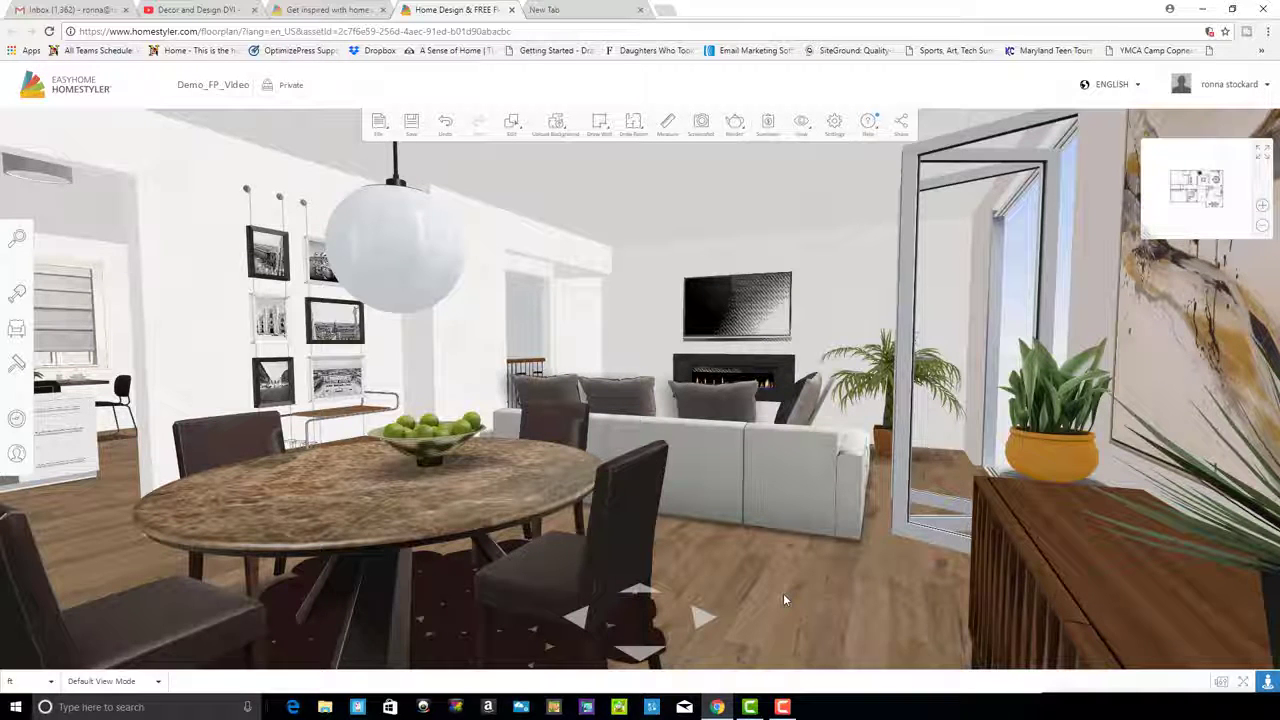
left_click_drag(846, 595, 970, 600)
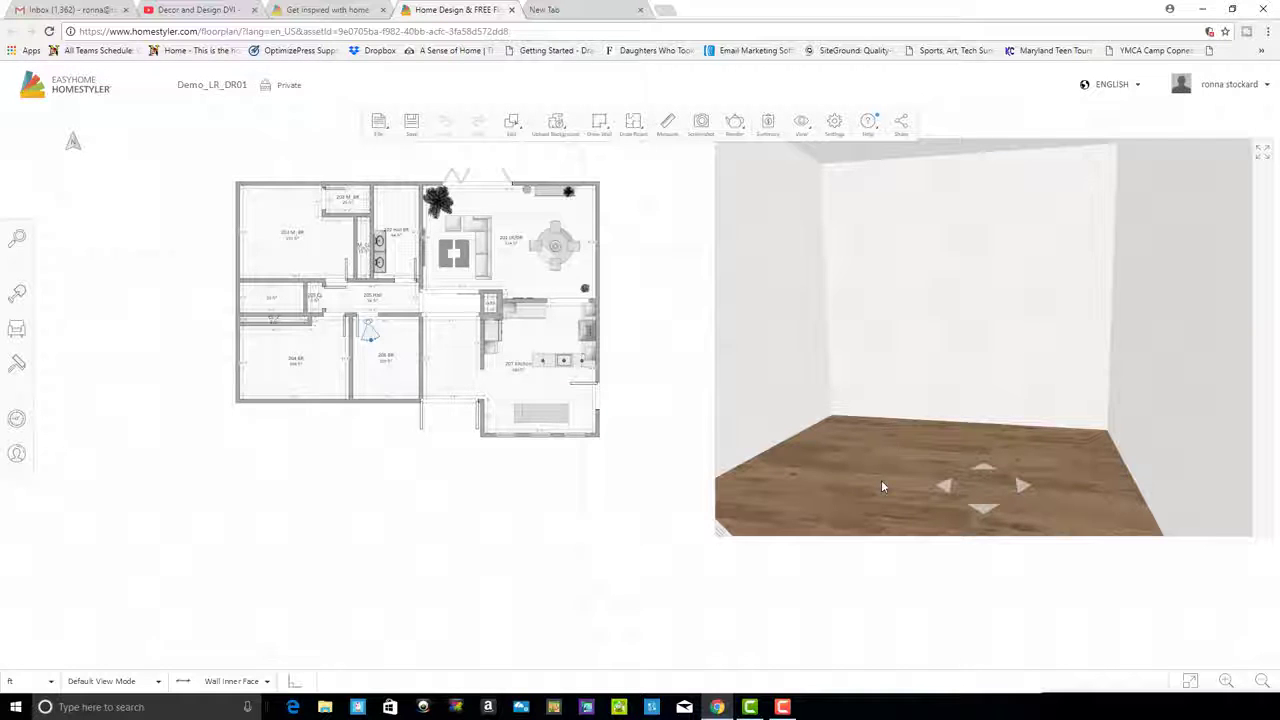
mouse_move(804, 456)
left_mouse_down()
mouse_move(853, 432)
mouse_move(790, 443)
mouse_move(736, 484)
mouse_move(823, 449)
mouse_move(965, 449)
mouse_move(852, 446)
mouse_move(771, 470)
mouse_move(819, 457)
mouse_move(834, 490)
mouse_move(789, 471)
left_mouse_up()
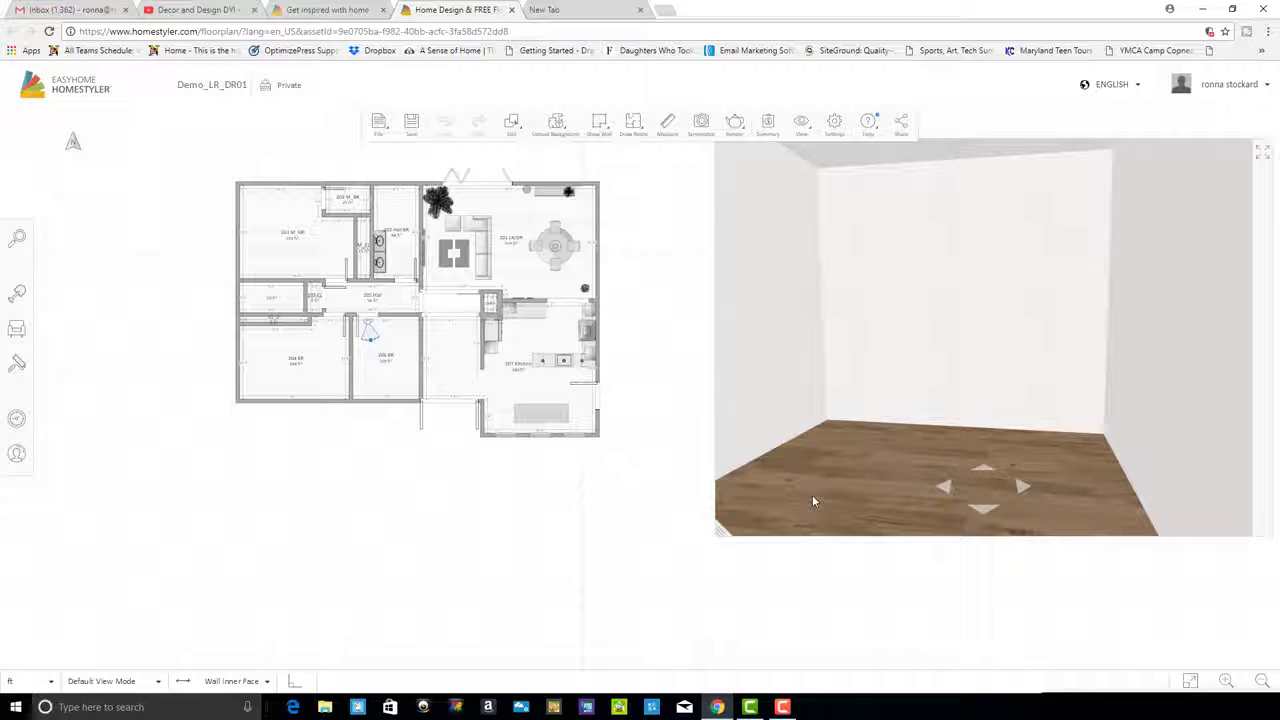
Open the Art & Posters category under Art & Decor in the furniture catalog
left_click(17, 328)
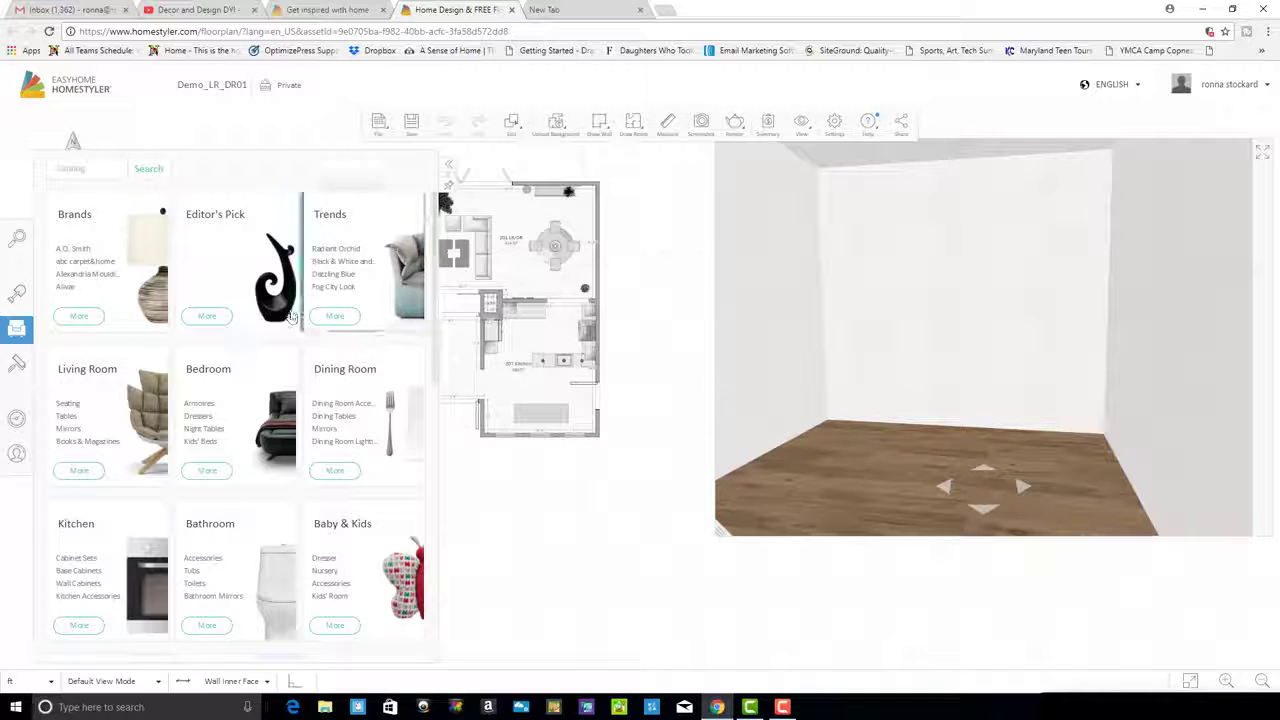
scroll(211, 428, "down", 6)
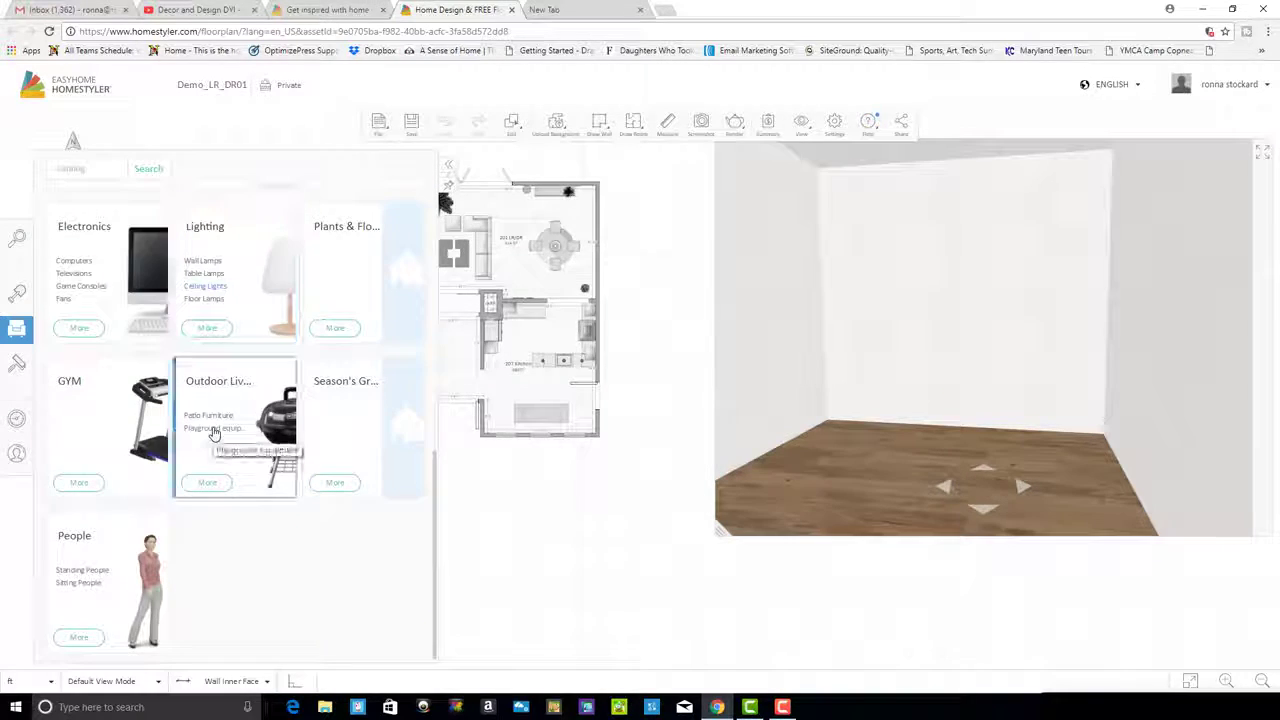
scroll(211, 428, "up", 4)
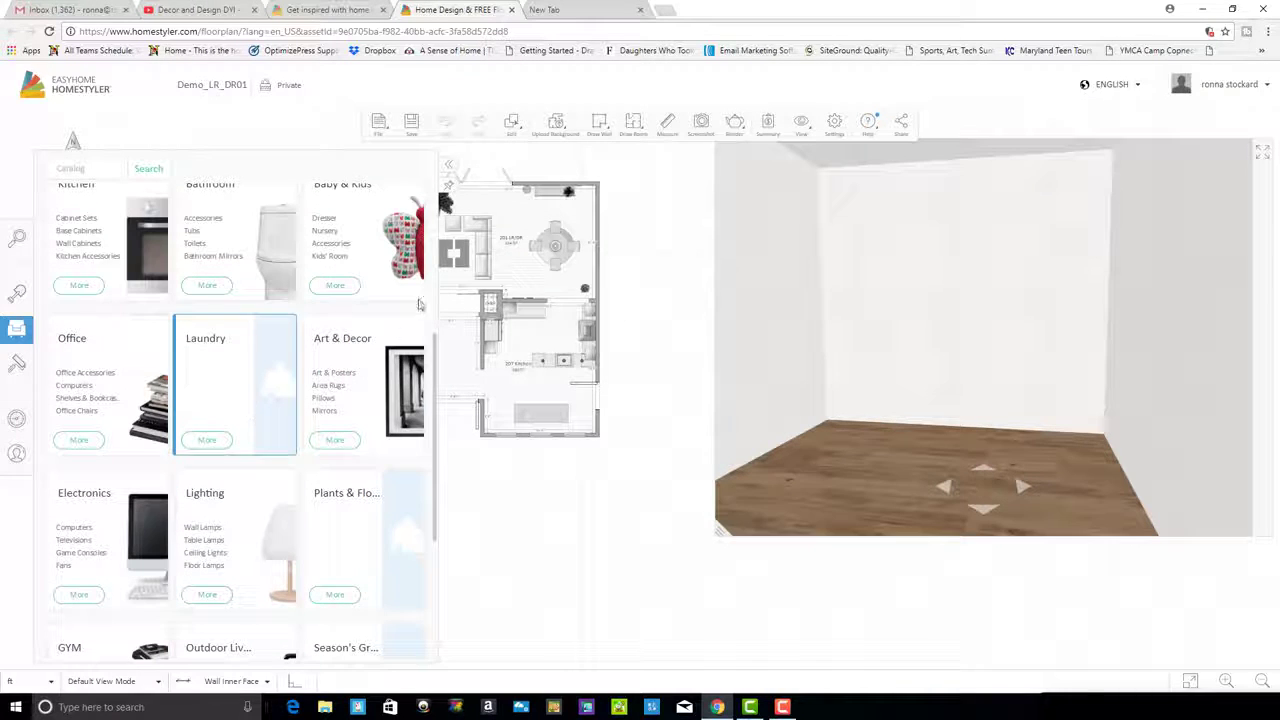
left_click(336, 442)
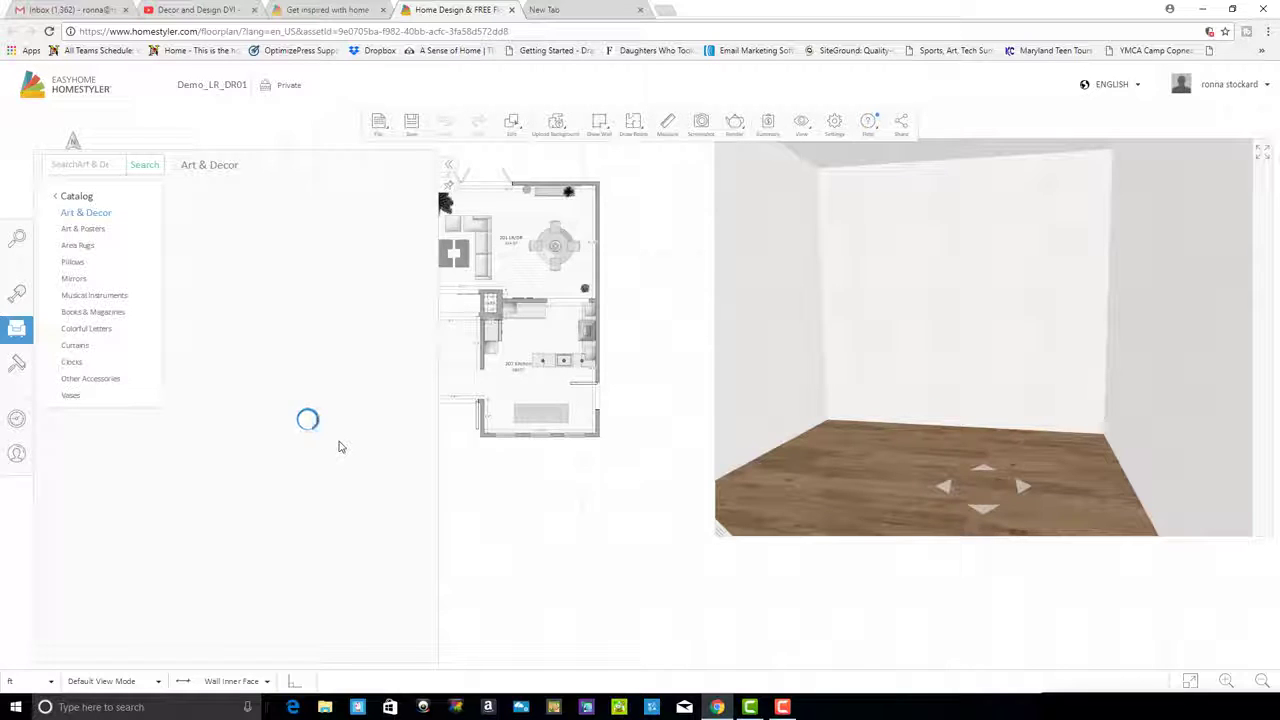
left_click(90, 229)
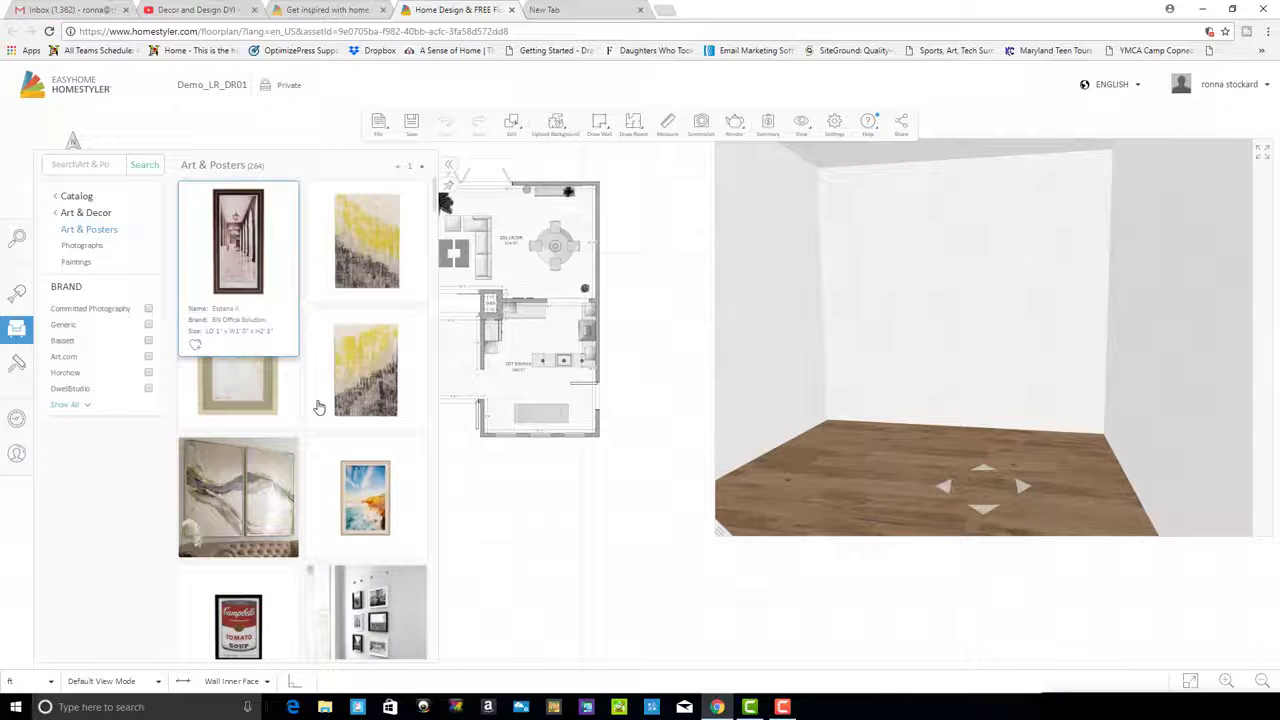
Find the large blue abstract painting in Art & Posters and hang it on the 206 BR side of the wall shared with 204 BR
scroll(320, 405, "down", 1)
scroll(320, 405, "down", 3)
scroll(304, 447, "down", 5)
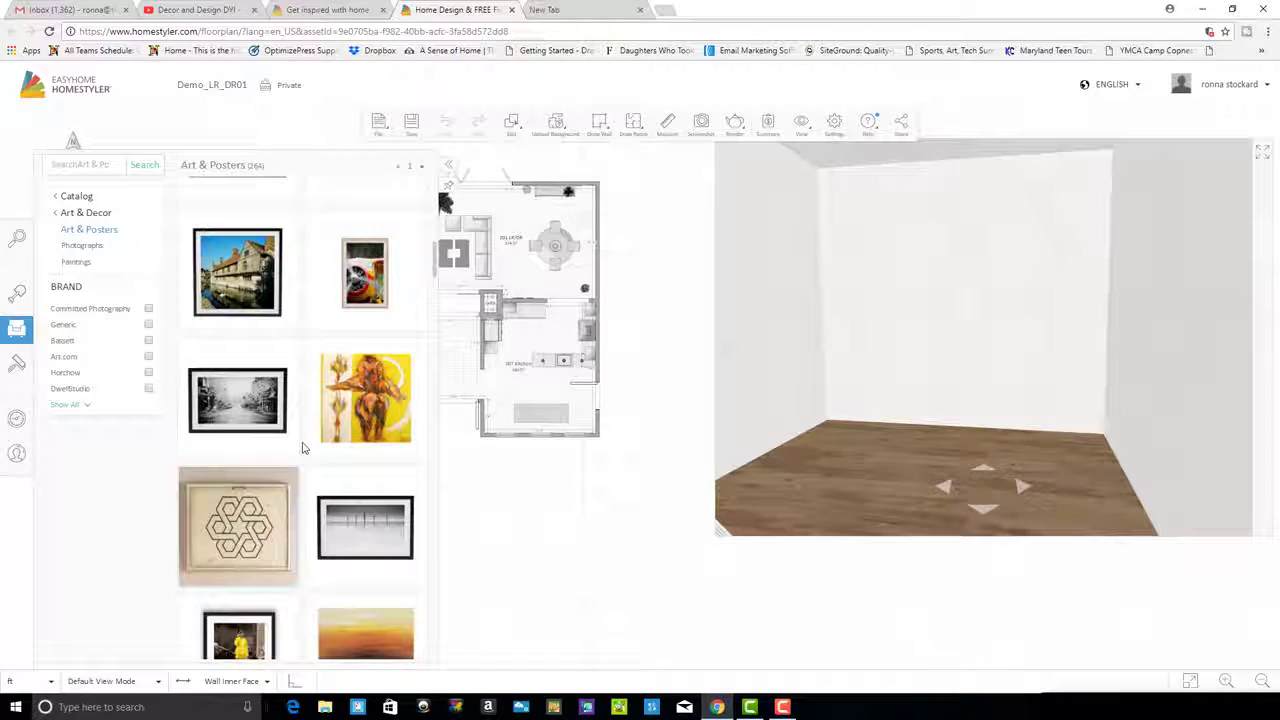
scroll(304, 447, "down", 2)
scroll(304, 447, "down", 2)
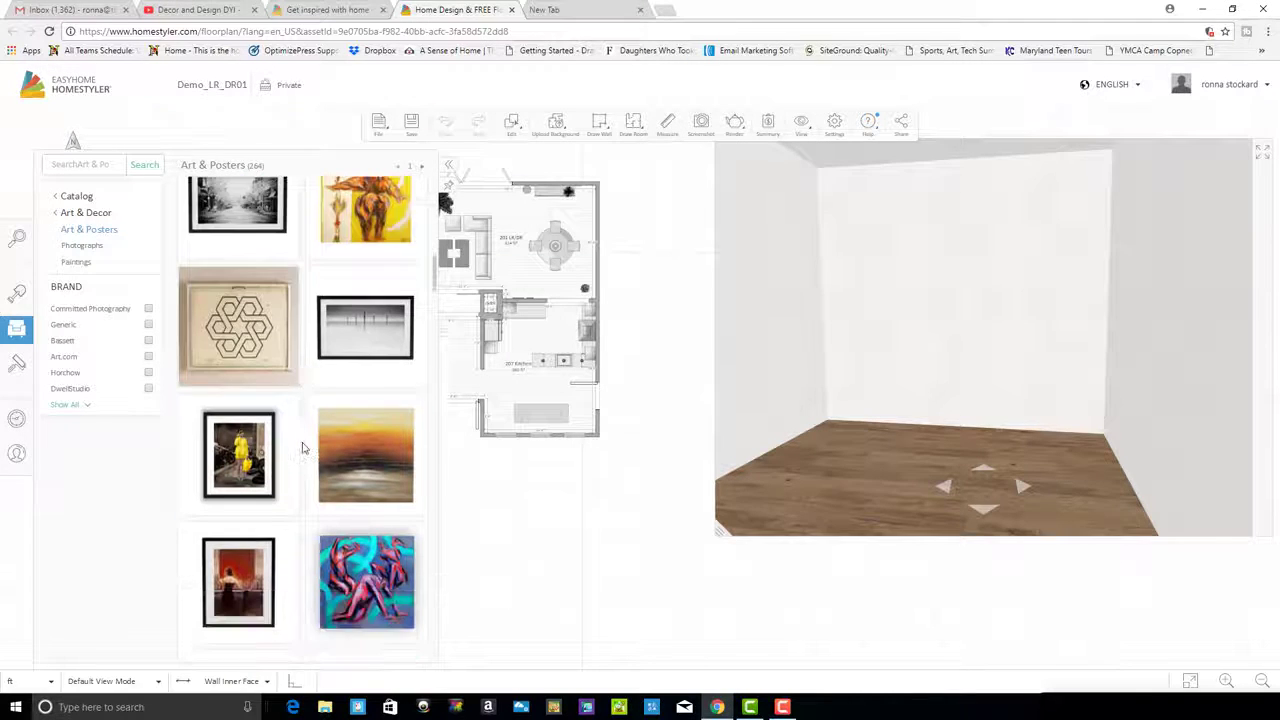
mouse_move(356, 400)
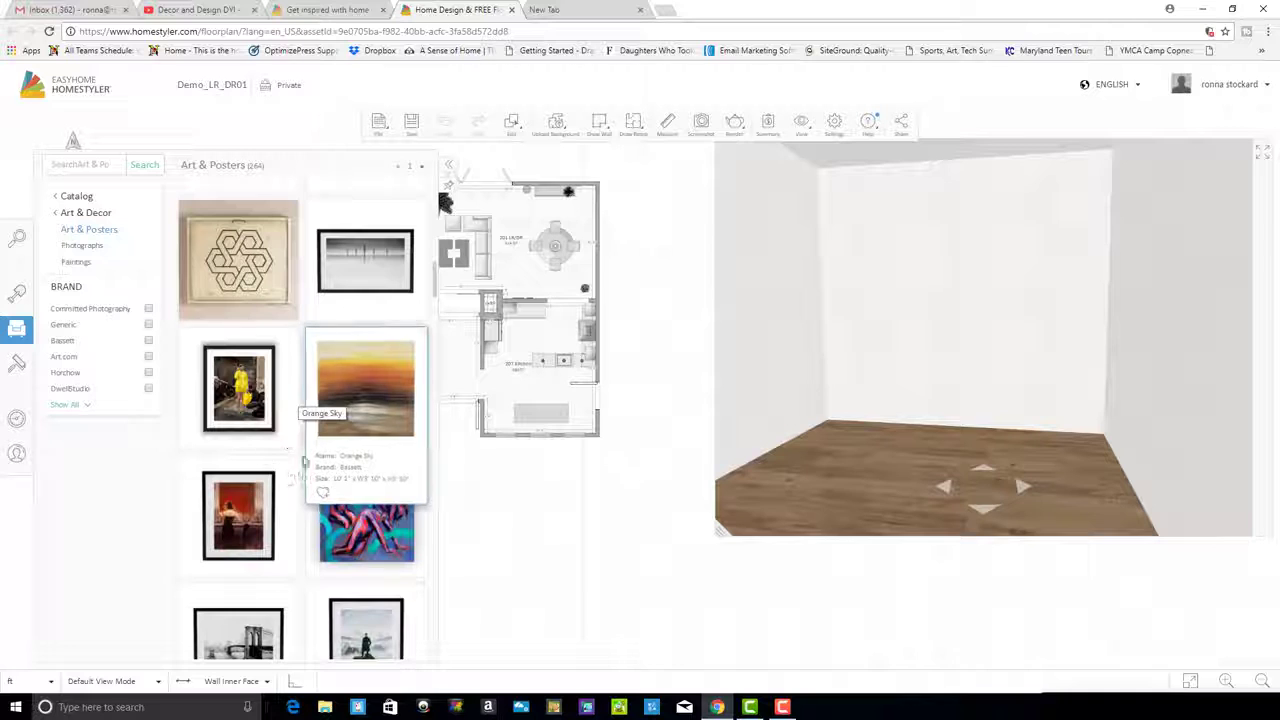
scroll(286, 434, "down", 1)
scroll(286, 434, "down", 2)
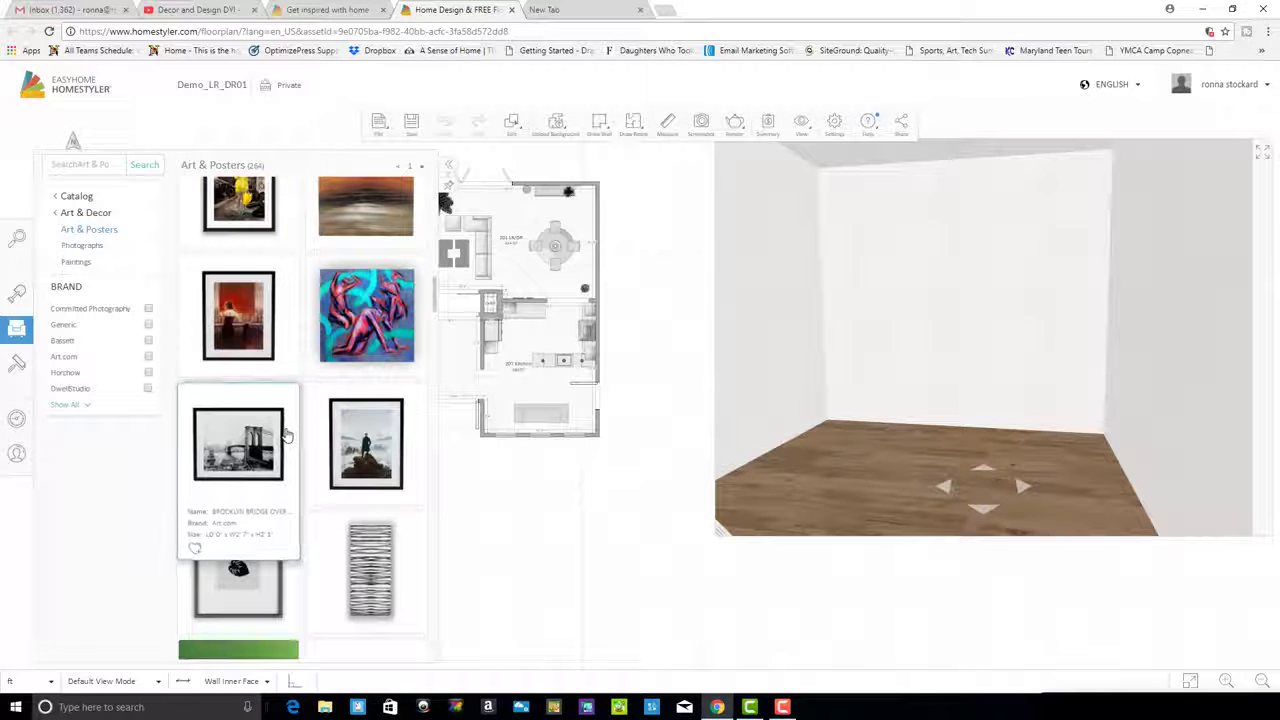
scroll(292, 549, "down", 5)
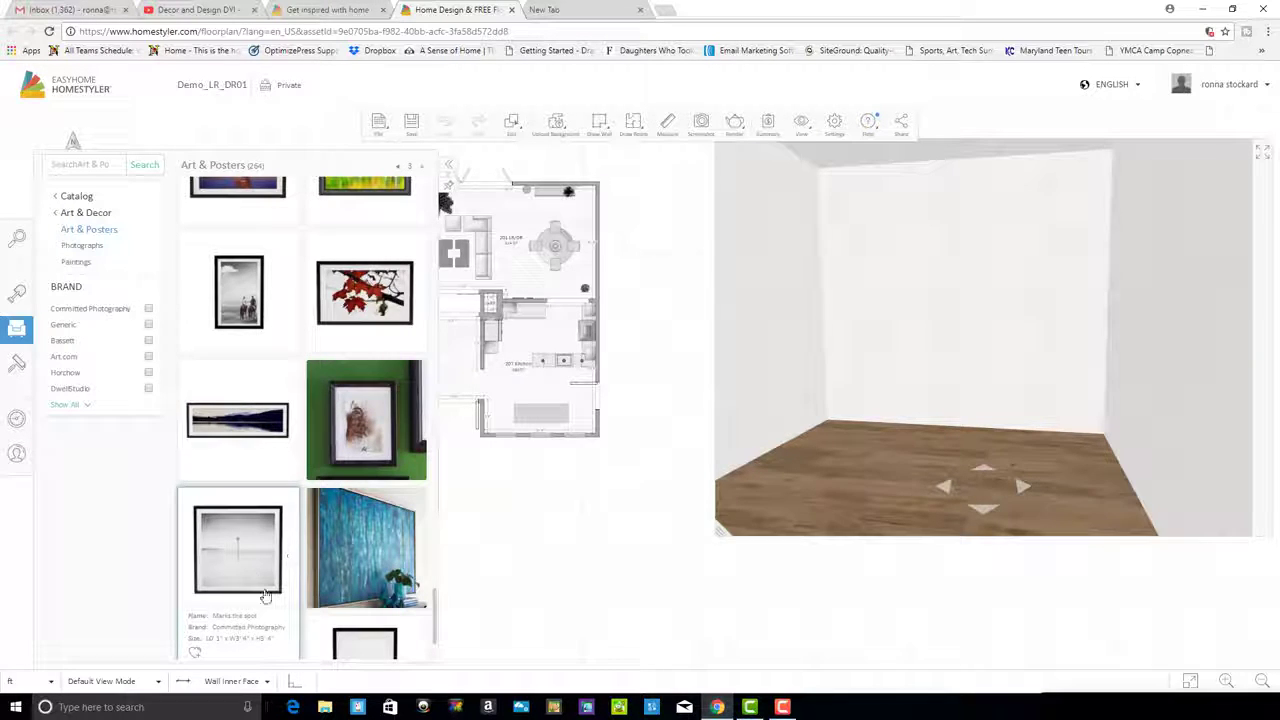
left_click(350, 555)
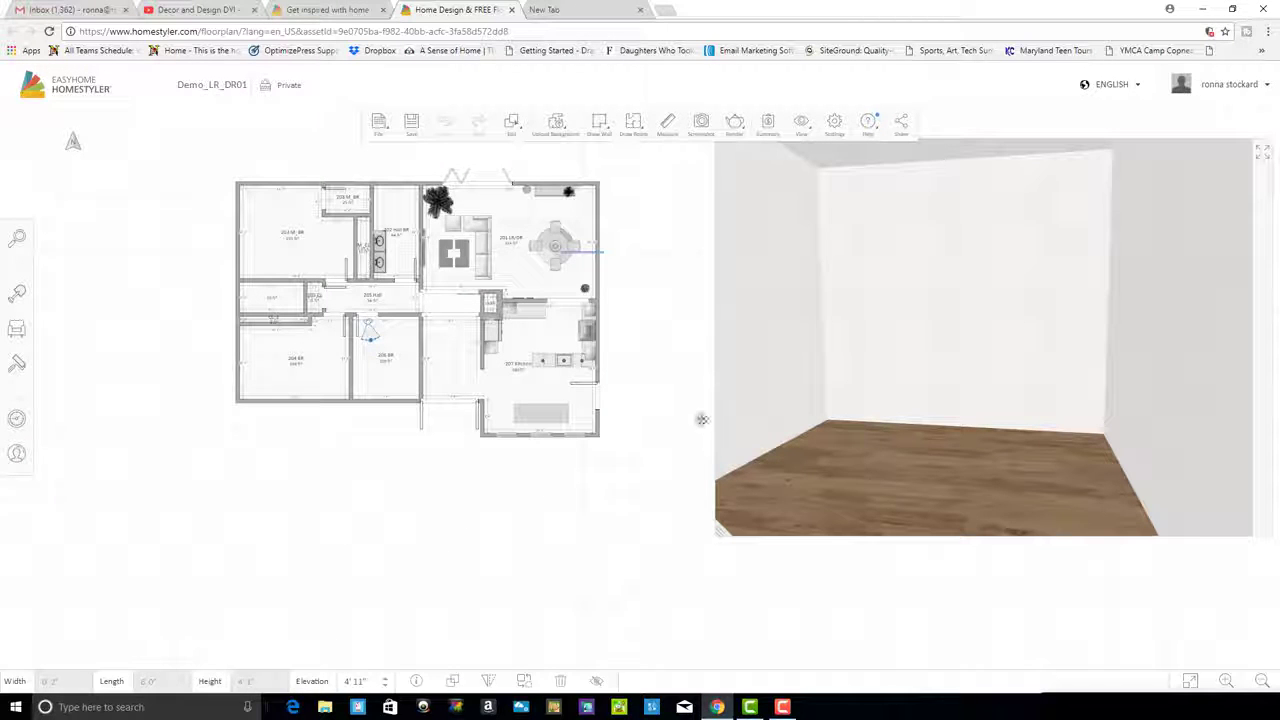
left_click(495, 342)
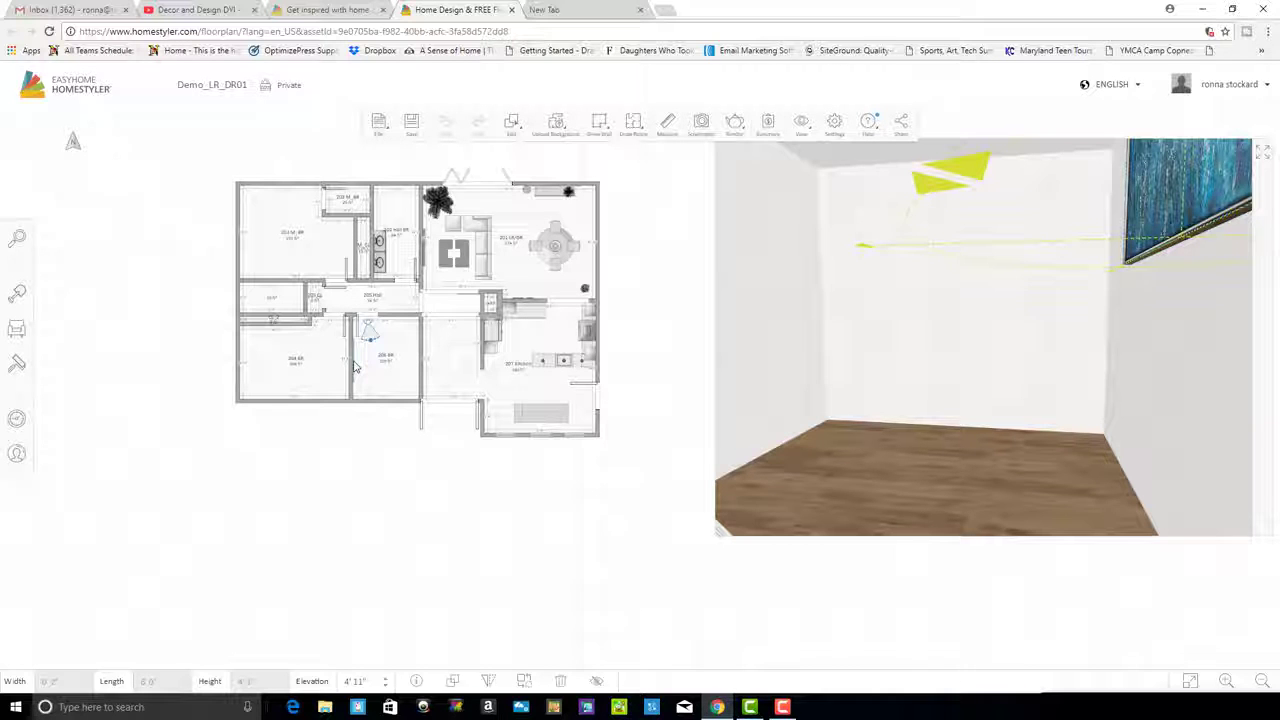
left_click(353, 367)
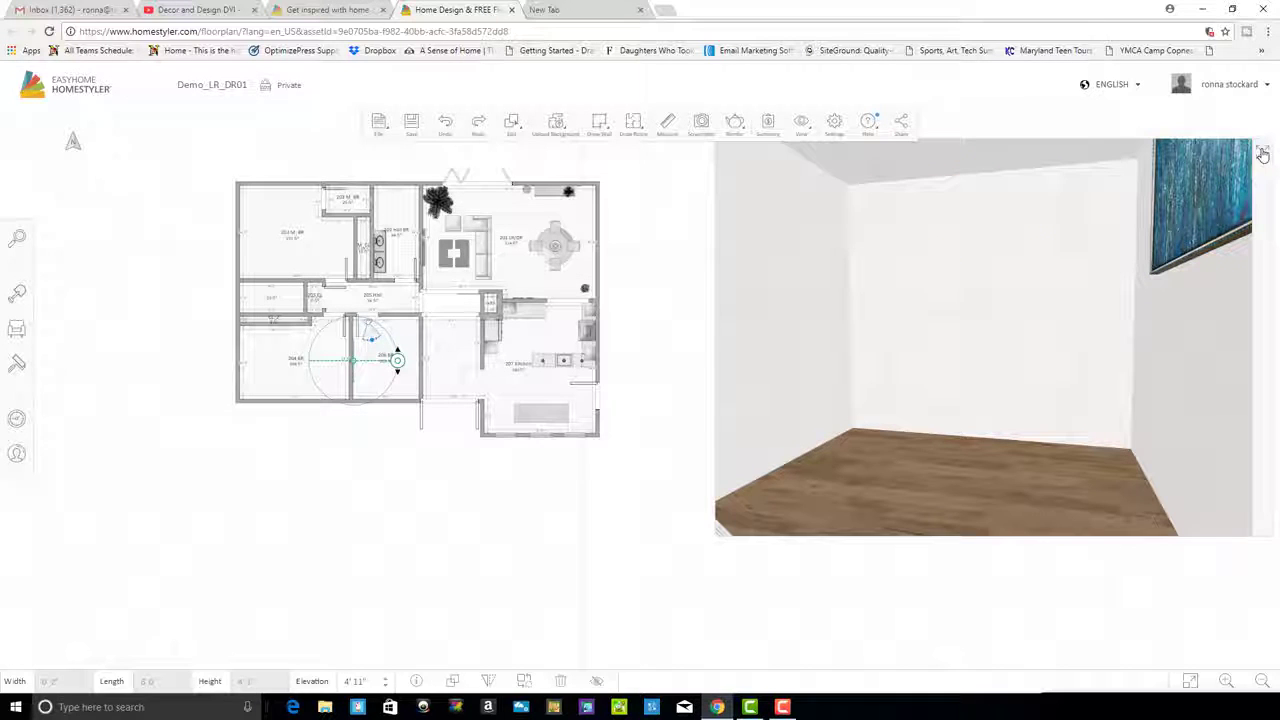
left_click(362, 460)
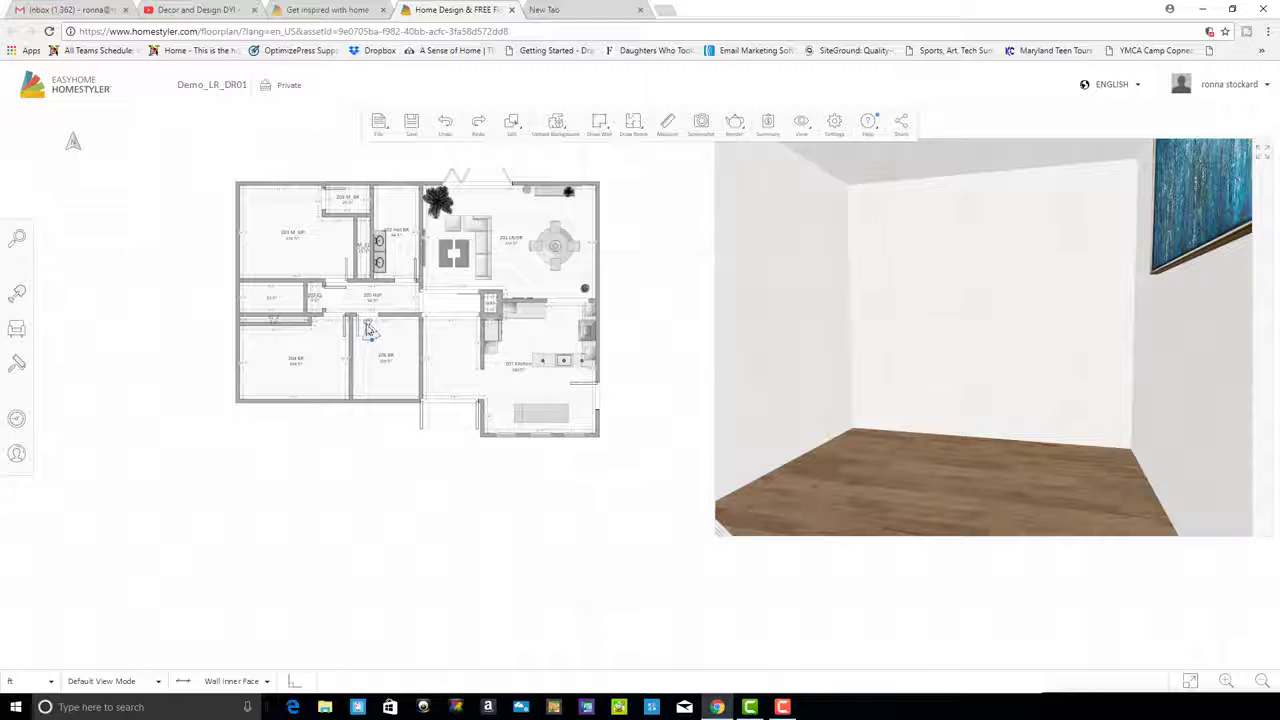
Face the camera toward the blue painting in 206 BR and lower the painting on the wall to an elevation of 2'9"
mouse_move(368, 330)
left_mouse_down()
mouse_move(403, 354)
mouse_move(398, 372)
mouse_move(378, 349)
mouse_move(400, 370)
mouse_move(382, 360)
left_mouse_up()
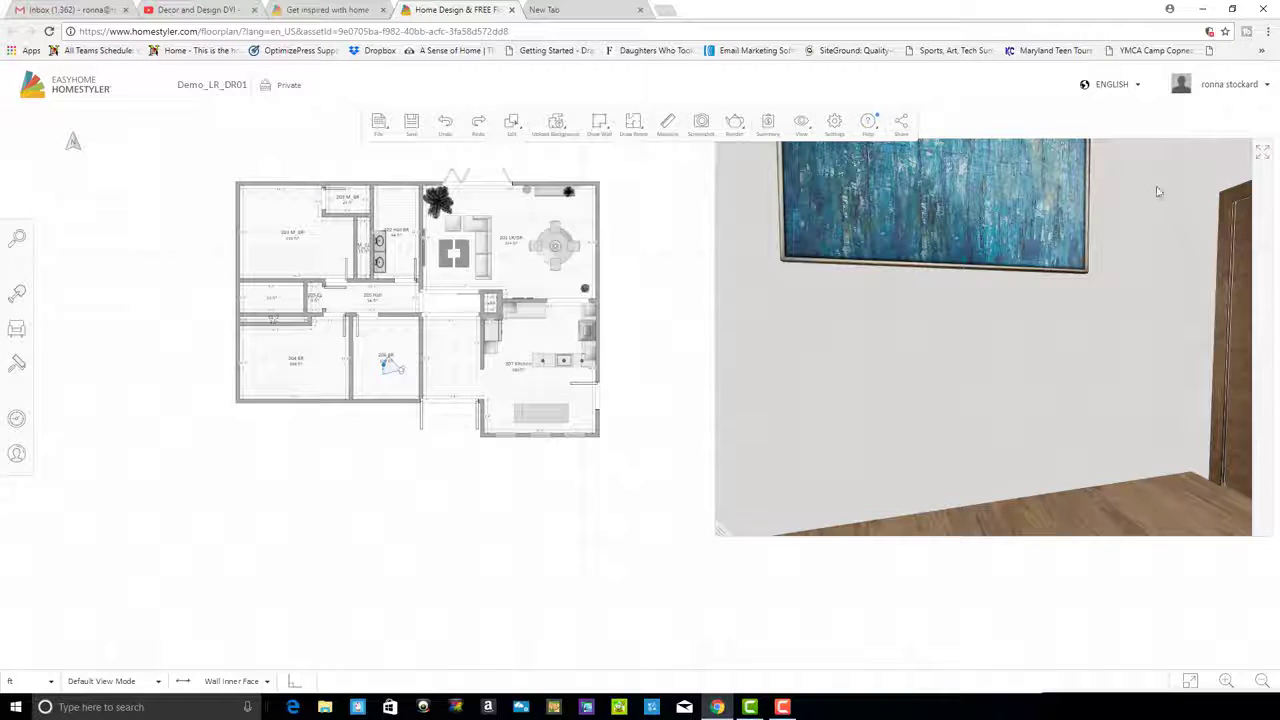
left_click(1263, 160)
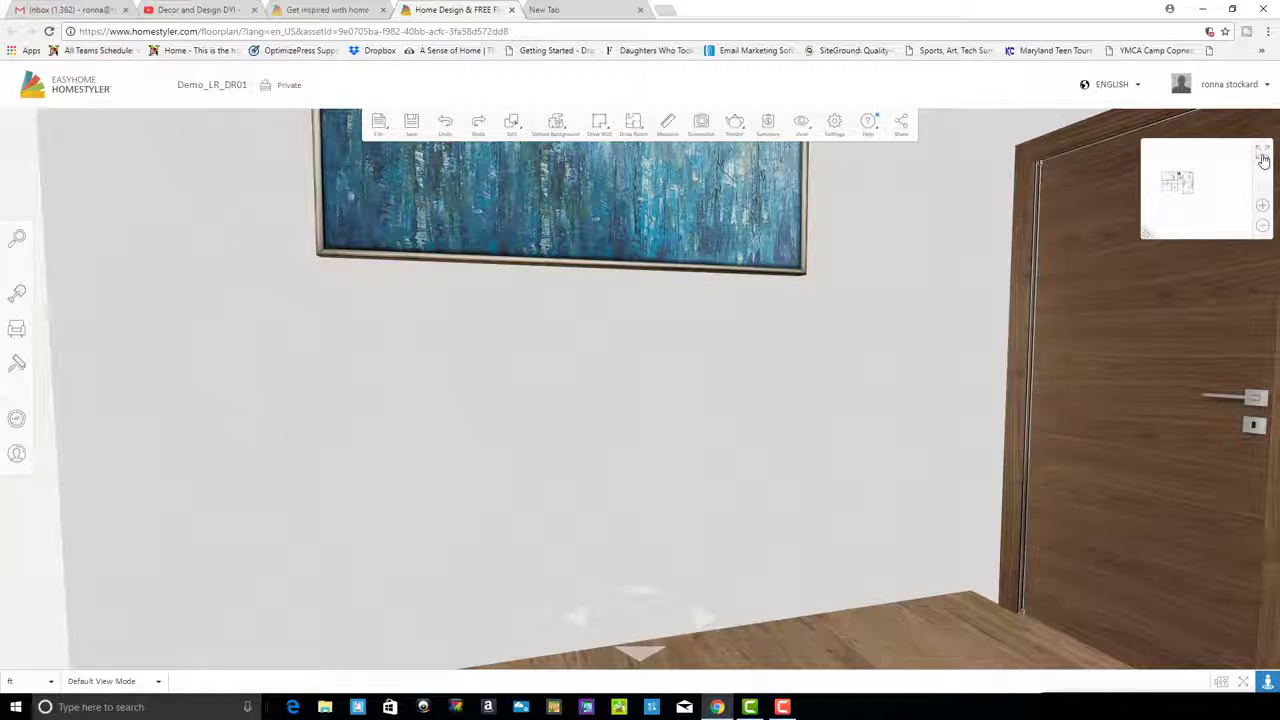
left_click(708, 227)
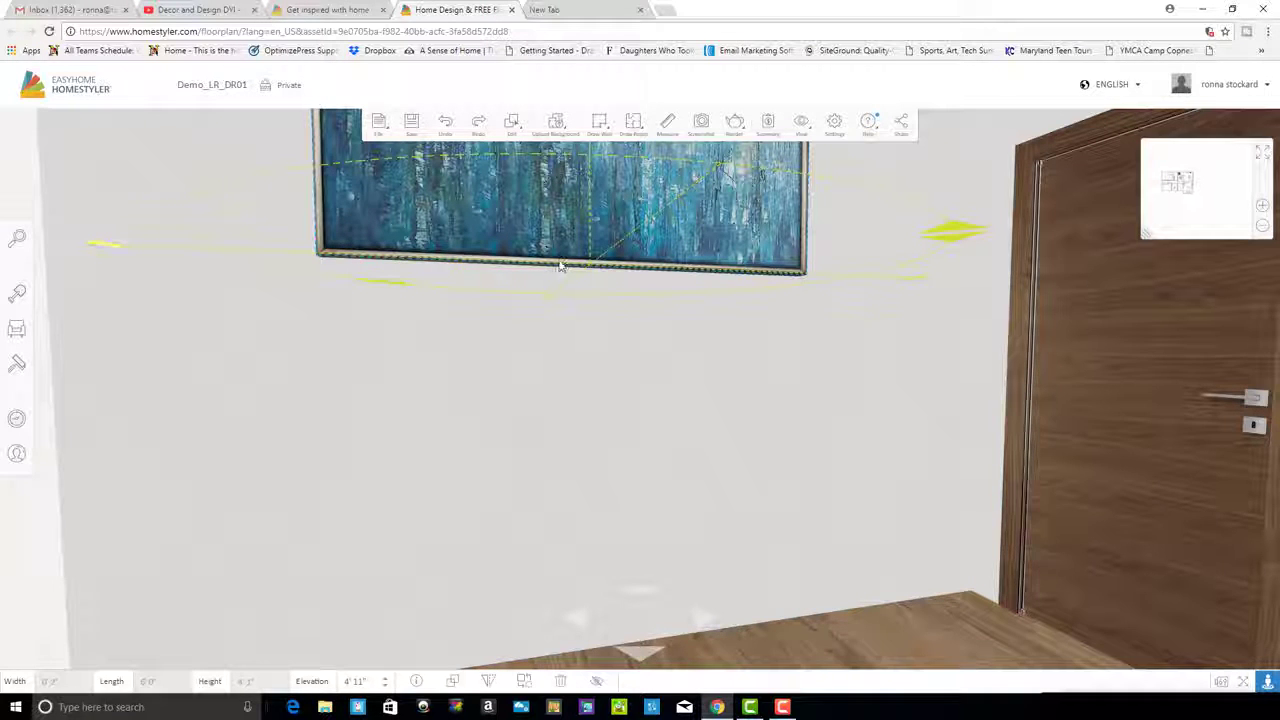
mouse_move(553, 294)
left_mouse_down()
mouse_move(543, 329)
mouse_move(478, 355)
mouse_move(446, 431)
left_mouse_up()
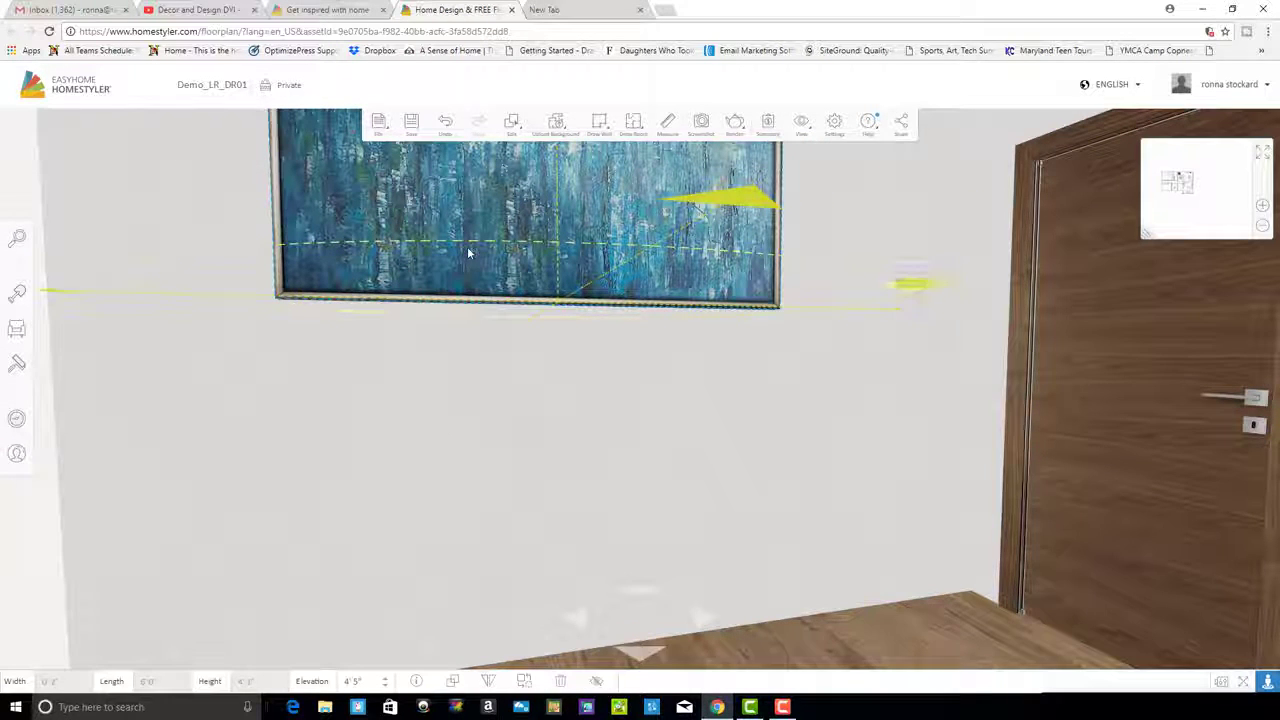
mouse_move(634, 580)
left_mouse_down()
mouse_move(634, 517)
mouse_move(631, 680)
left_mouse_up()
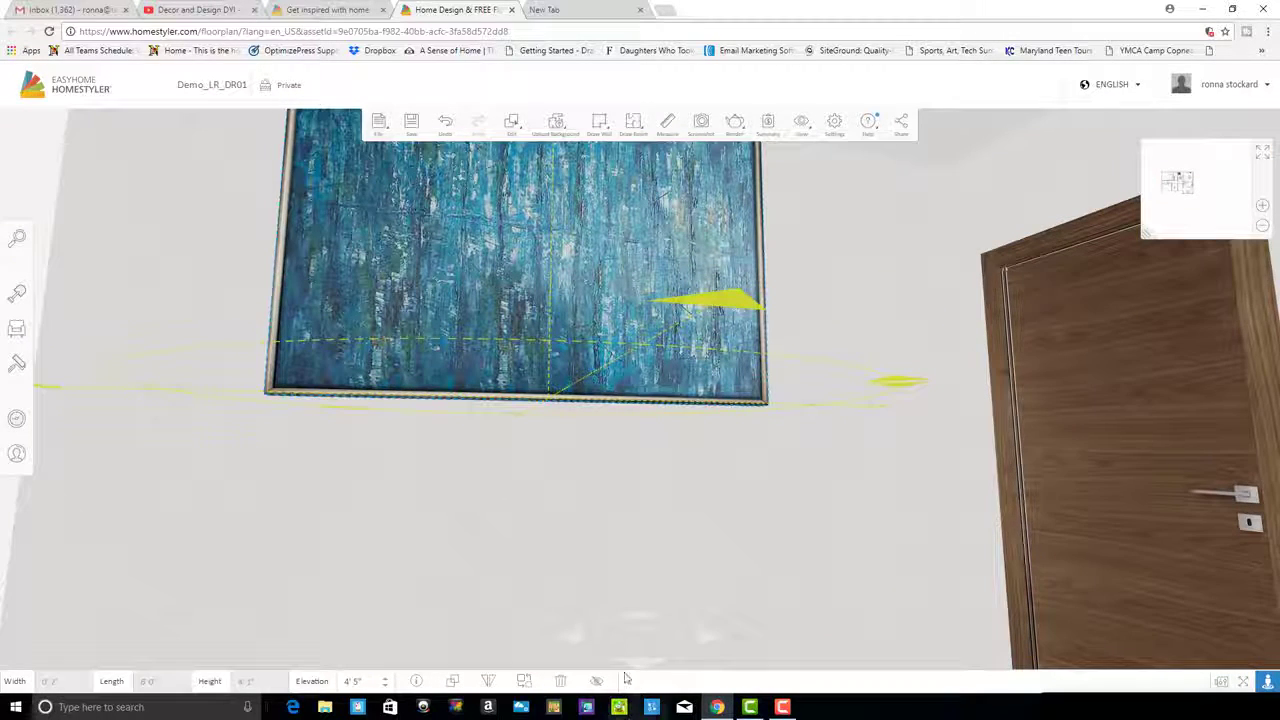
left_click_drag(601, 594, 600, 603)
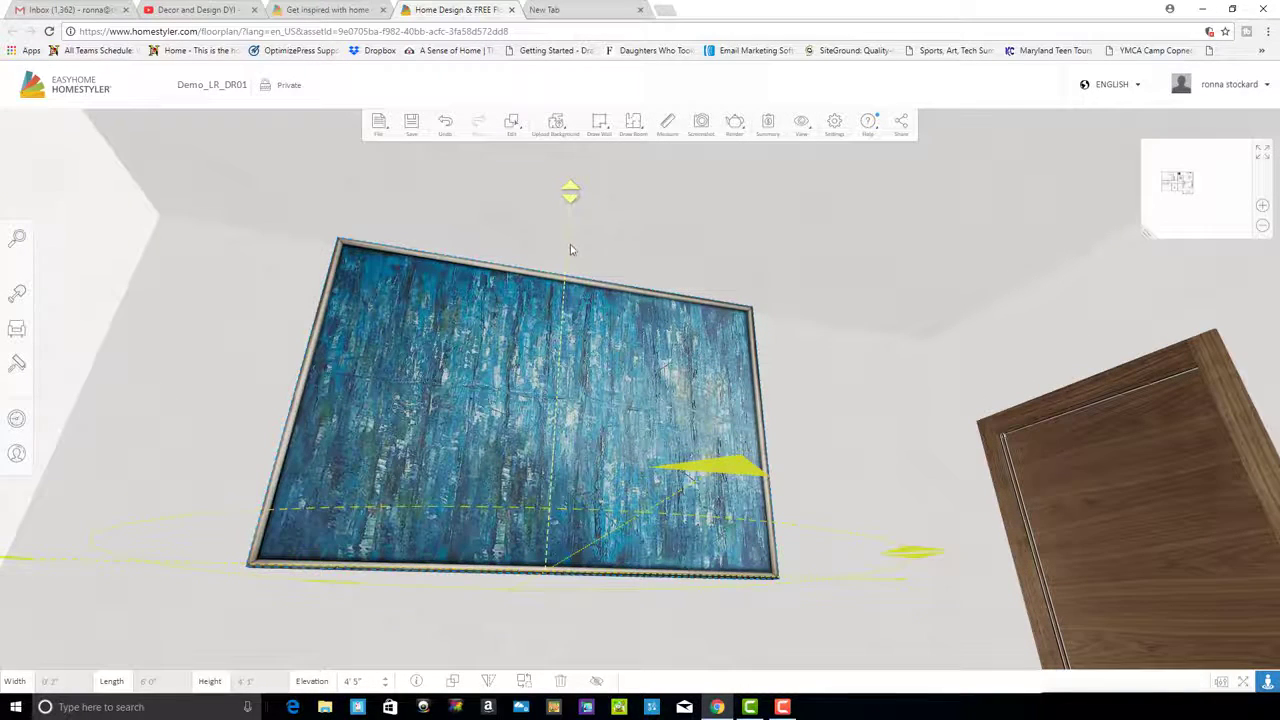
mouse_move(571, 249)
left_mouse_down()
mouse_move(566, 295)
mouse_move(597, 323)
mouse_move(586, 289)
left_mouse_up()
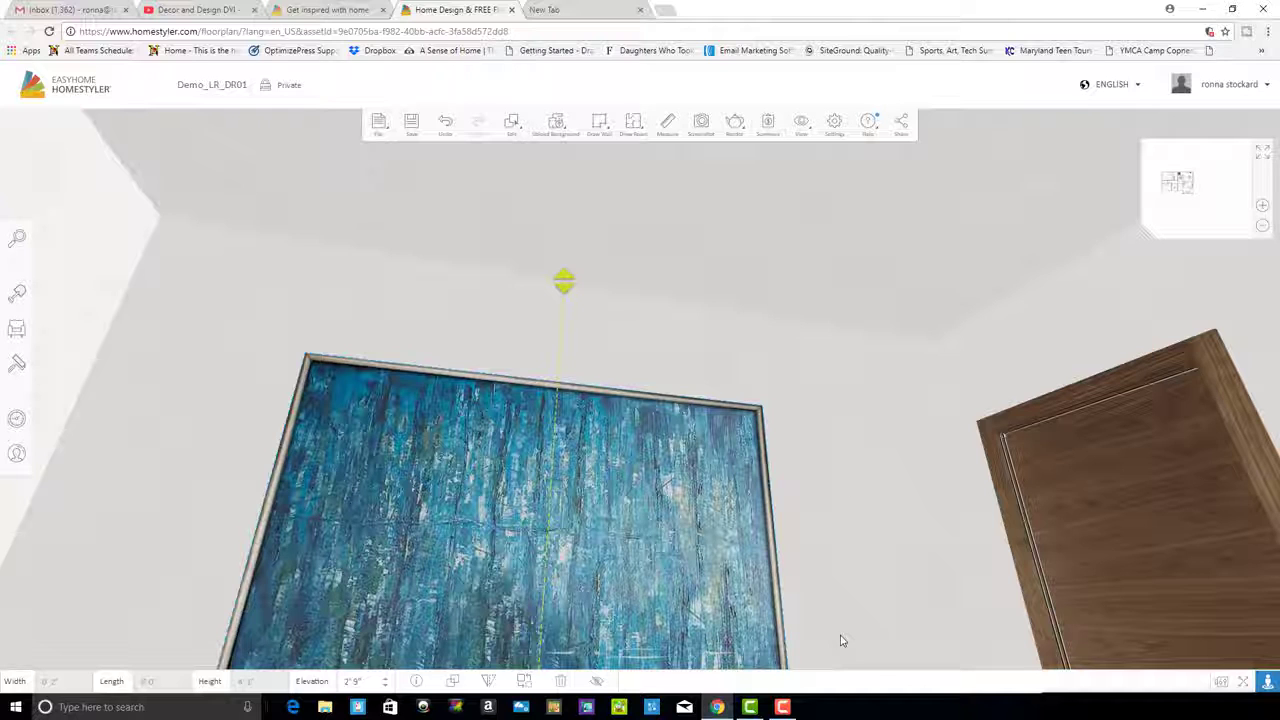
mouse_move(846, 523)
left_mouse_down()
mouse_move(846, 500)
mouse_move(857, 578)
left_mouse_up()
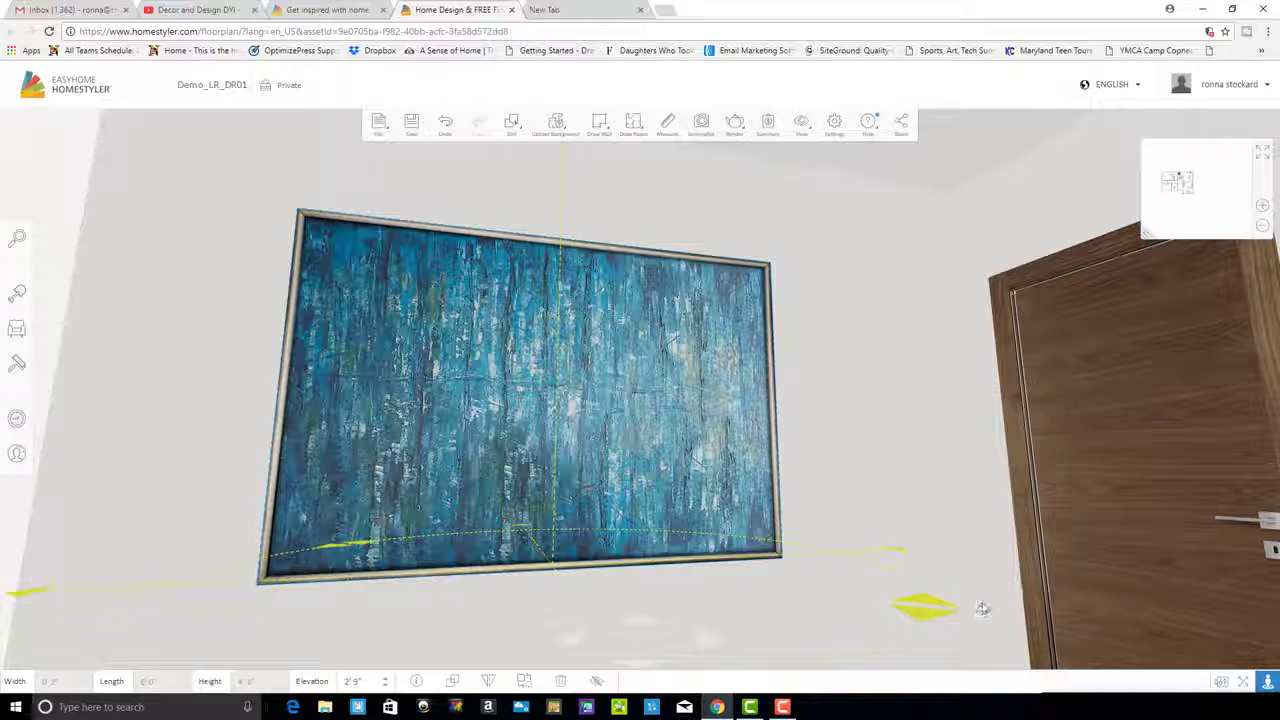
mouse_move(977, 591)
left_mouse_down()
mouse_move(1056, 589)
mouse_move(1011, 583)
mouse_move(1000, 603)
mouse_move(971, 606)
mouse_move(1010, 613)
mouse_move(1034, 600)
left_mouse_up()
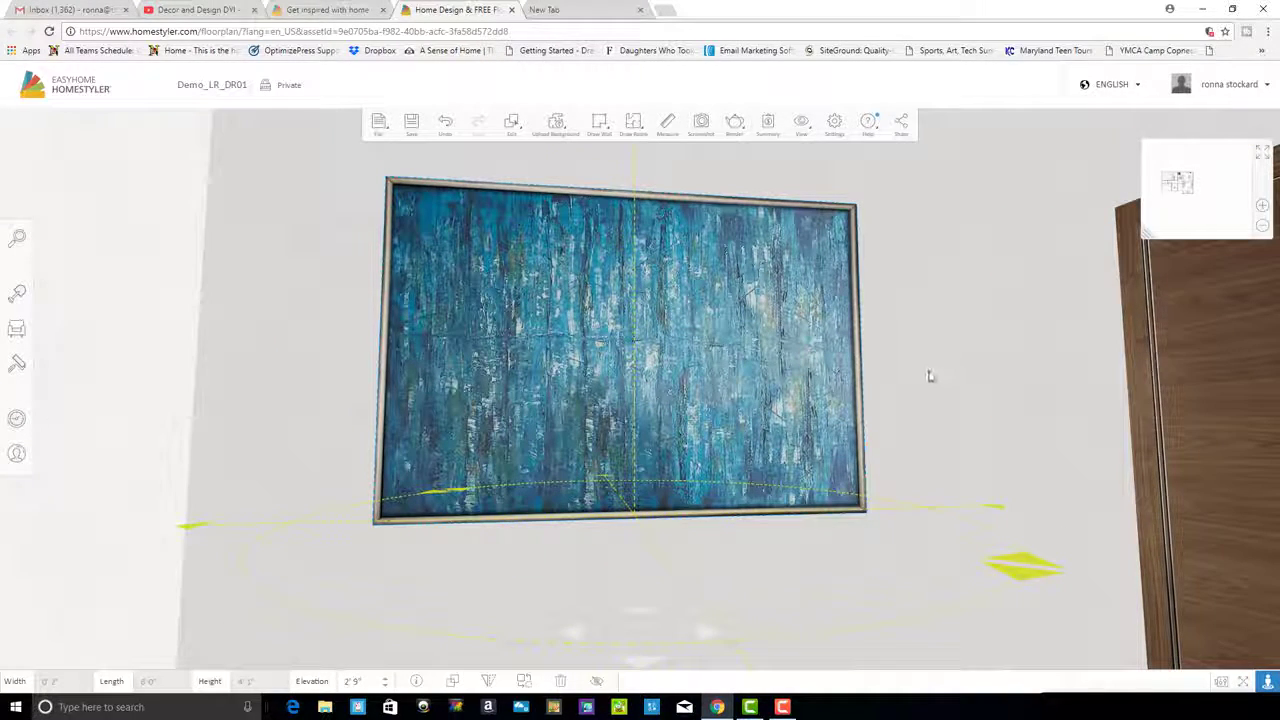
mouse_move(1017, 376)
left_mouse_down()
mouse_move(1046, 377)
mouse_move(795, 358)
mouse_move(869, 366)
left_mouse_up()
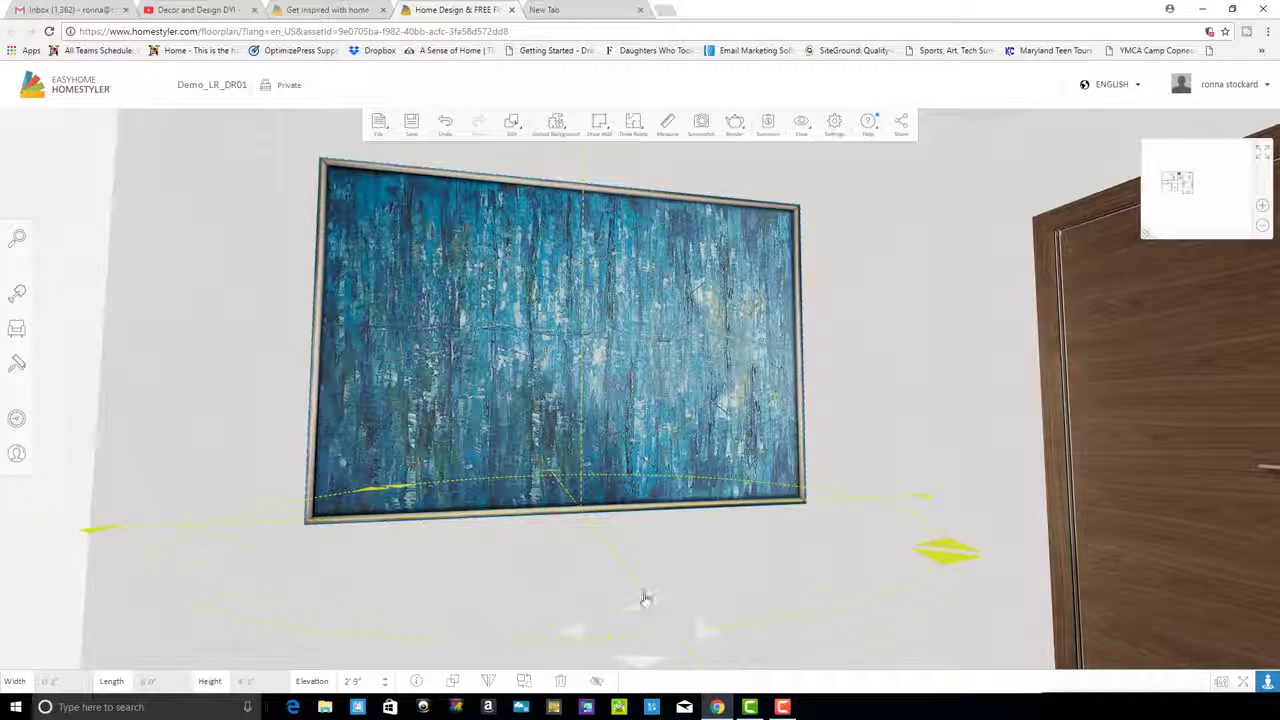
mouse_move(920, 374)
left_mouse_down()
mouse_move(923, 420)
mouse_move(928, 362)
mouse_move(926, 477)
mouse_move(924, 430)
left_mouse_up()
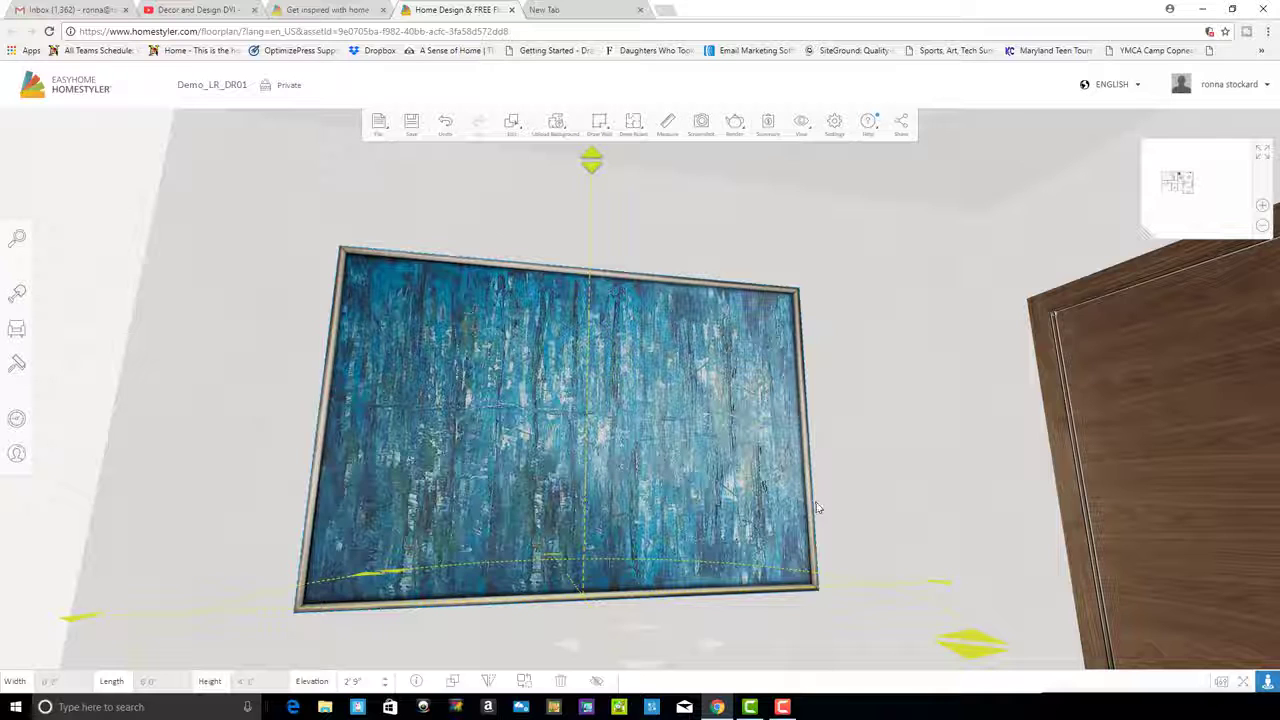
Return to the floor plan as the main view, shrink the 3D preview, and deselect the painting
left_click(1263, 153)
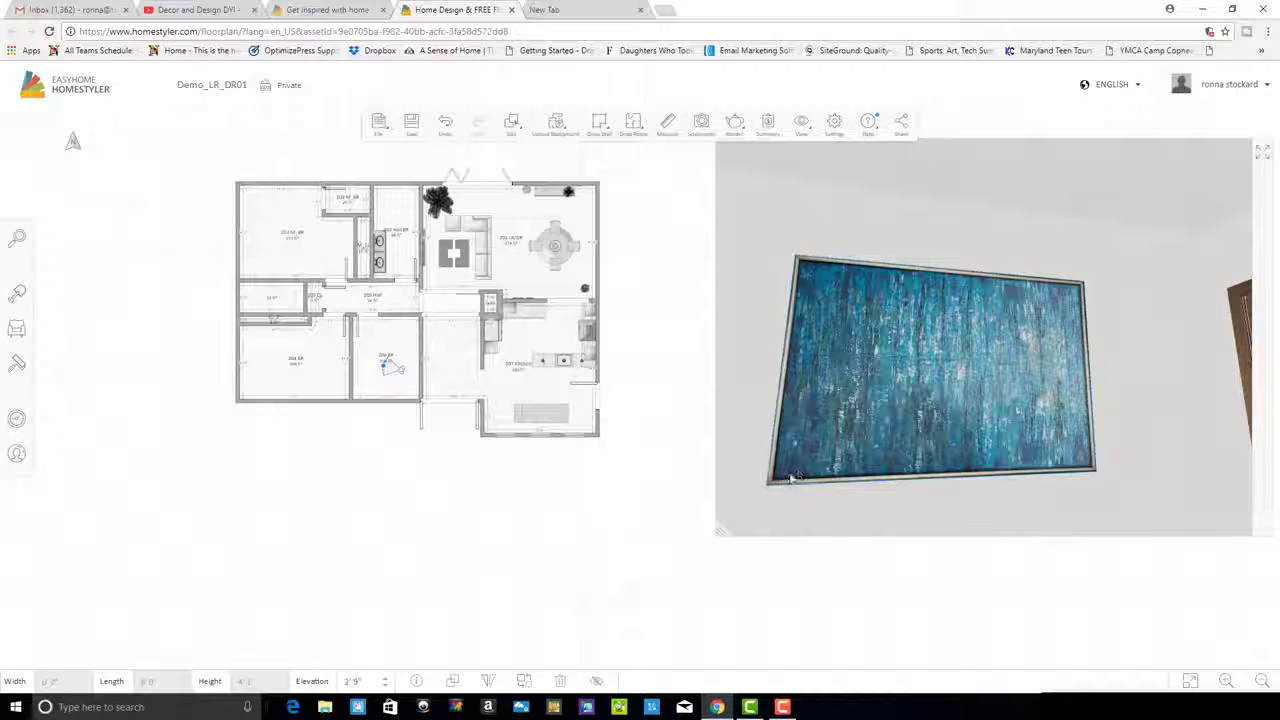
mouse_move(791, 478)
left_mouse_down()
mouse_move(809, 451)
mouse_move(960, 382)
left_mouse_up()
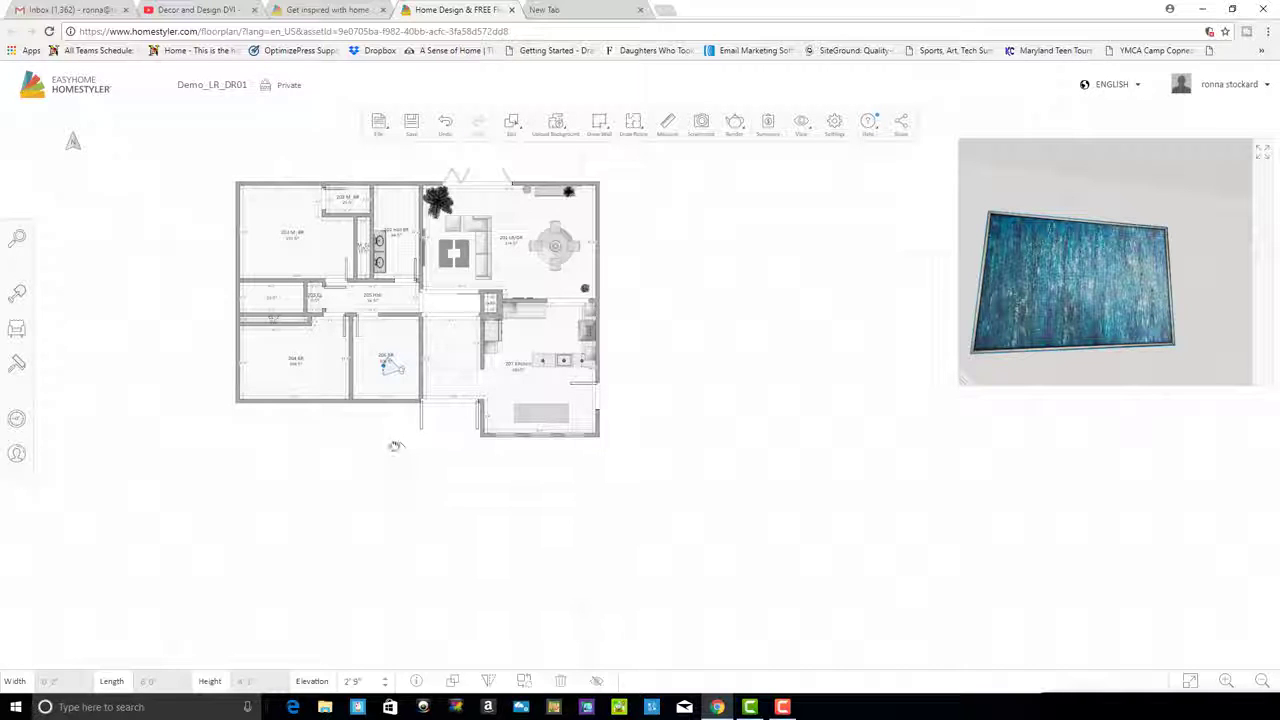
left_click(389, 446)
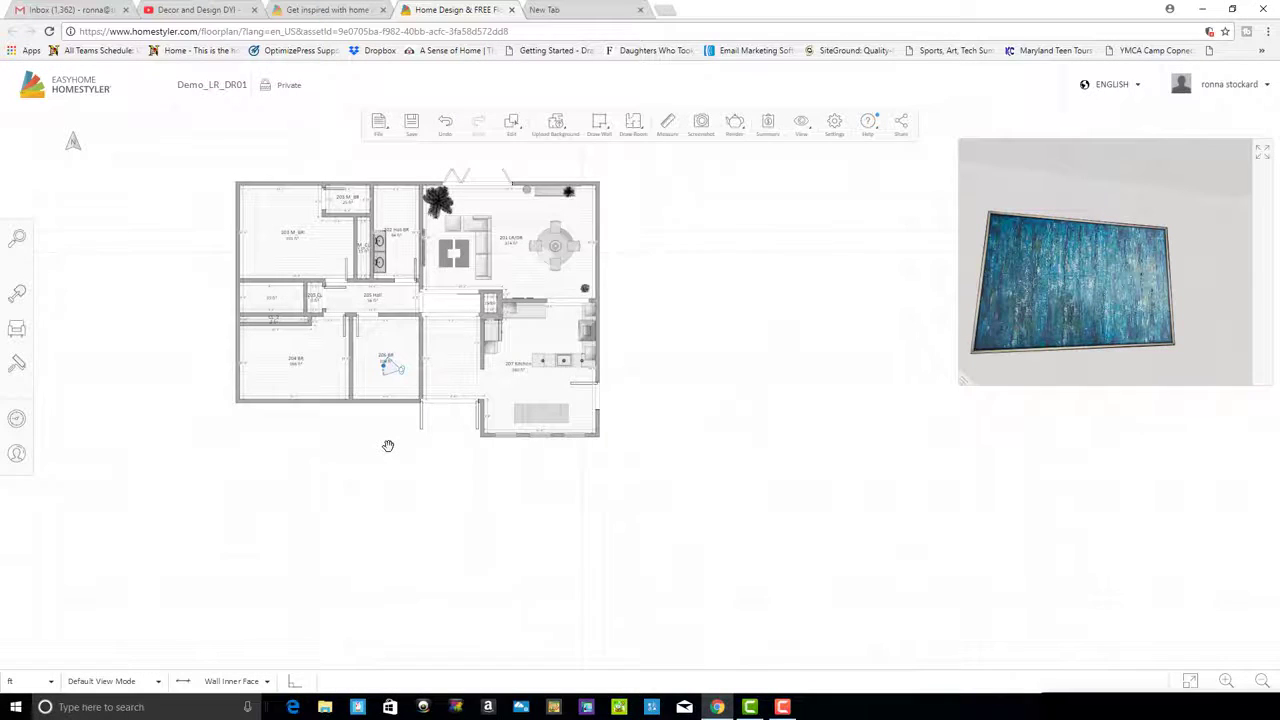
Shift the blue painting slightly along the wall between 204 BR and 206 BR, toward the hall
scroll(388, 445, "up", 5)
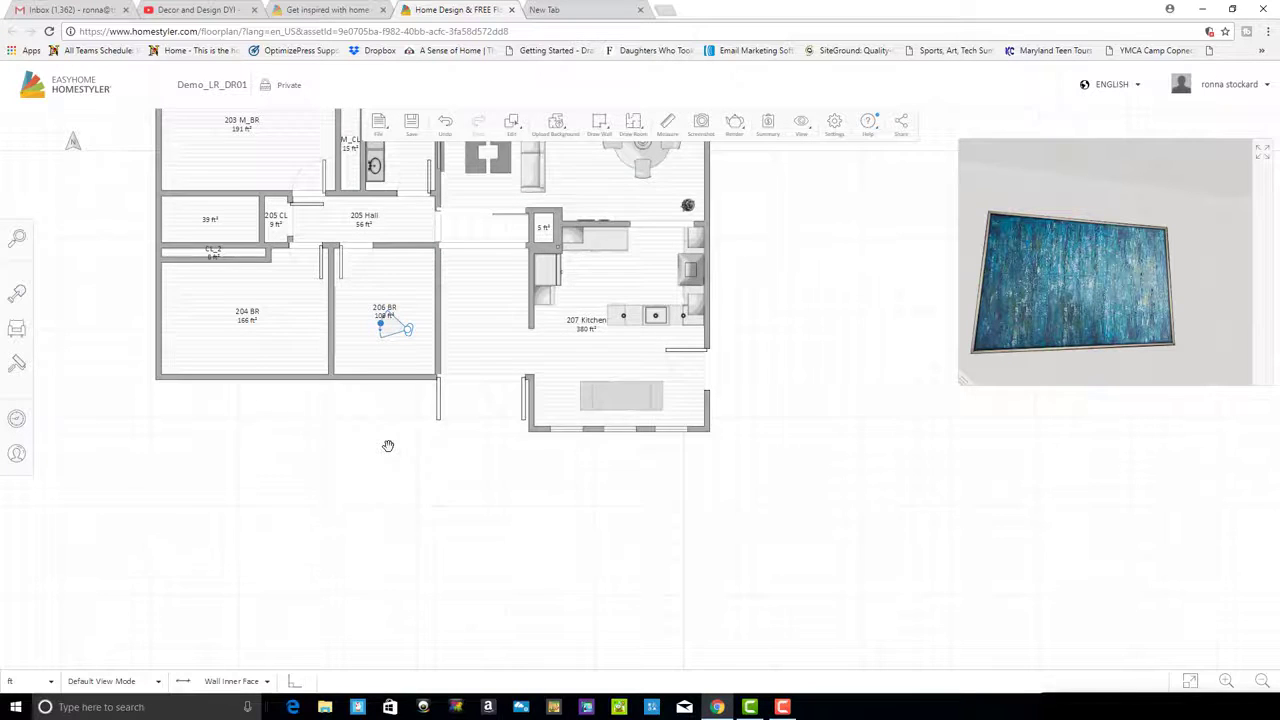
scroll(388, 445, "up", 3)
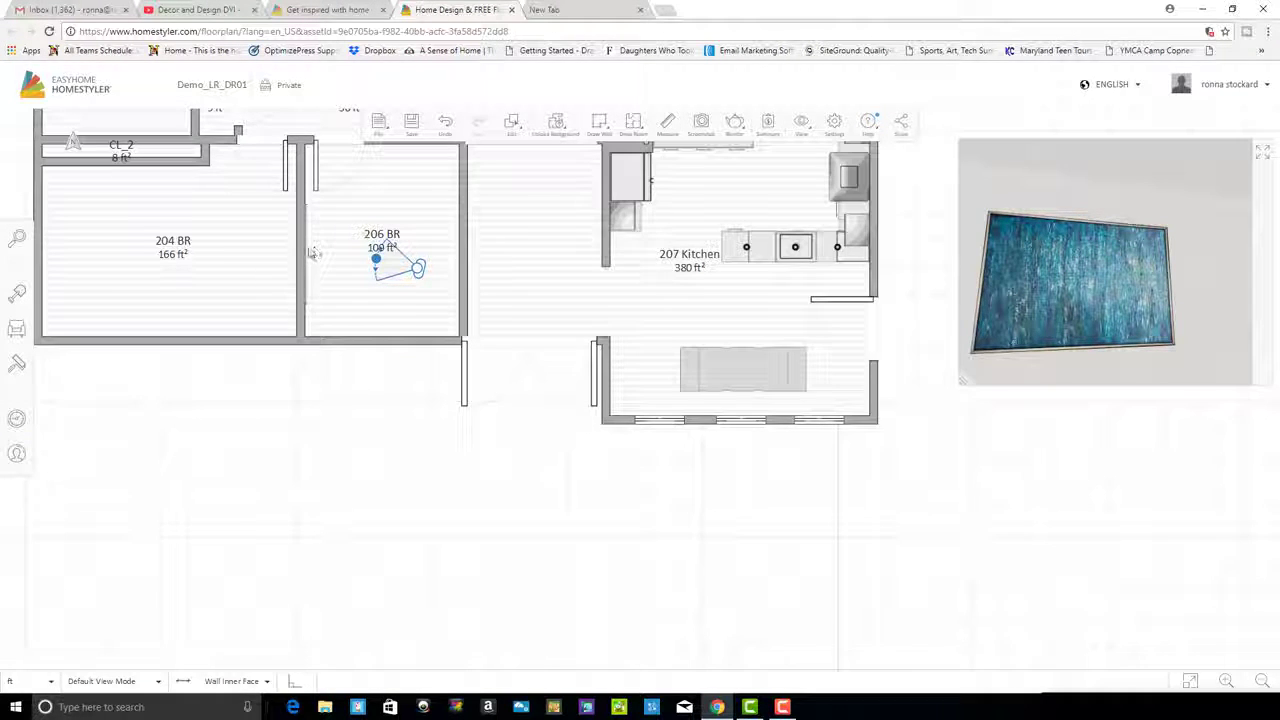
left_click(308, 252)
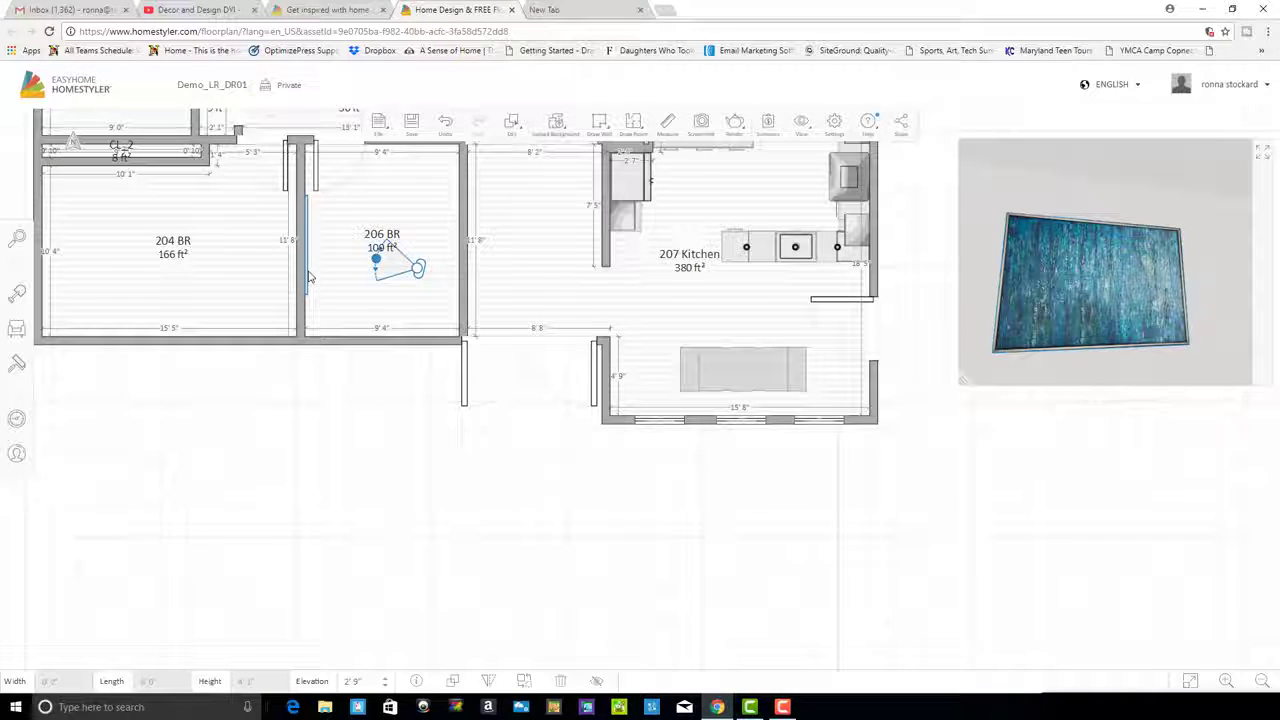
left_click(310, 277)
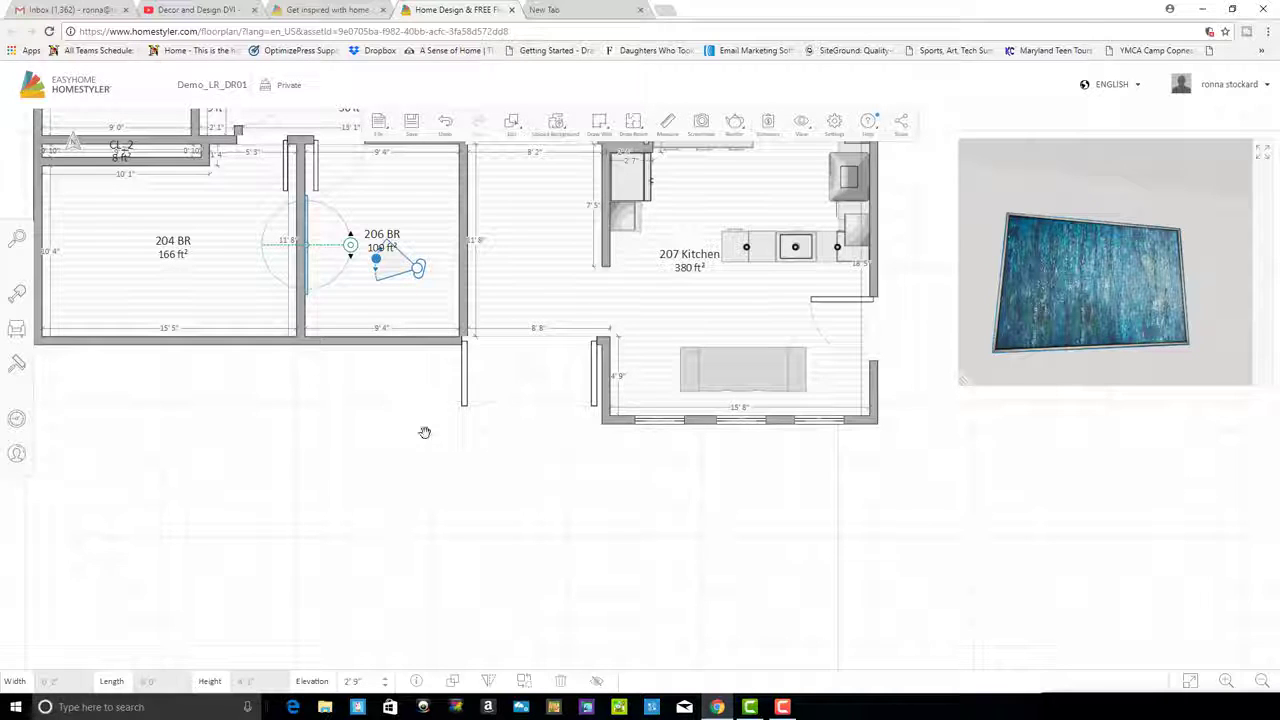
scroll(420, 456, "down", 3)
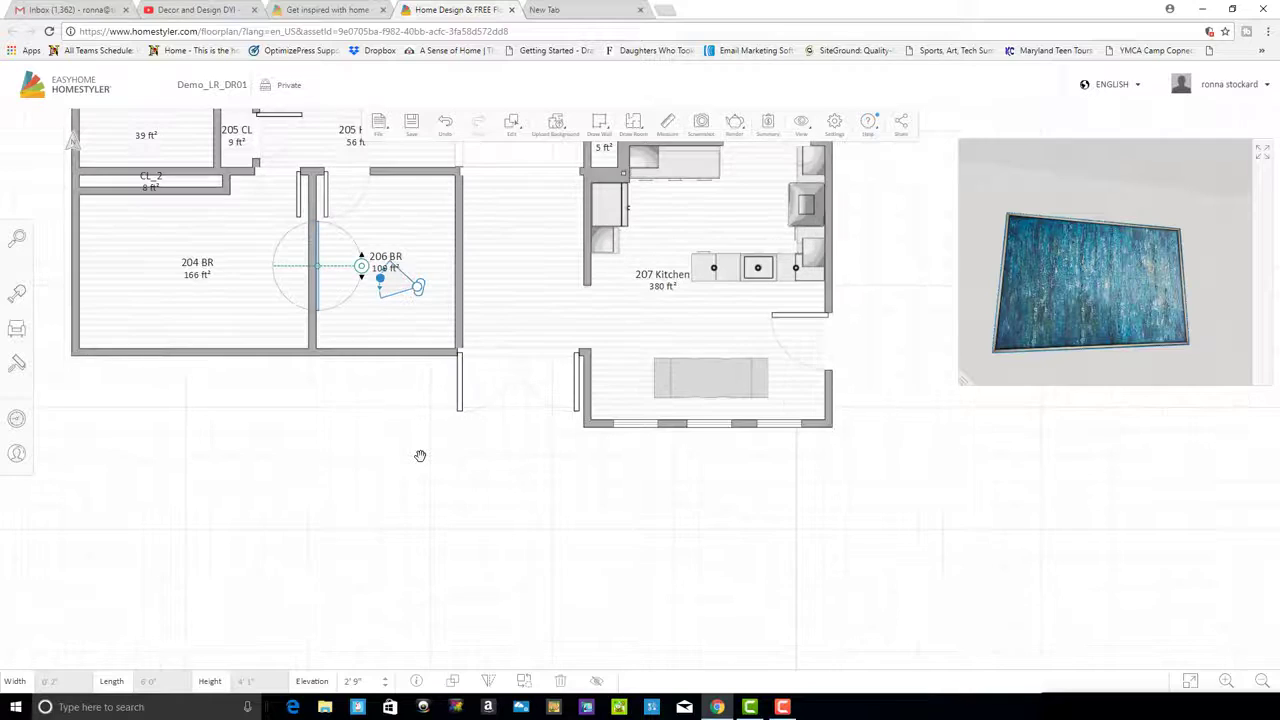
Place the camera just inside the 206 BR doorway facing into the room, and enlarge the 3D preview
scroll(420, 456, "down", 4)
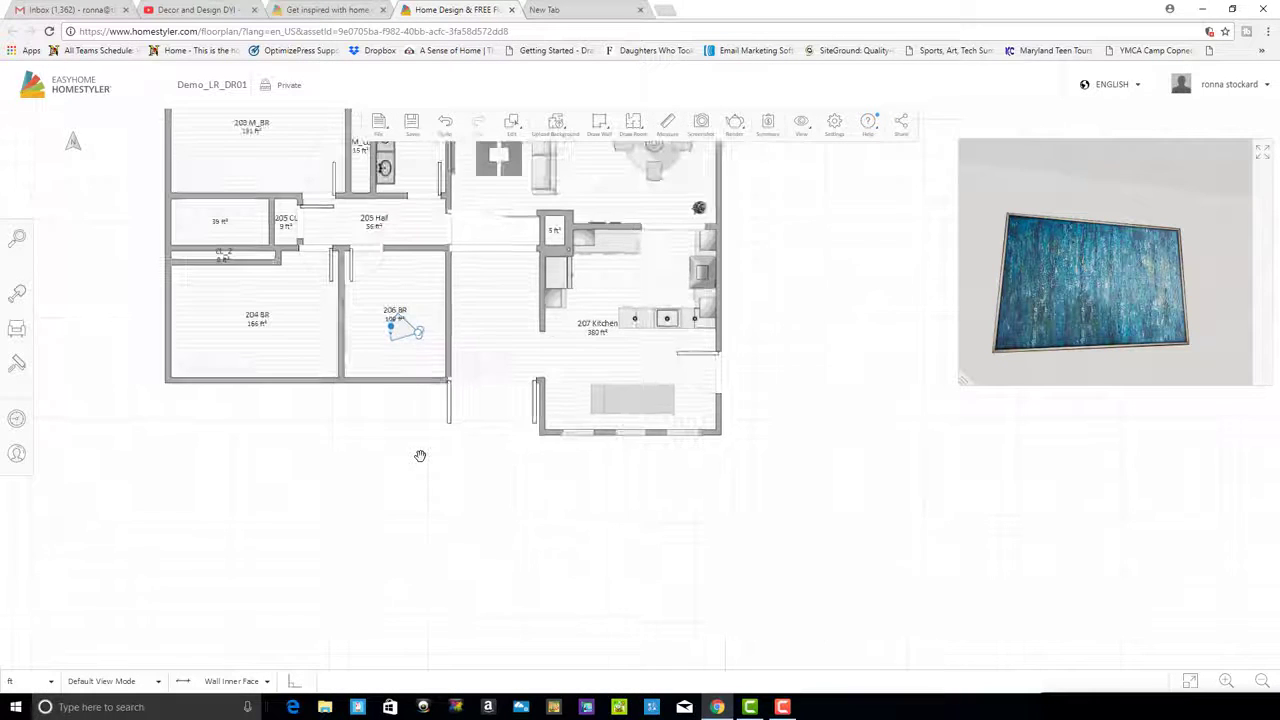
scroll(420, 457, "down", 1)
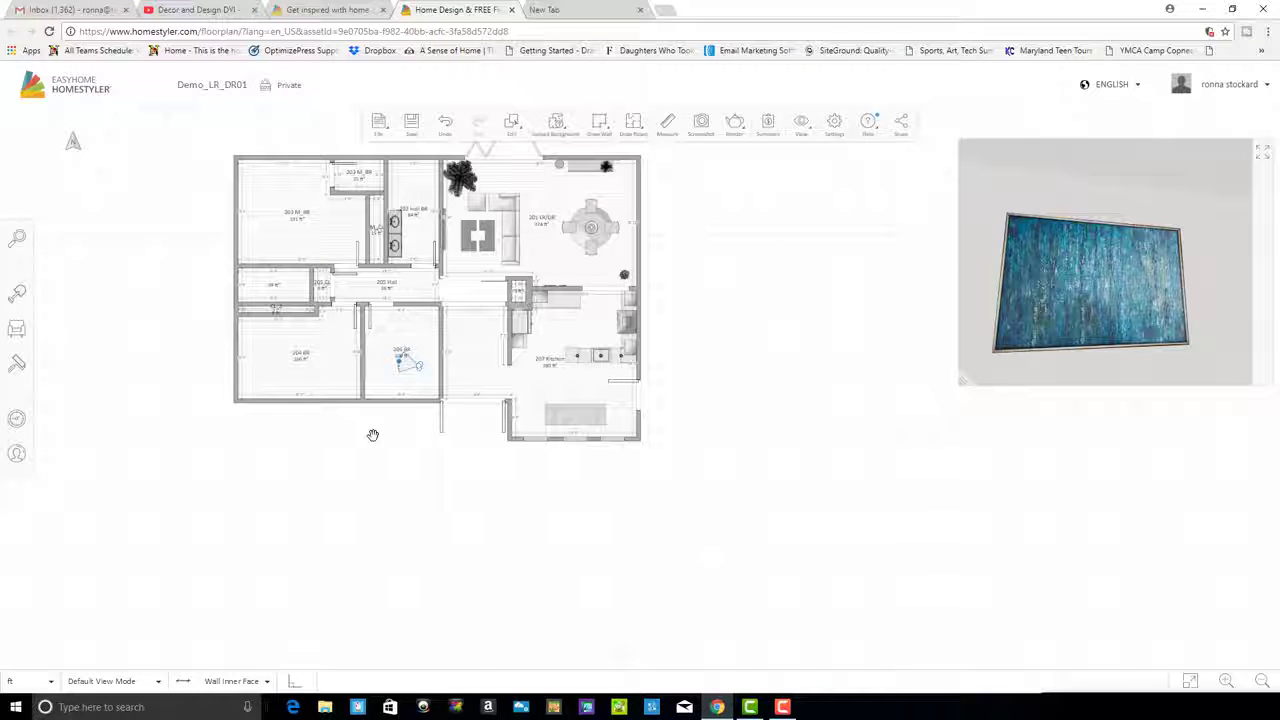
scroll(372, 434, "down", 1)
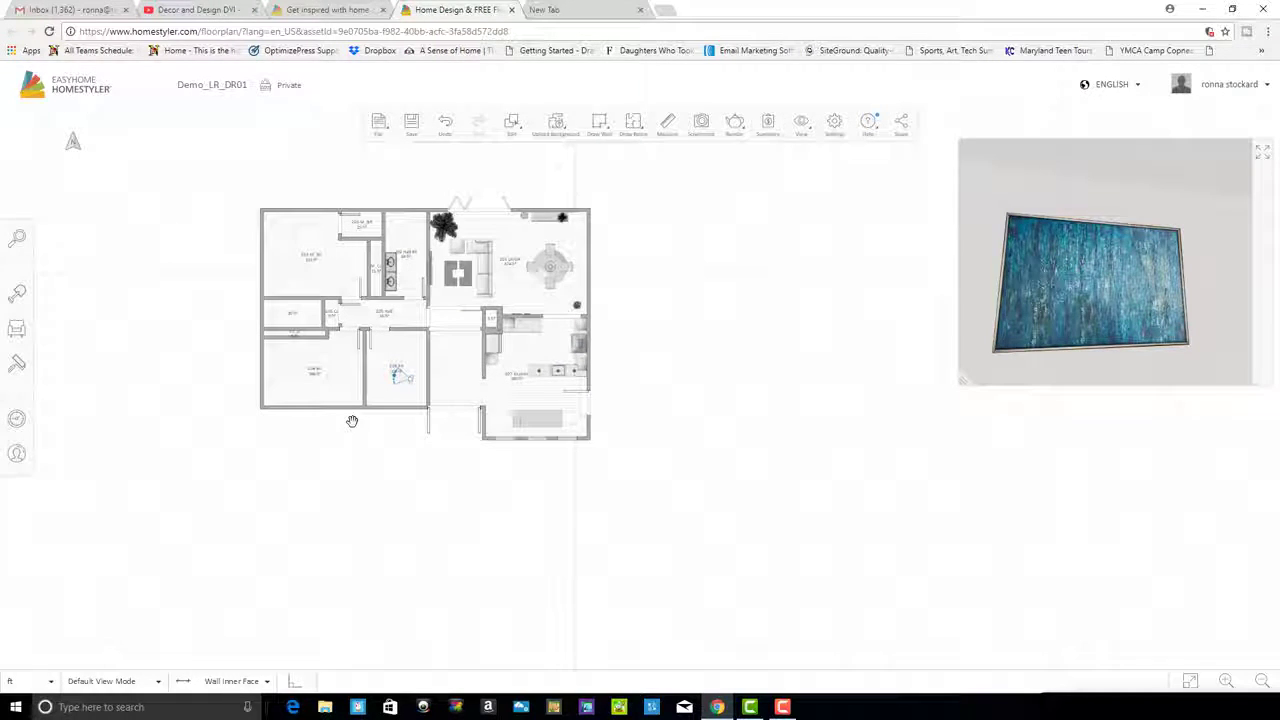
scroll(352, 421, "up", 1)
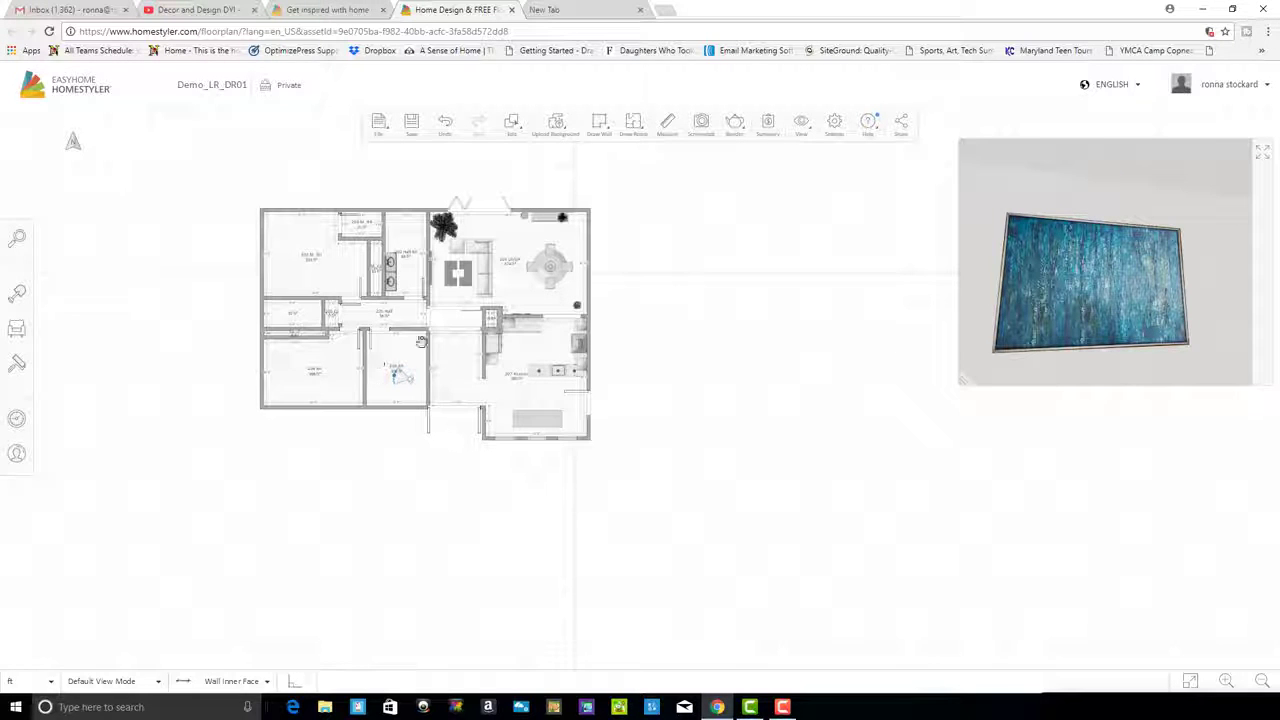
scroll(401, 368, "up", 1)
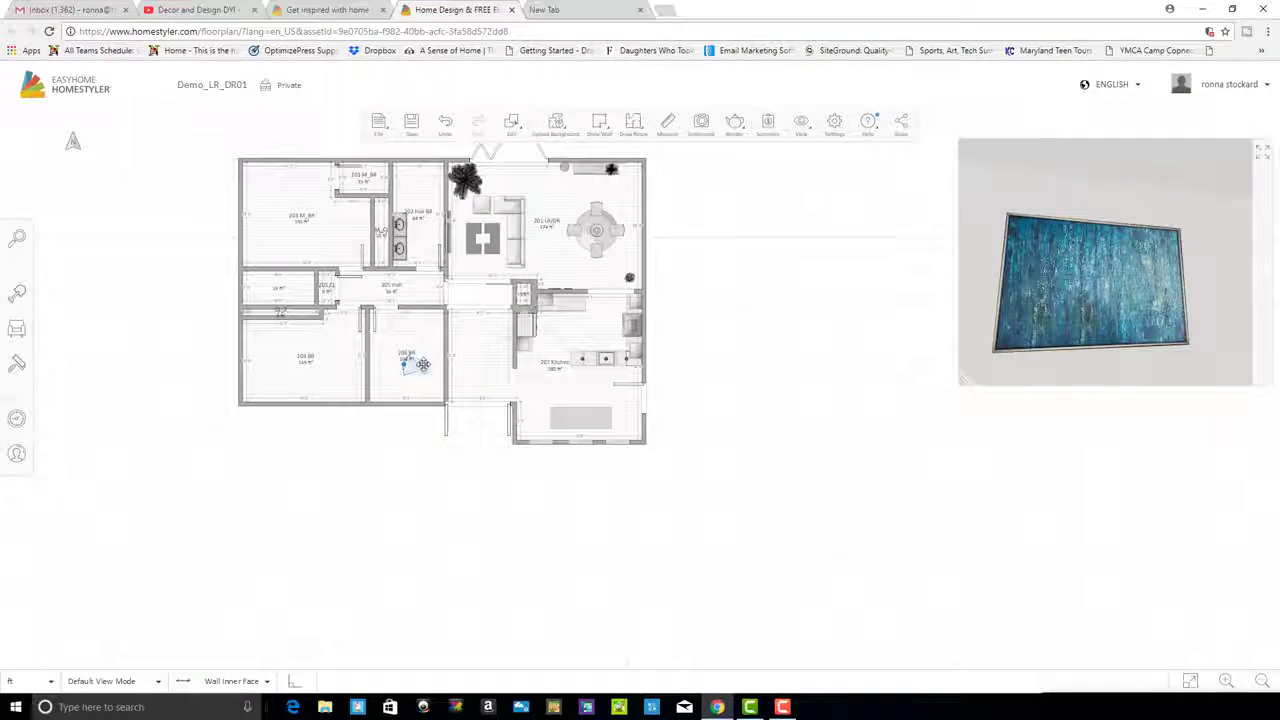
mouse_move(423, 367)
left_mouse_down()
mouse_move(399, 323)
mouse_move(397, 368)
mouse_move(414, 366)
mouse_move(413, 335)
mouse_move(380, 312)
mouse_move(391, 323)
left_mouse_up()
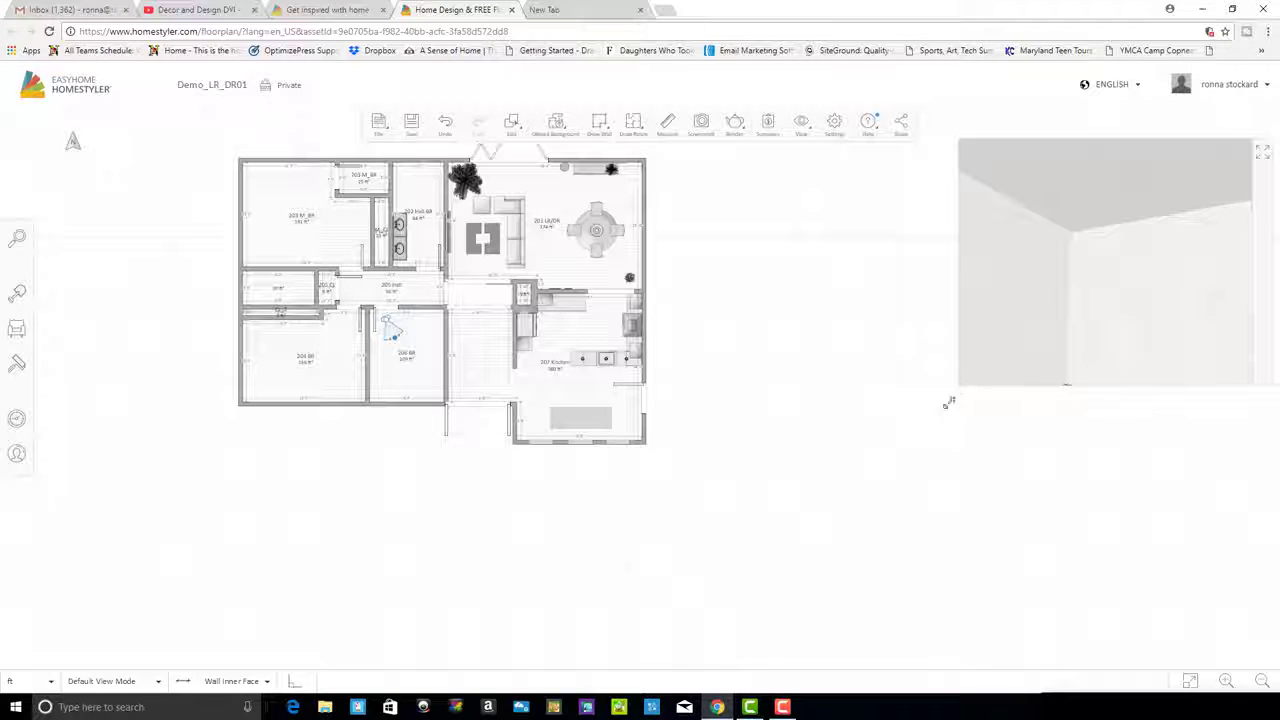
left_click_drag(948, 402, 734, 534)
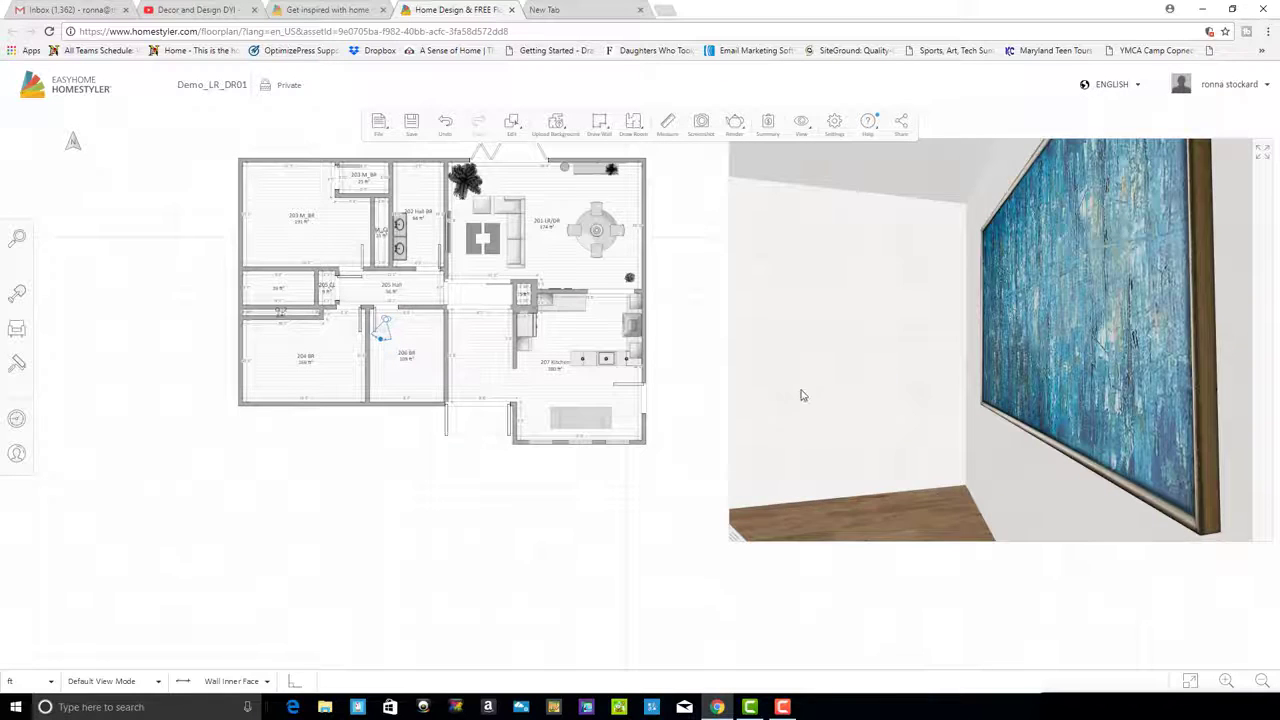
left_click_drag(800, 395, 843, 381)
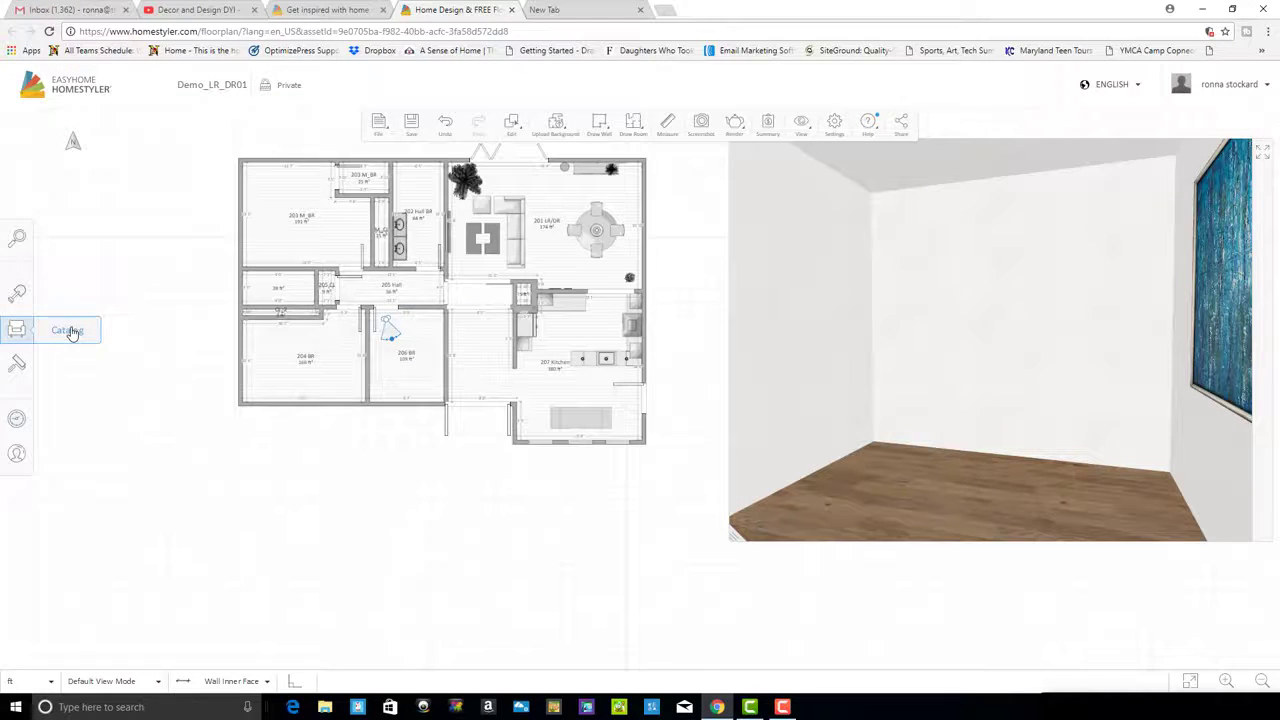
Browse the Office category of the furniture catalog on its first page and then page 3 for a desk
left_click(70, 331)
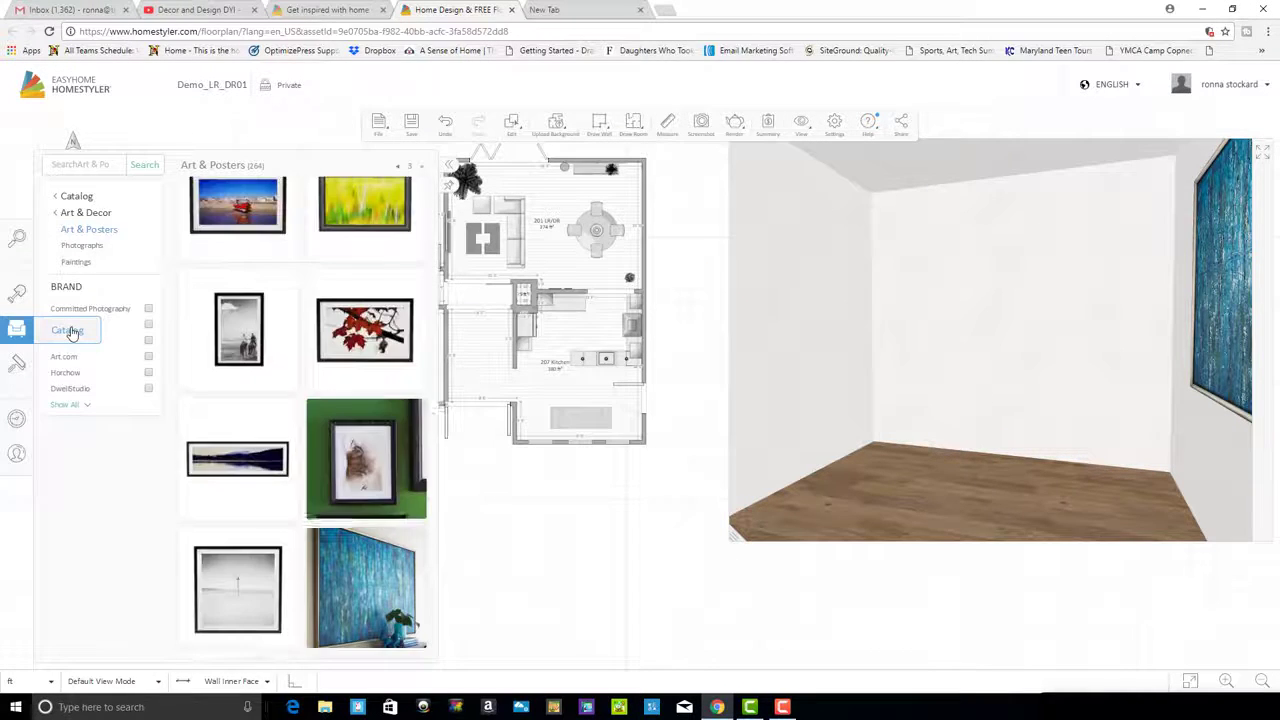
left_click(75, 198)
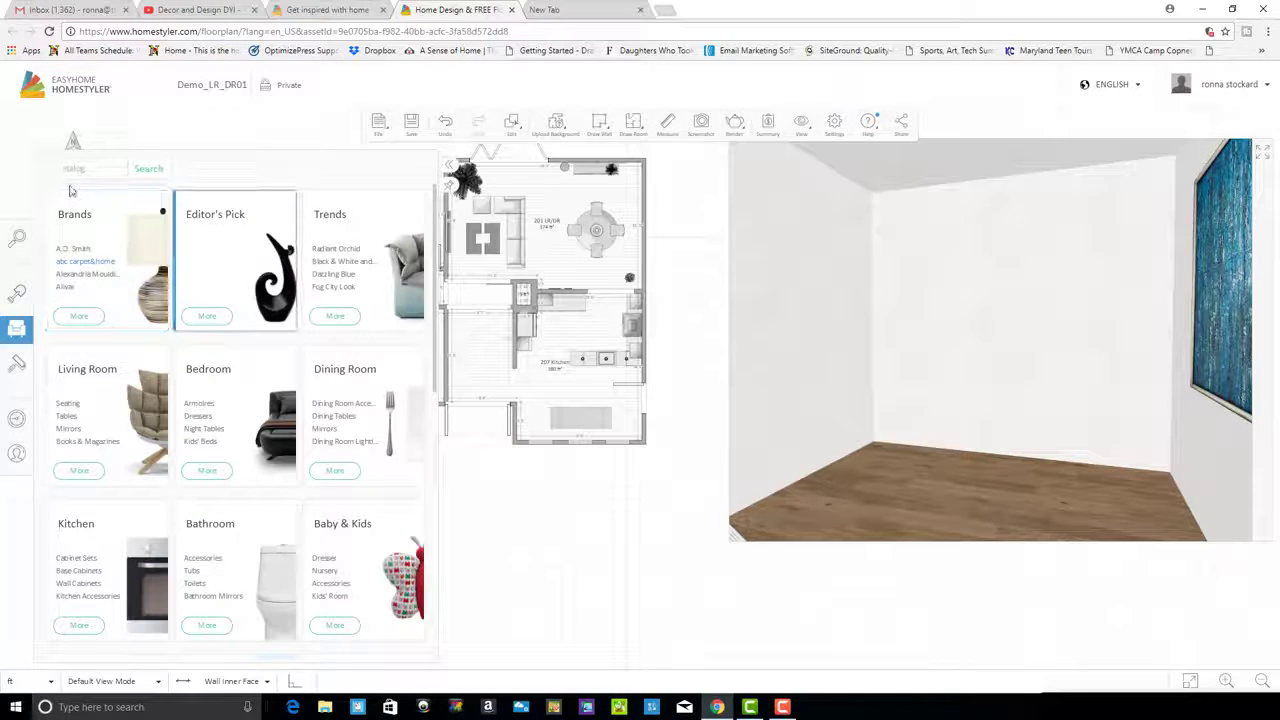
scroll(200, 530, "down", 5)
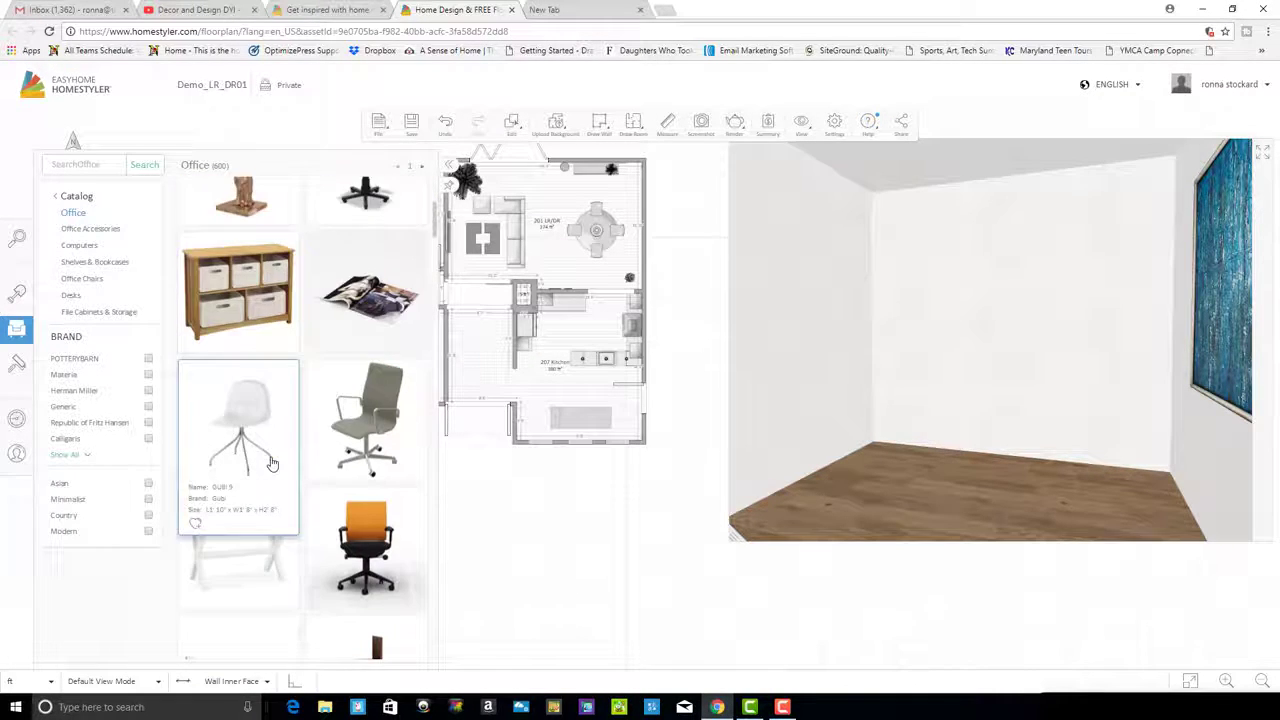
scroll(270, 463, "down", 5)
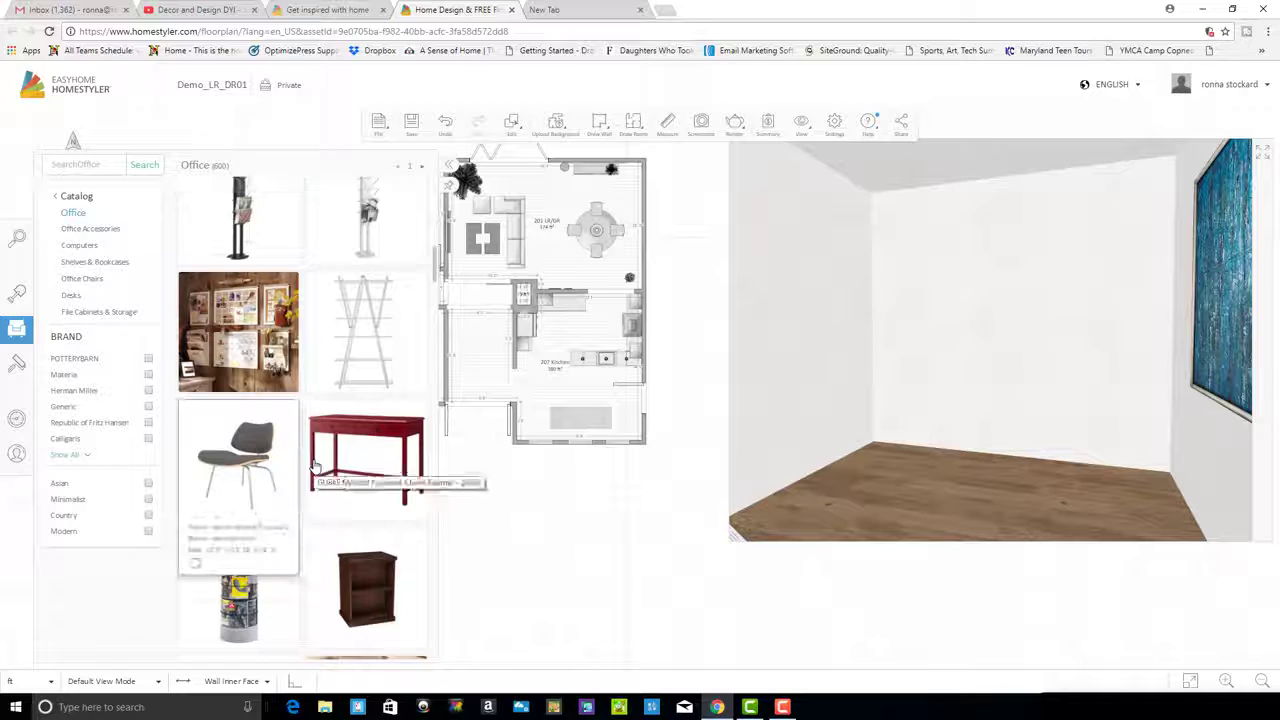
scroll(314, 465, "down", 4)
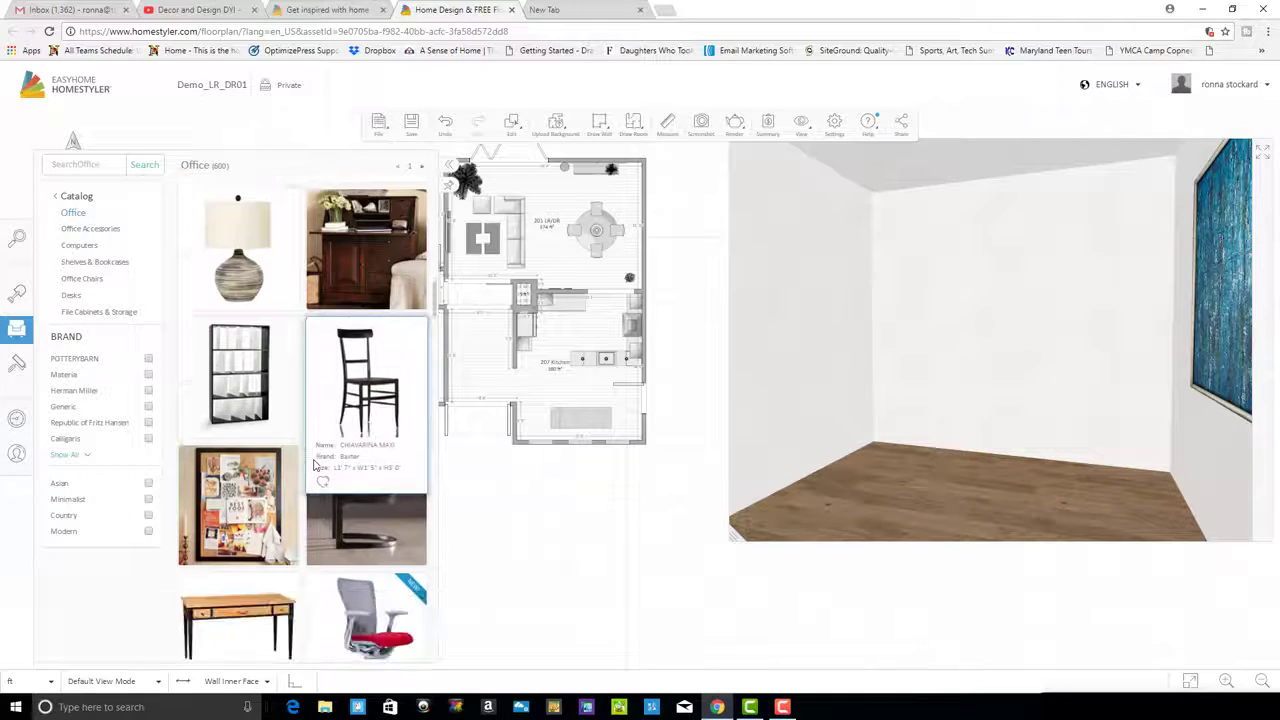
scroll(314, 465, "down", 6)
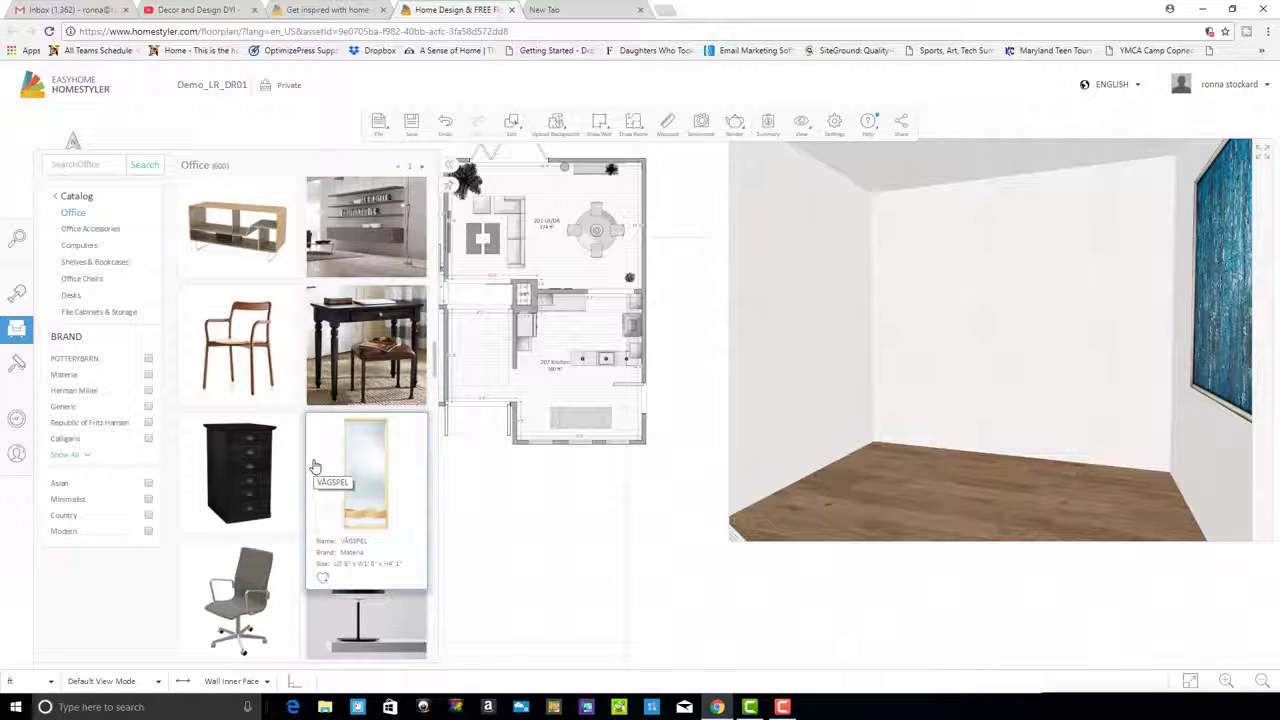
scroll(314, 465, "down", 2)
scroll(304, 517, "down", 5)
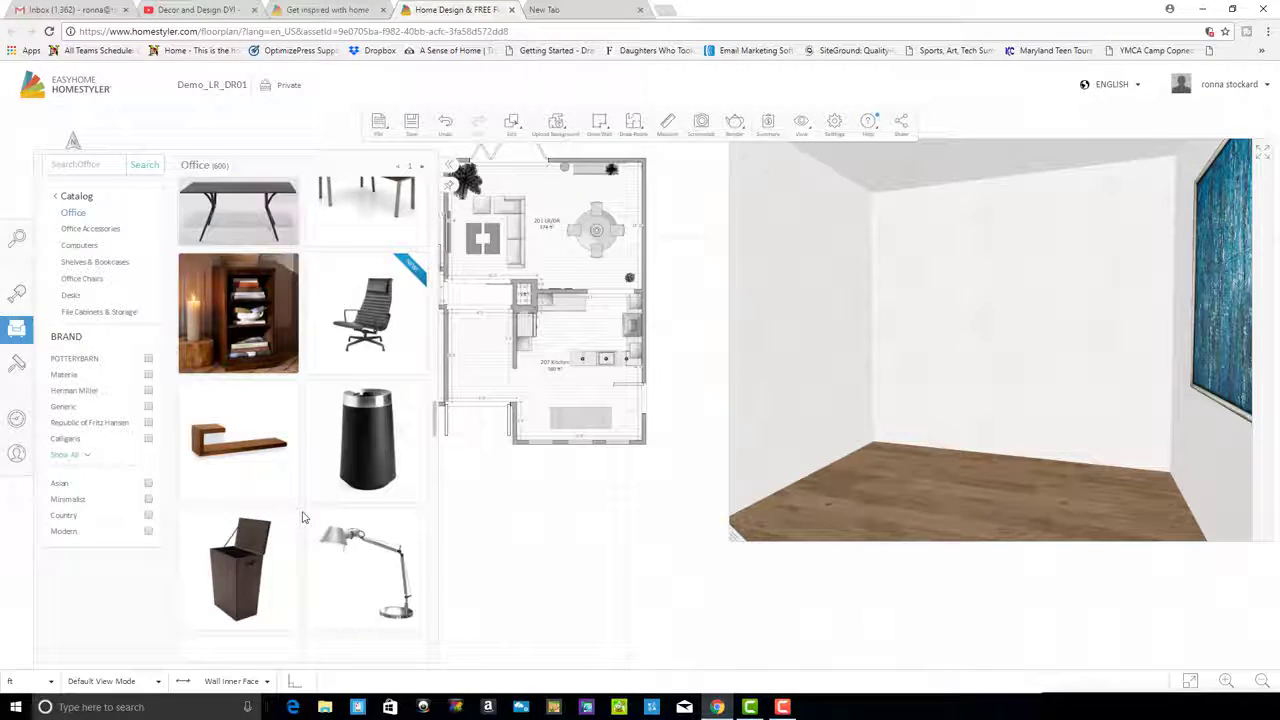
scroll(300, 517, "down", 3)
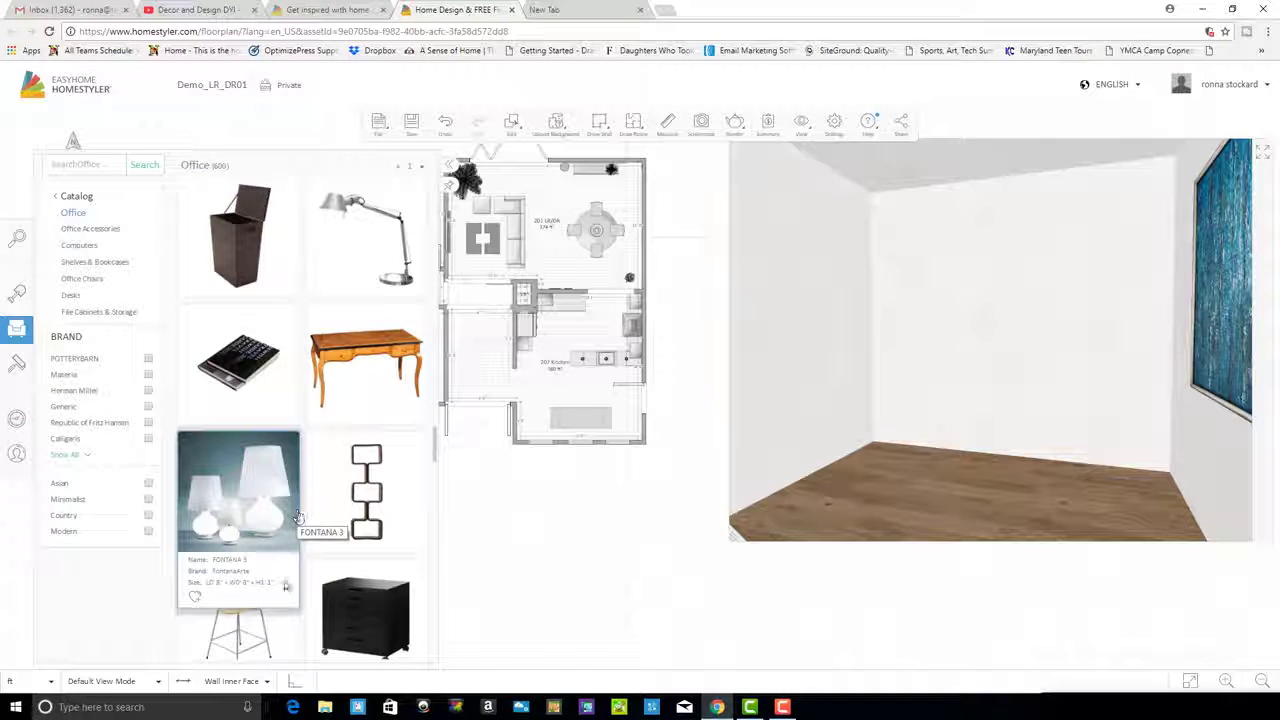
scroll(284, 604, "down", 1)
scroll(290, 610, "down", 1)
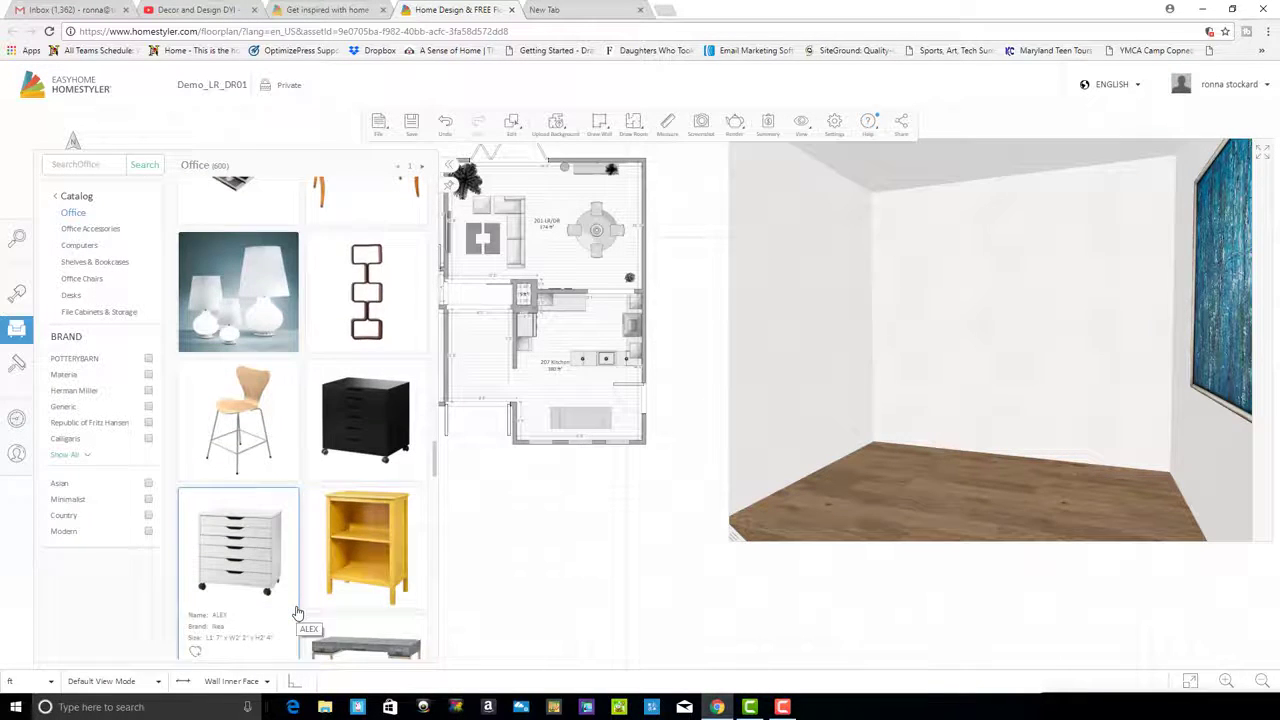
scroll(297, 613, "down", 2)
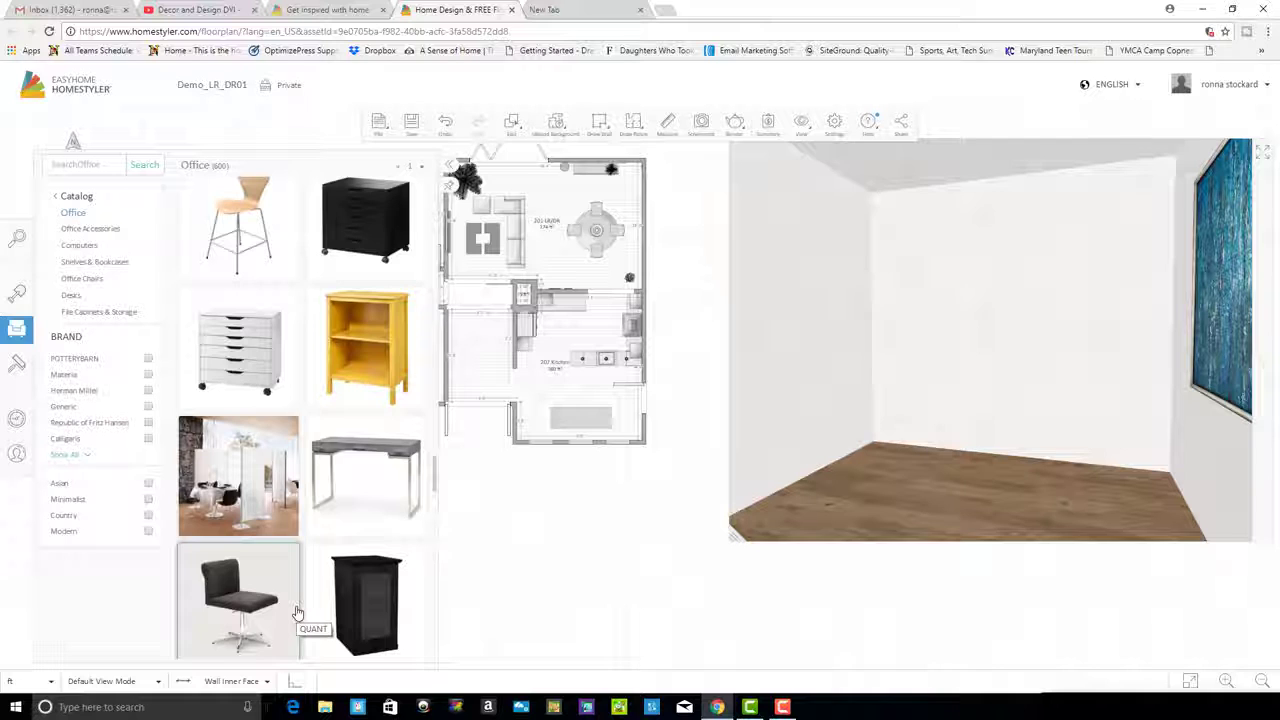
mouse_move(258, 485)
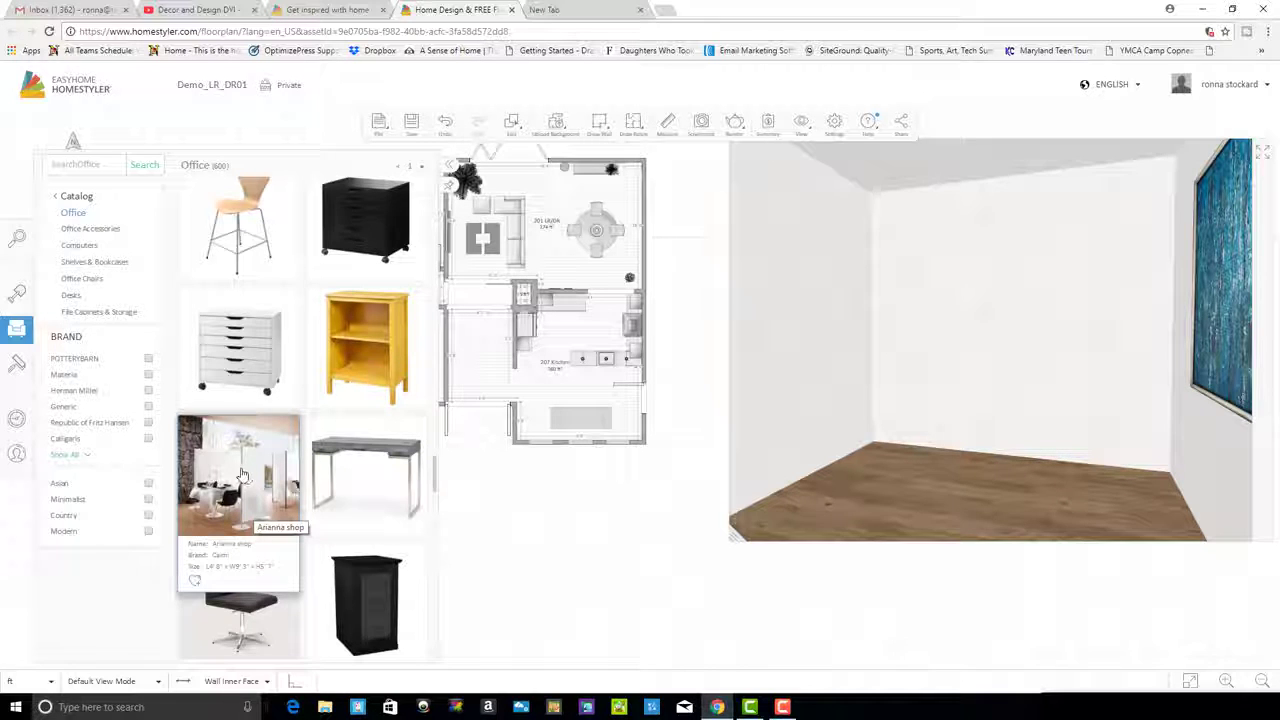
scroll(338, 603, "down", 3)
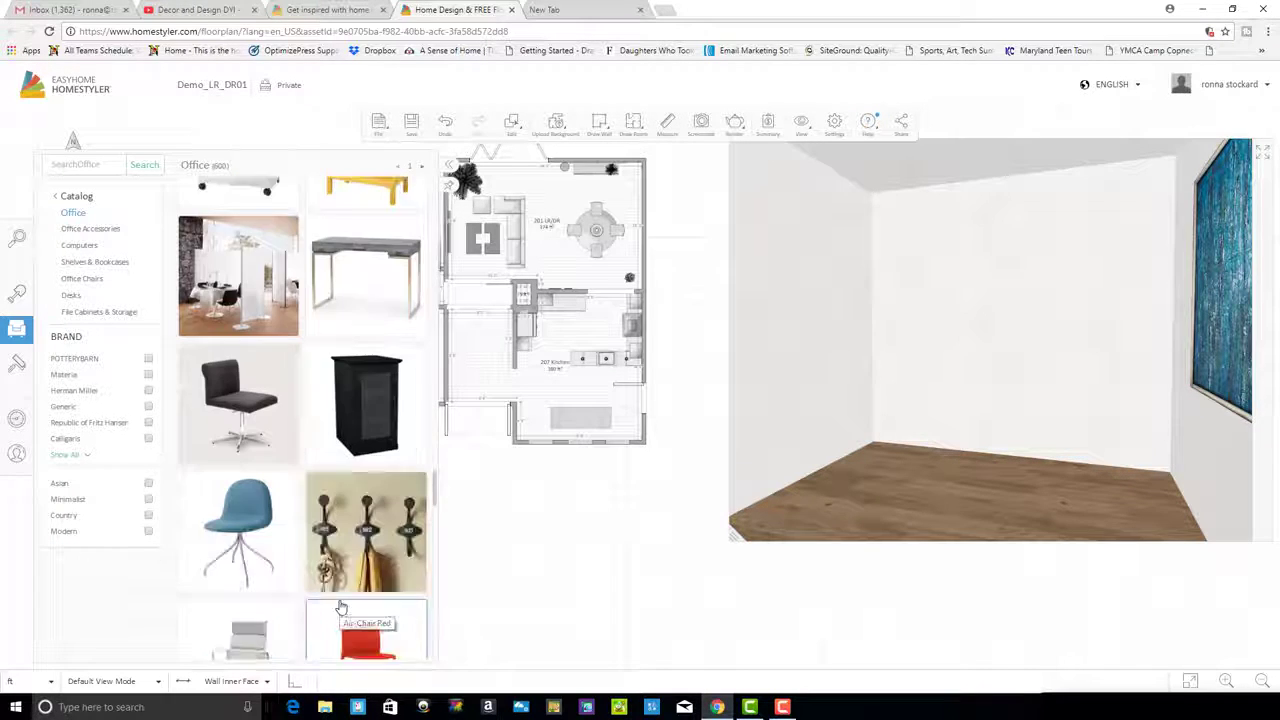
scroll(340, 607, "down", 8)
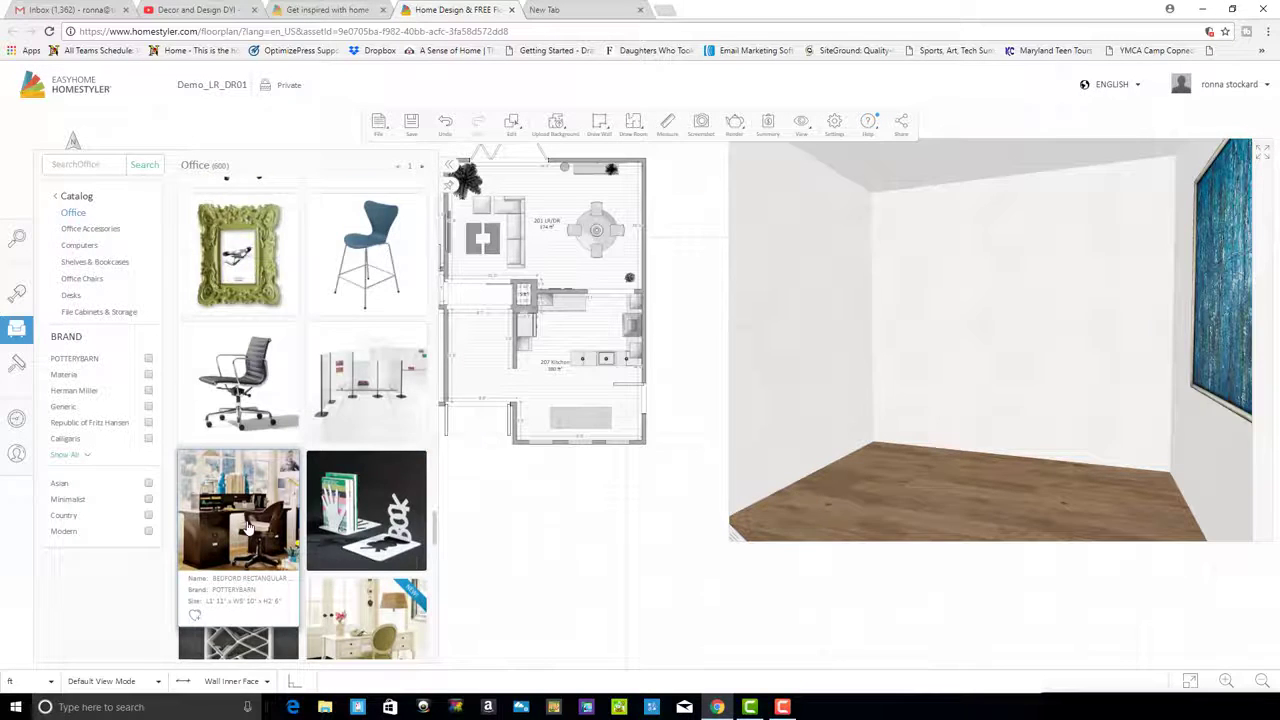
scroll(250, 530, "down", 2)
scroll(250, 530, "down", 3)
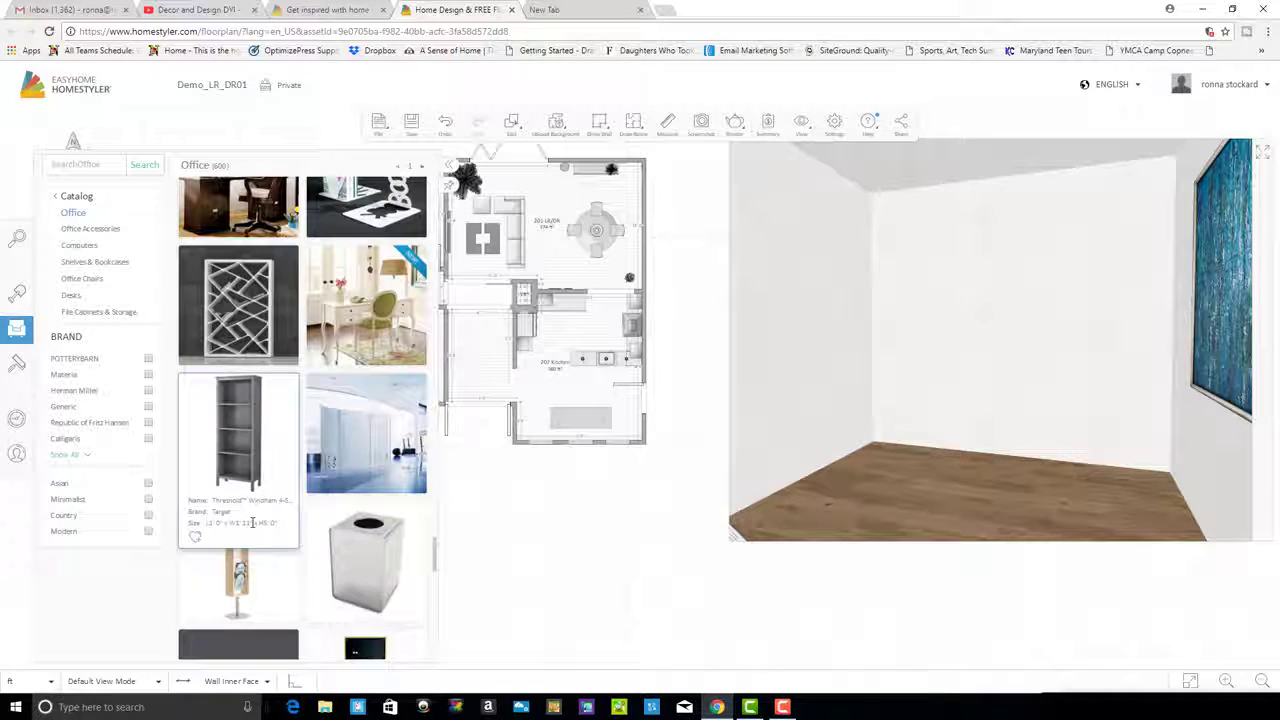
scroll(290, 600, "down", 3)
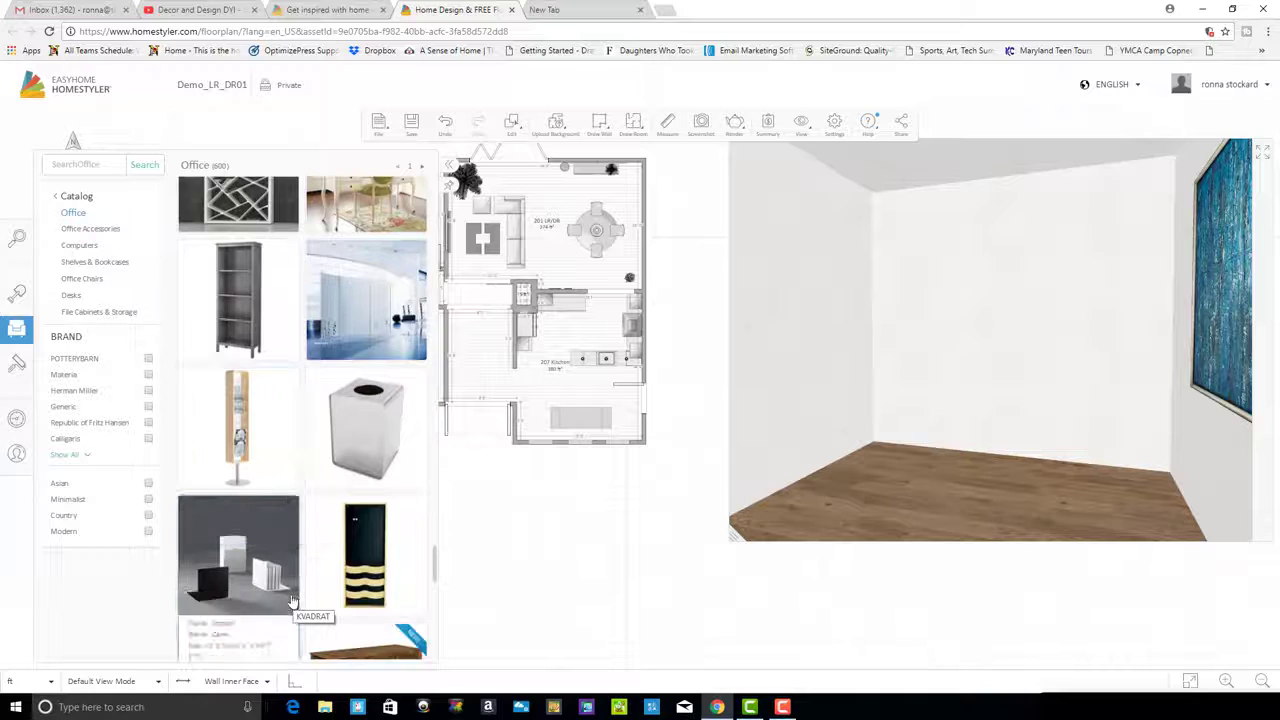
scroll(290, 600, "down", 10)
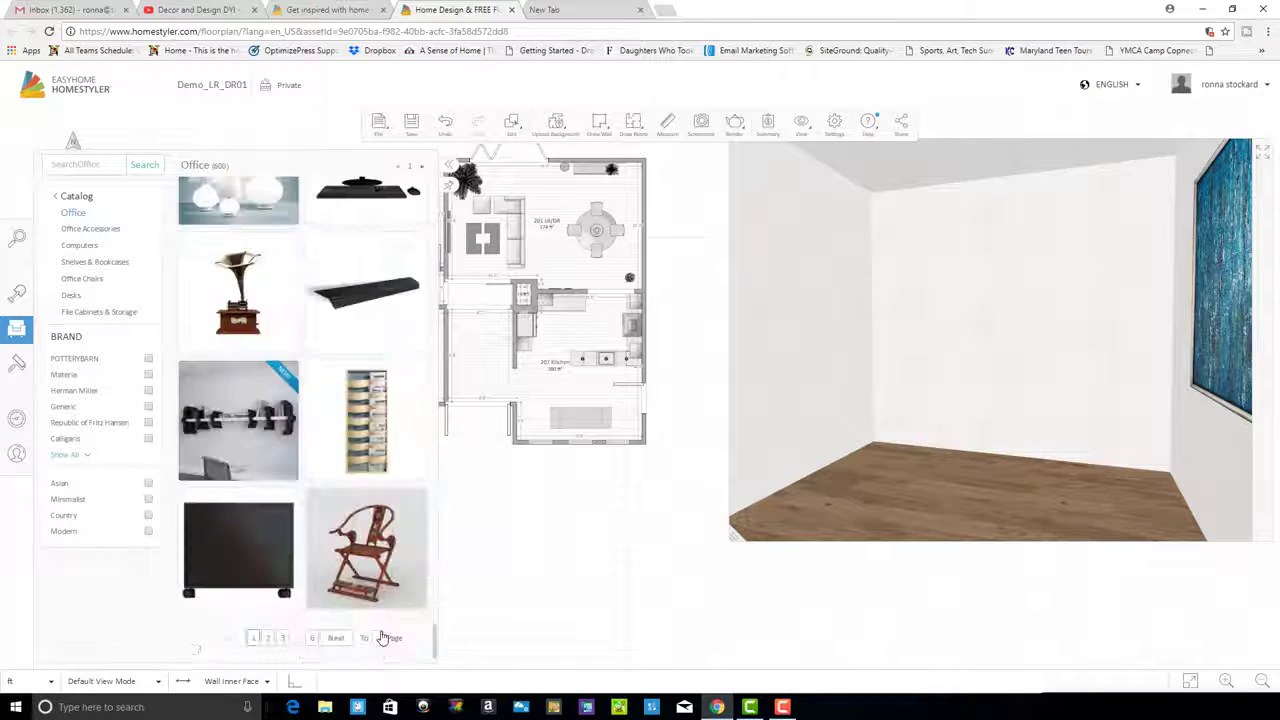
left_click(282, 639)
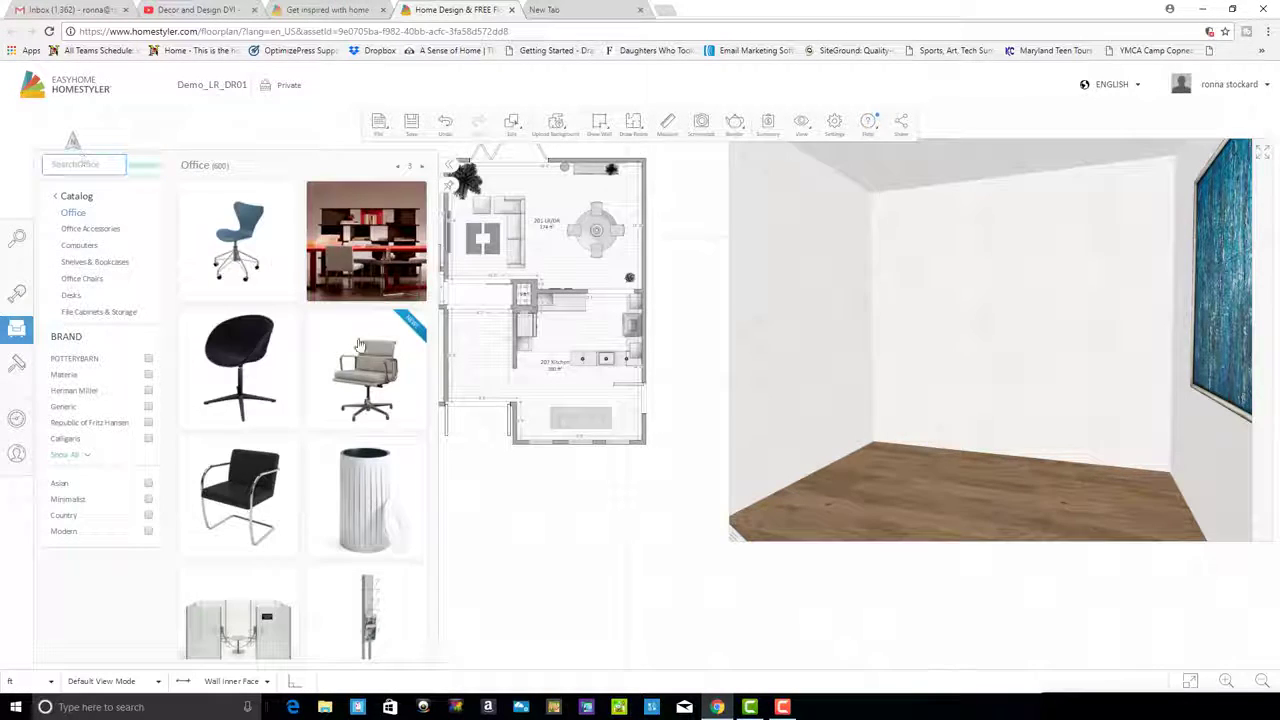
Search the Office catalog for "trinity desk" and place the desk in 206 BR with its short end against the wall shared with 204 BR
mouse_move(405, 405)
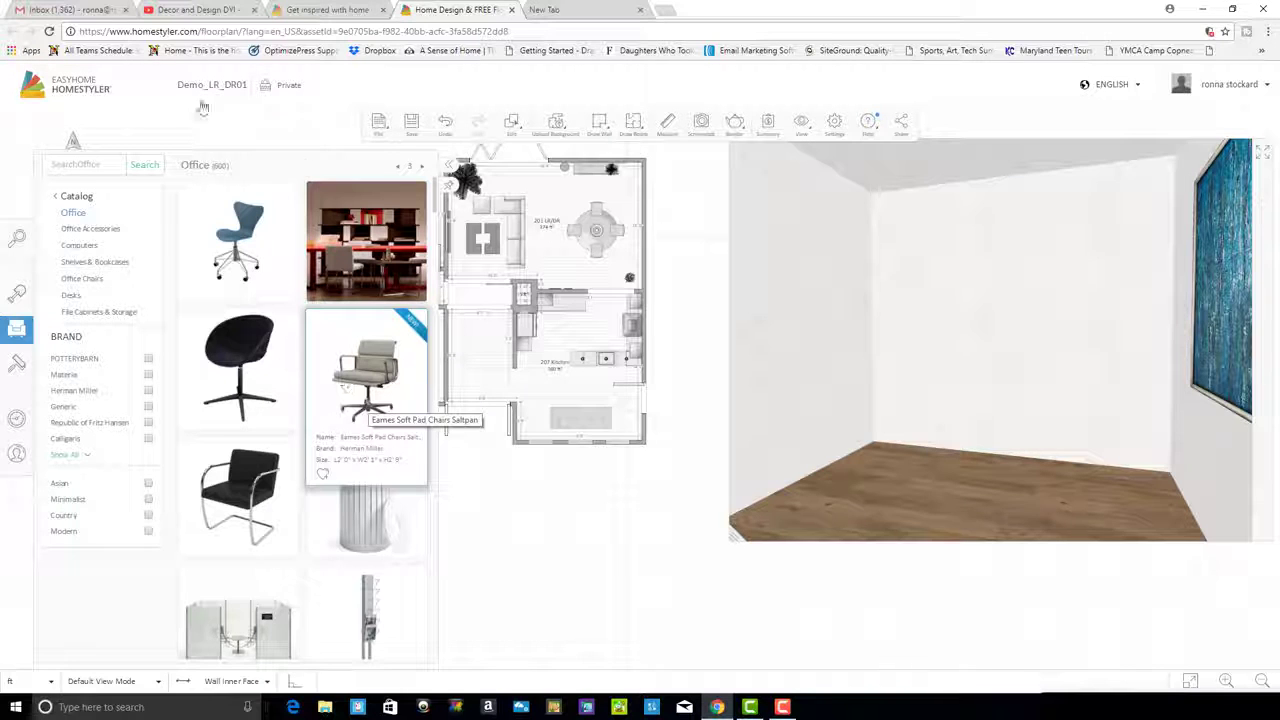
left_click(67, 164)
type("tr")
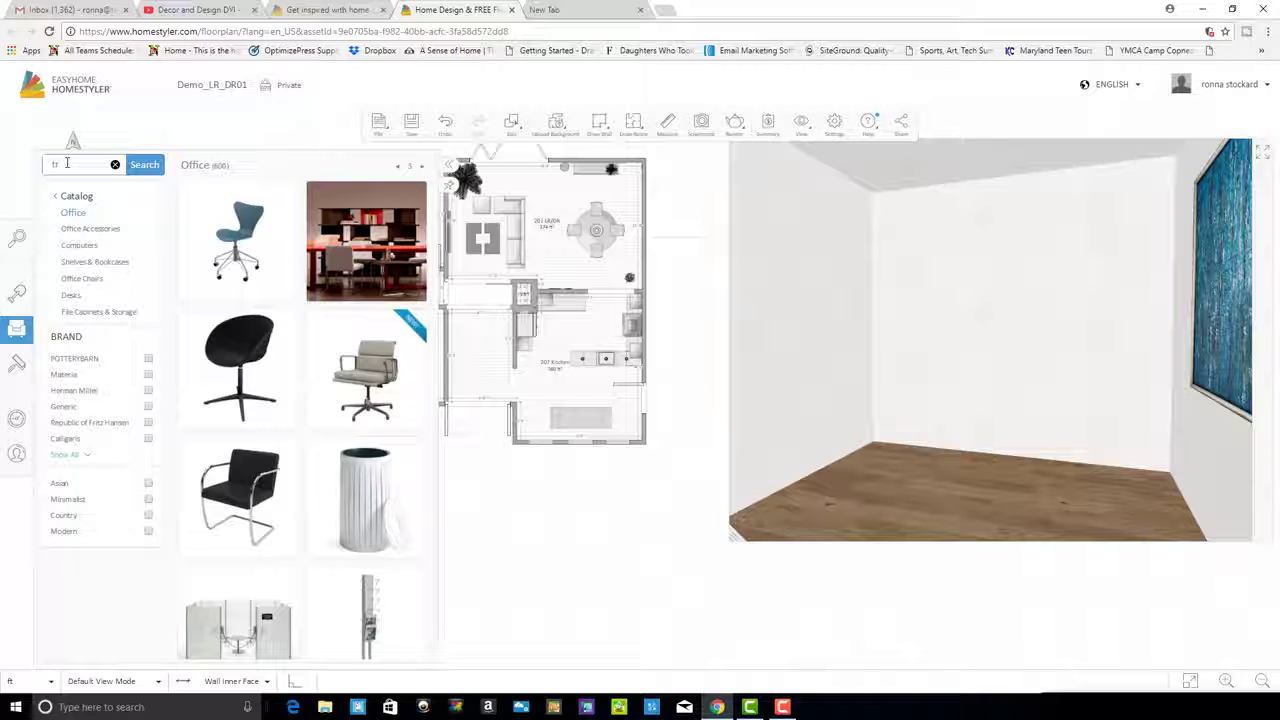
type("inity desk")
left_click(144, 165)
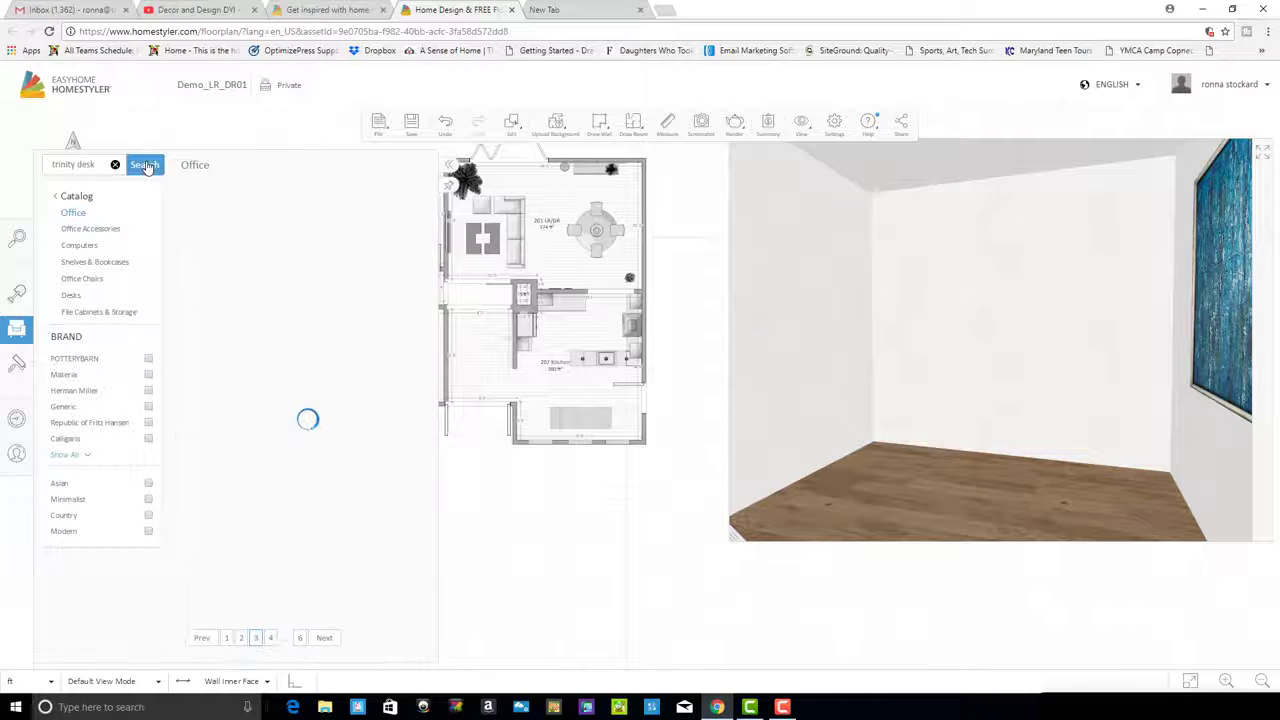
mouse_move(247, 253)
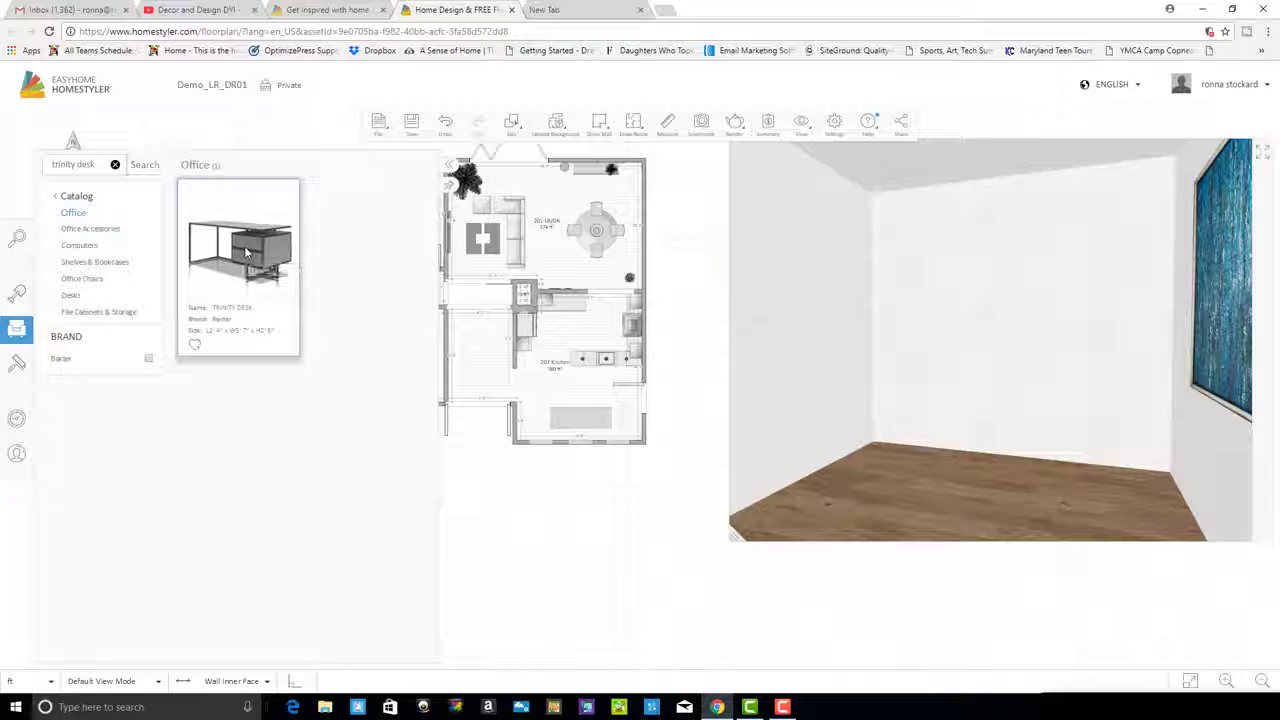
left_click_drag(247, 253, 395, 374)
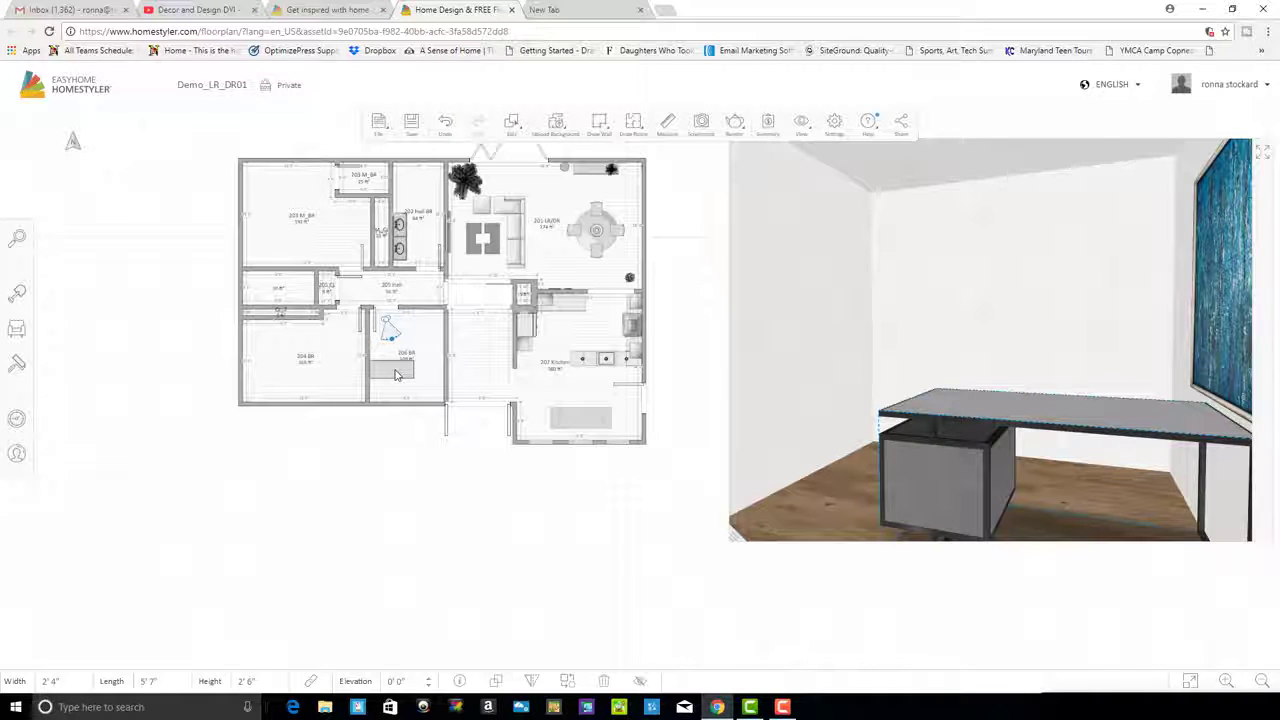
left_click(396, 374)
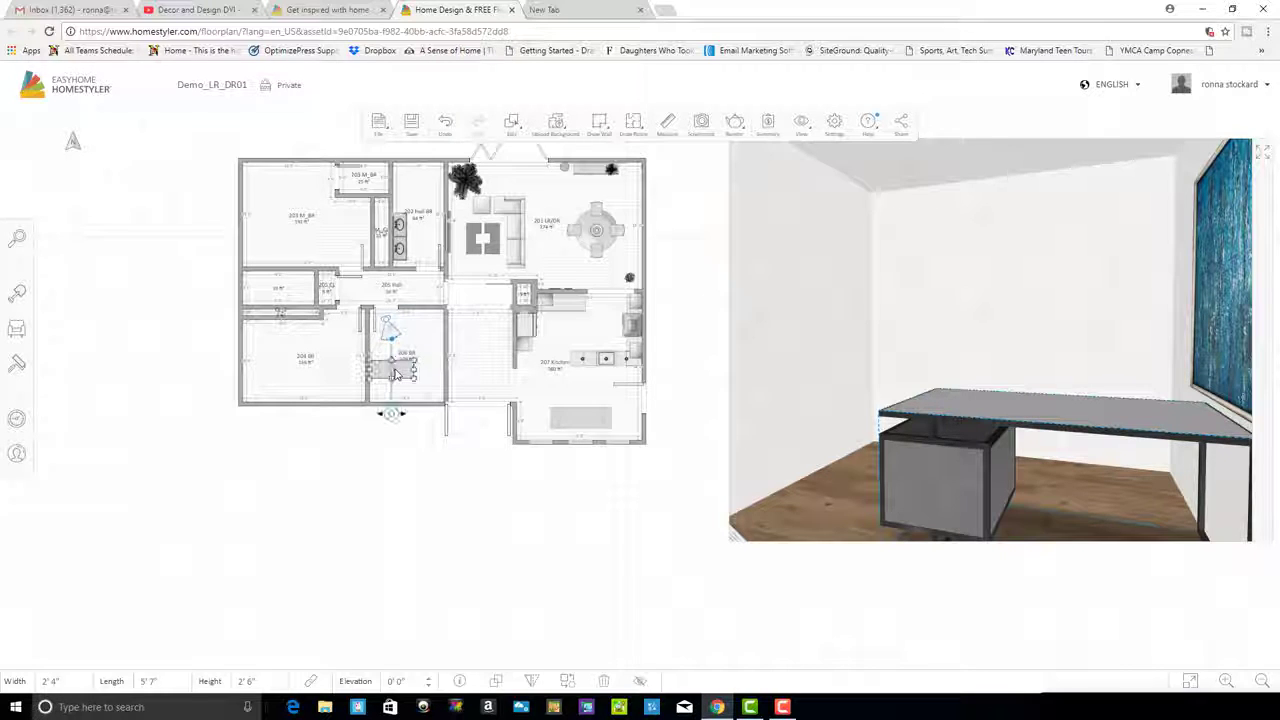
left_click(423, 460)
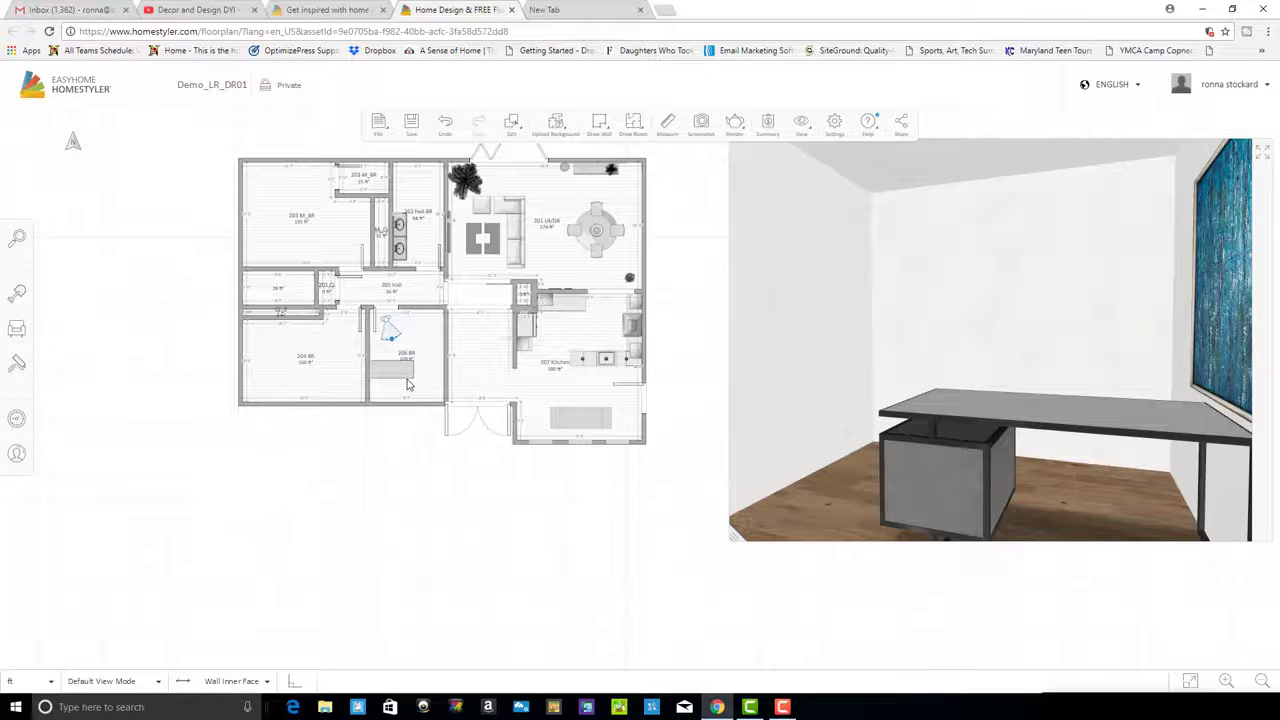
Measure the clearance between the desk's free corner in 206 BR and the exterior wall, at a right angle to the wall
scroll(408, 383, "up", 1)
scroll(408, 383, "up", 3)
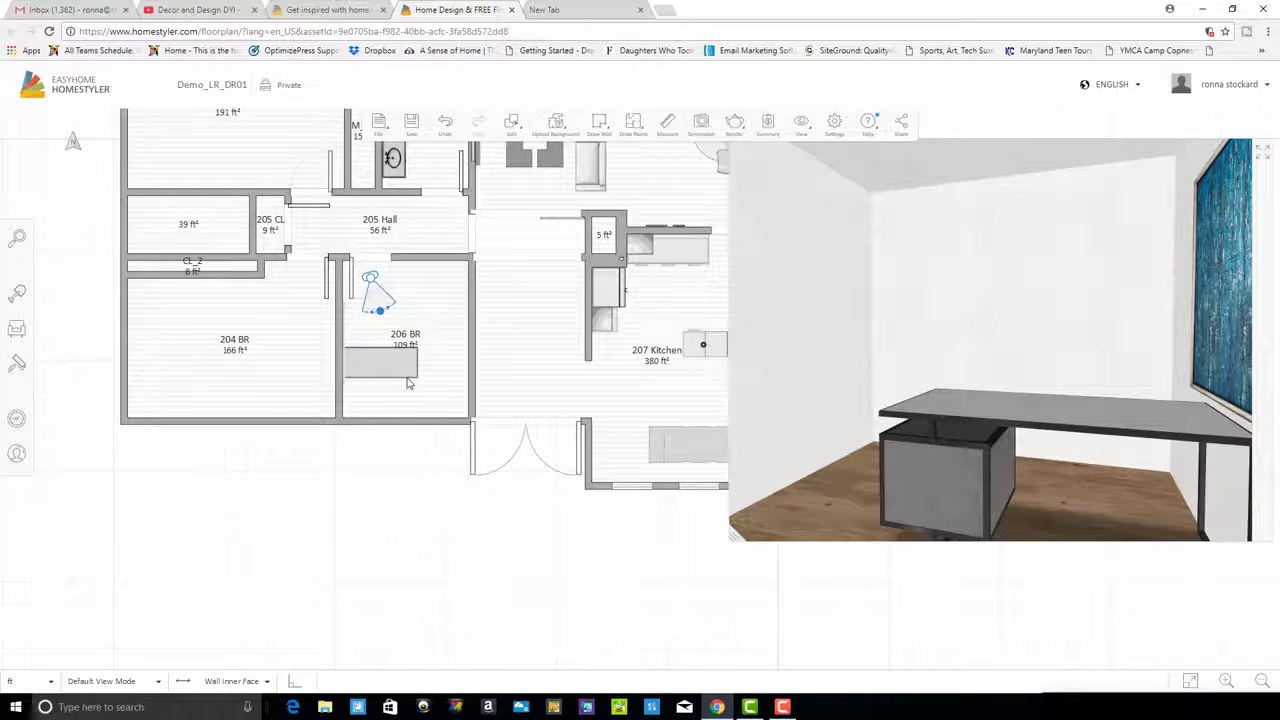
scroll(408, 383, "up", 1)
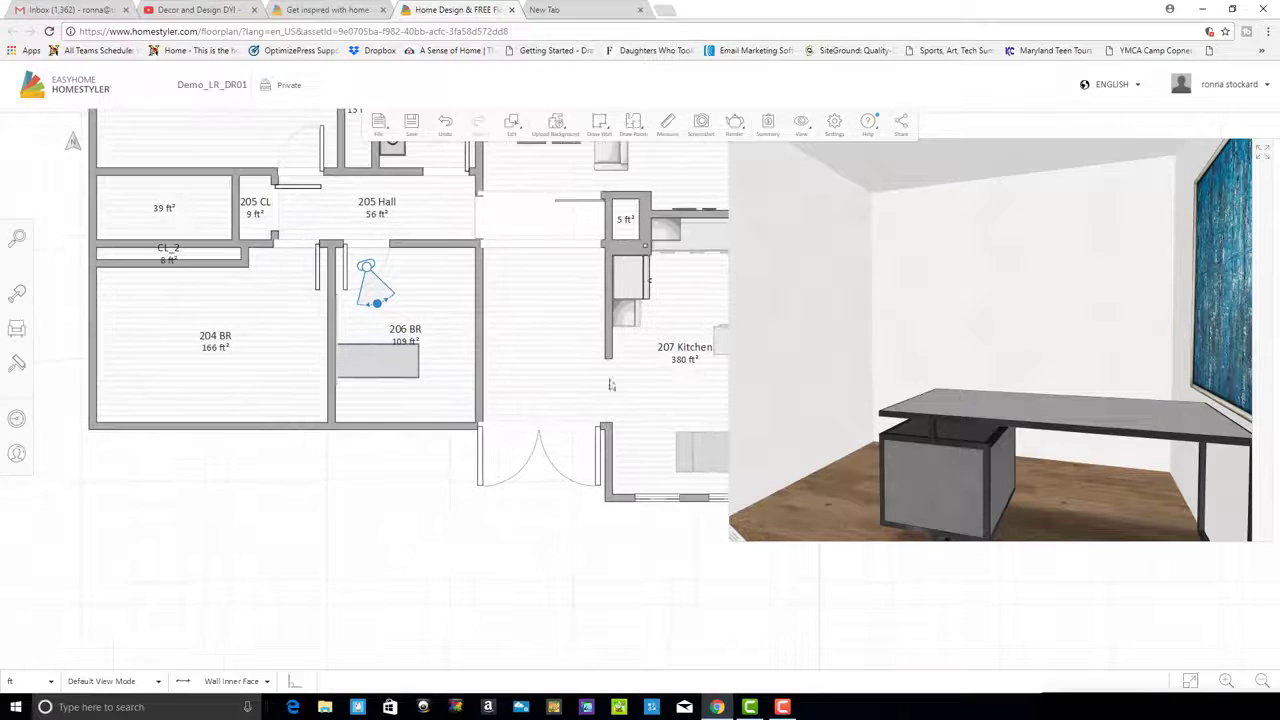
left_click(703, 124)
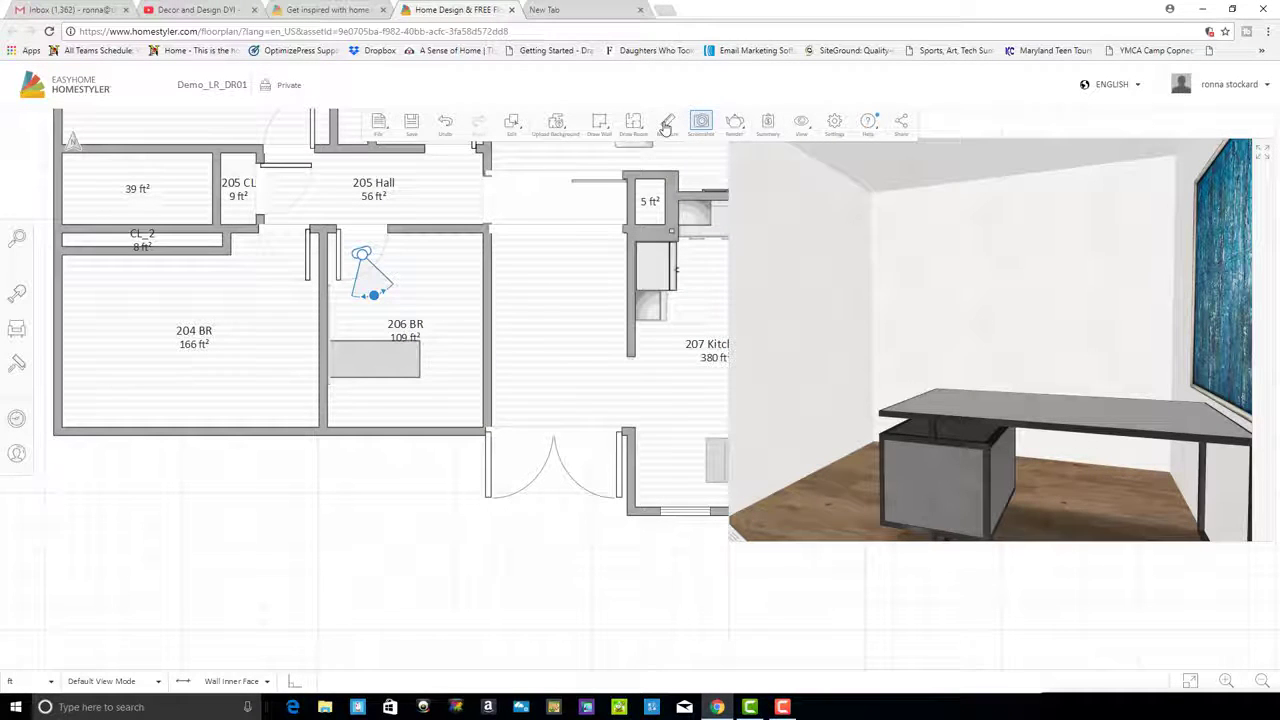
left_click(668, 124)
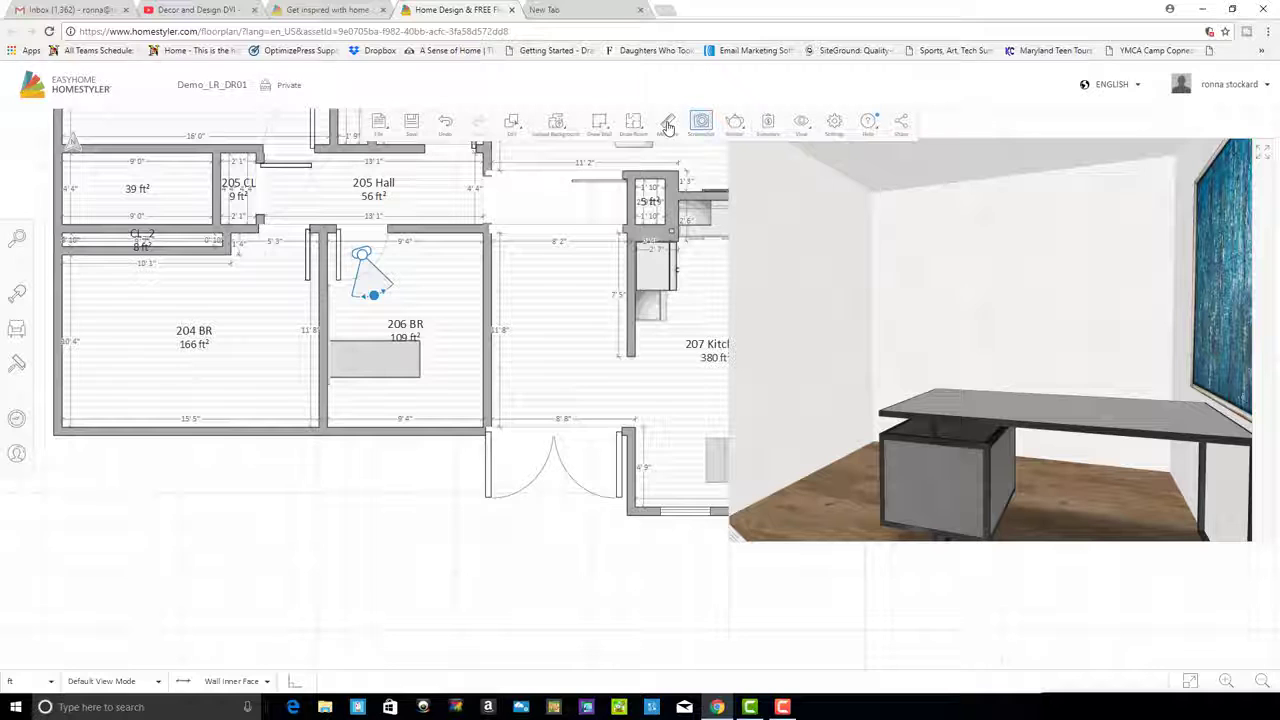
left_click(668, 124)
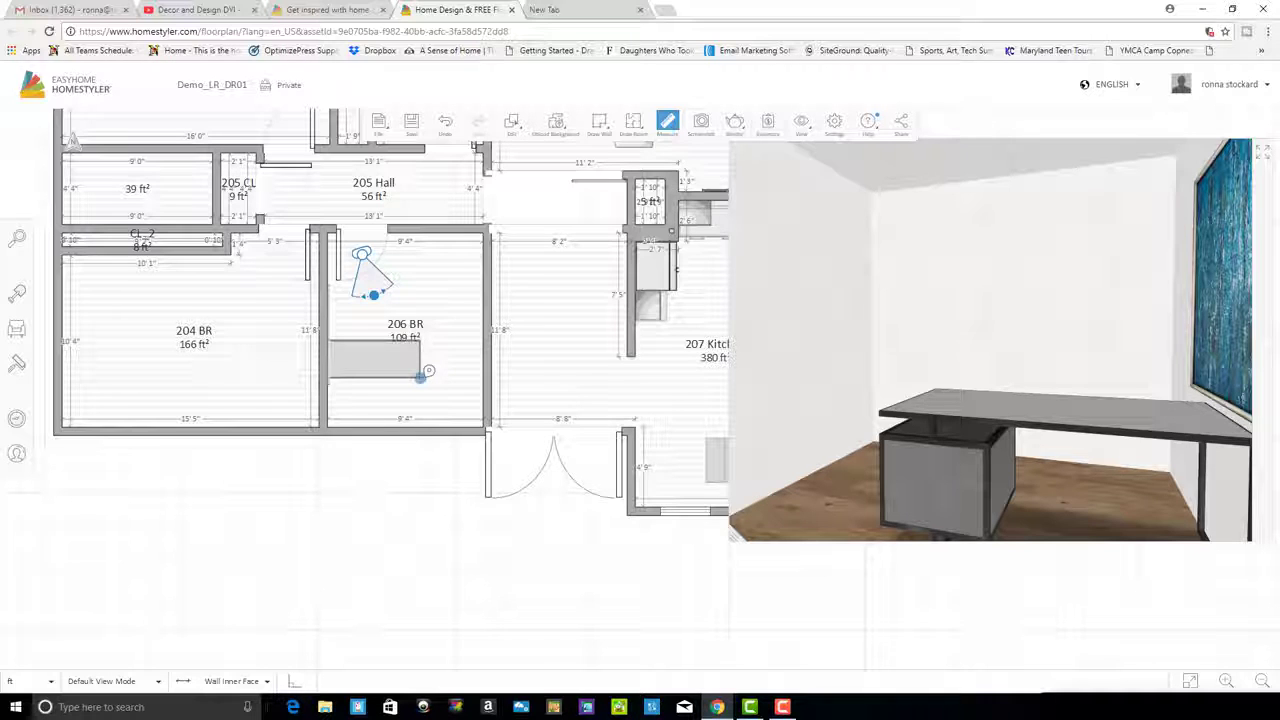
left_click(422, 374)
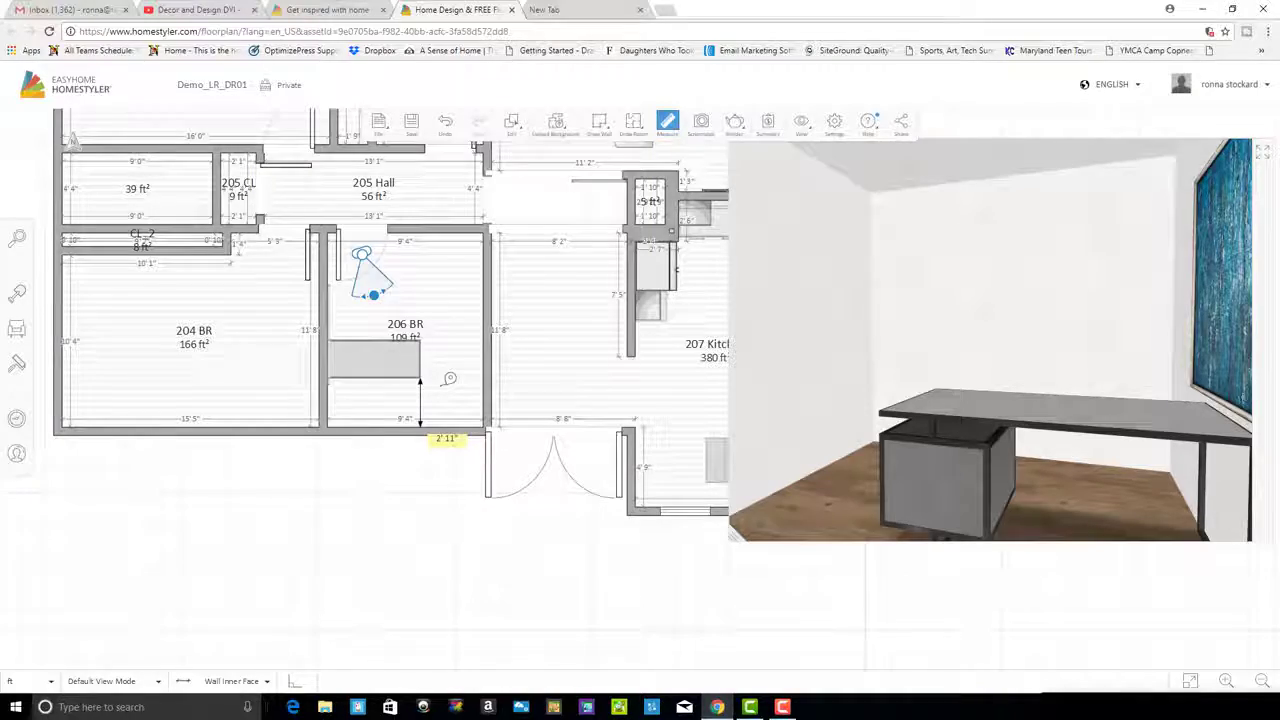
key("Escape")
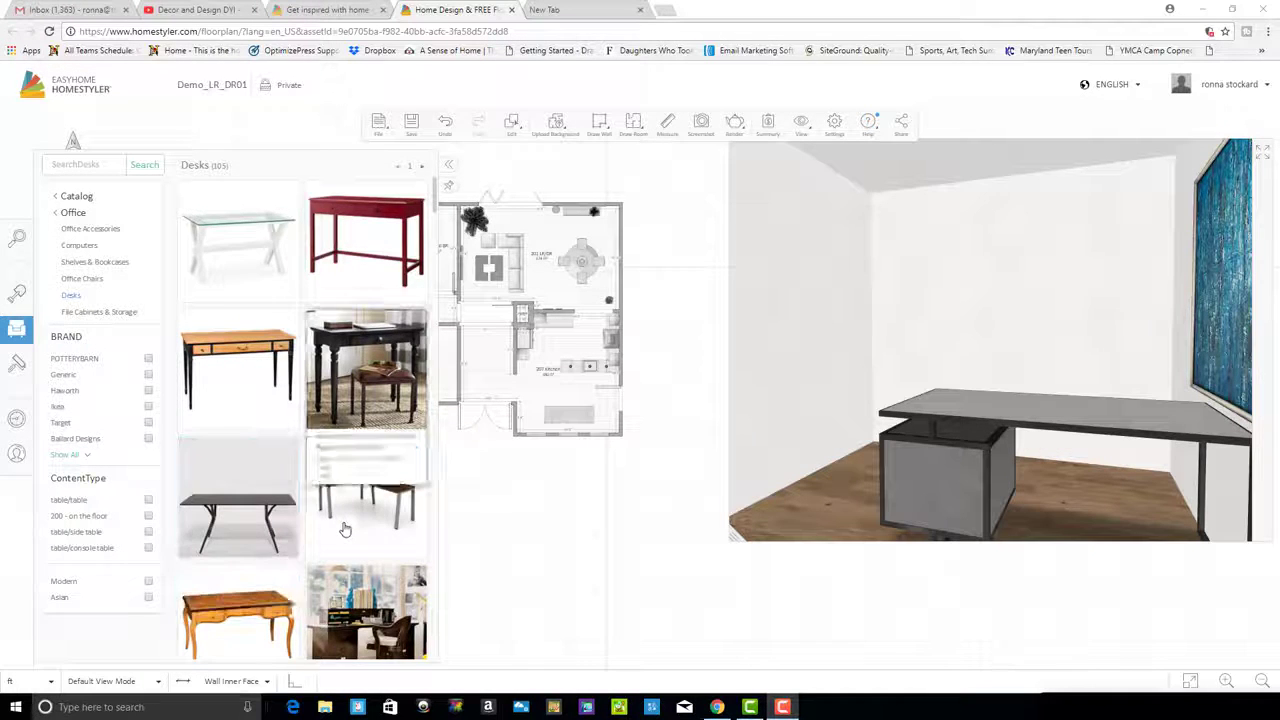
Browse the first page of the Desks category in the Office furniture catalog
scroll(343, 529, "down", 5)
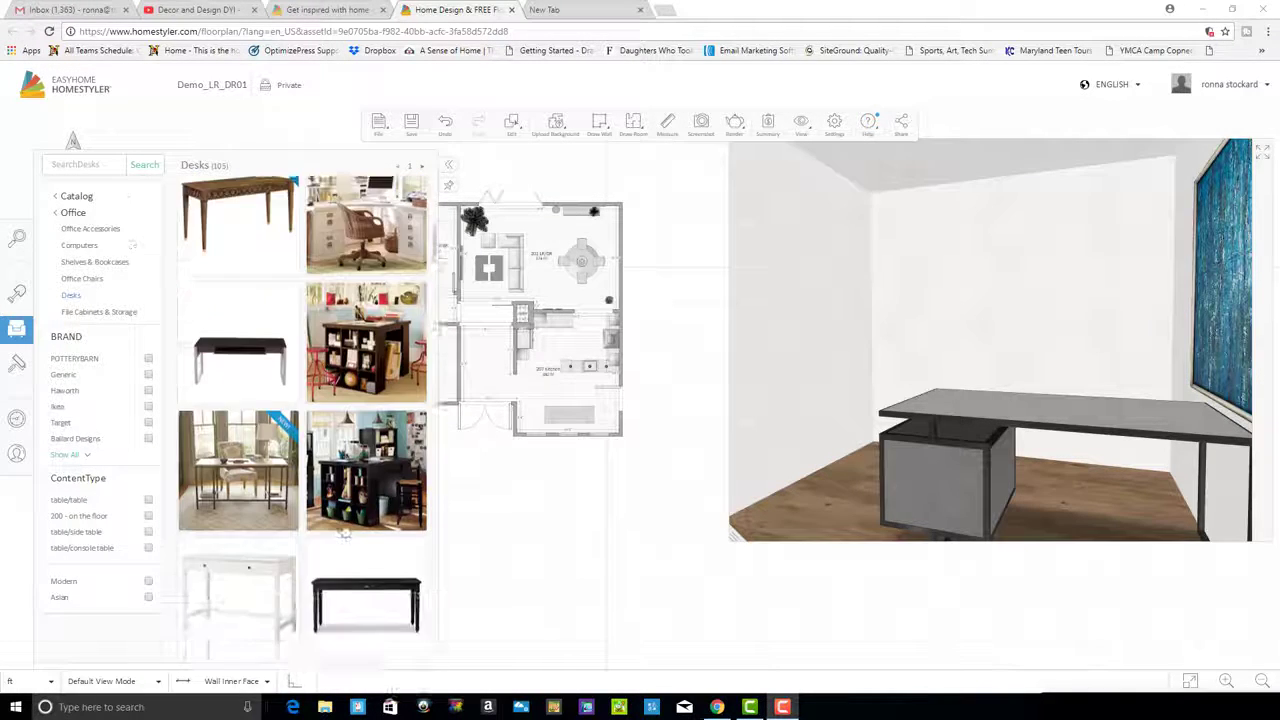
scroll(343, 534, "down", 2)
scroll(343, 534, "up", 5)
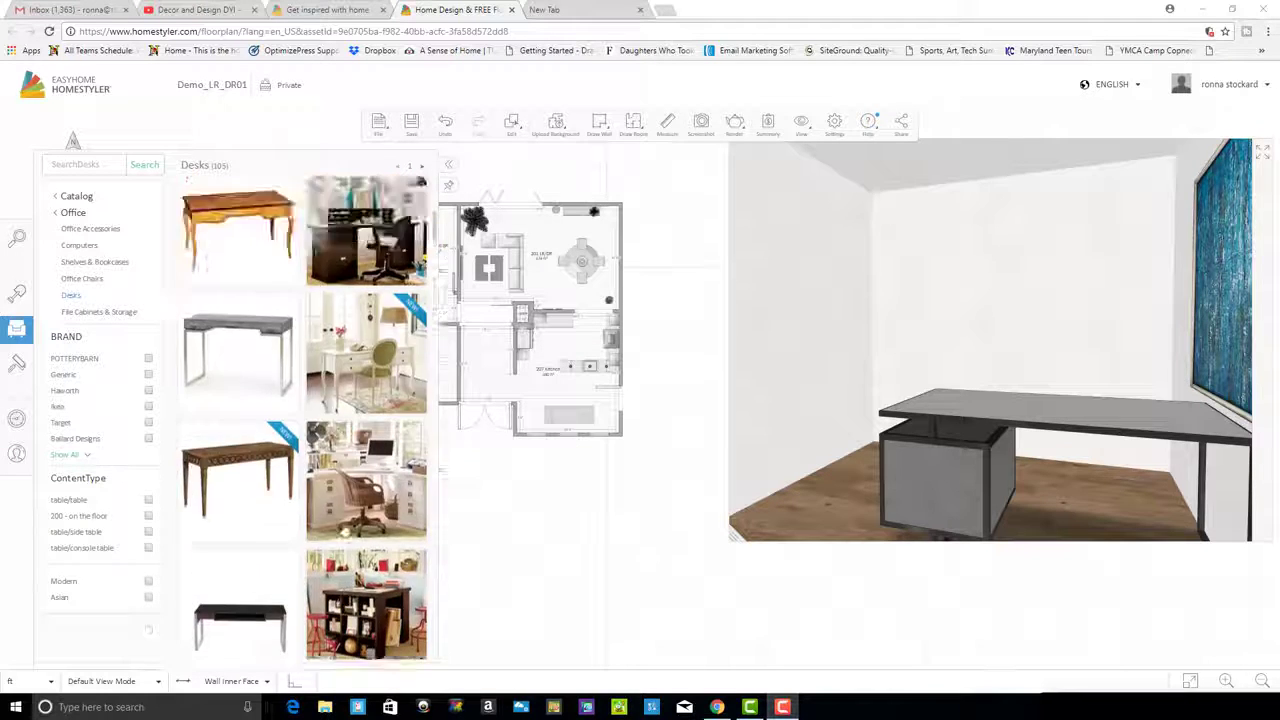
scroll(289, 314, "up", 5)
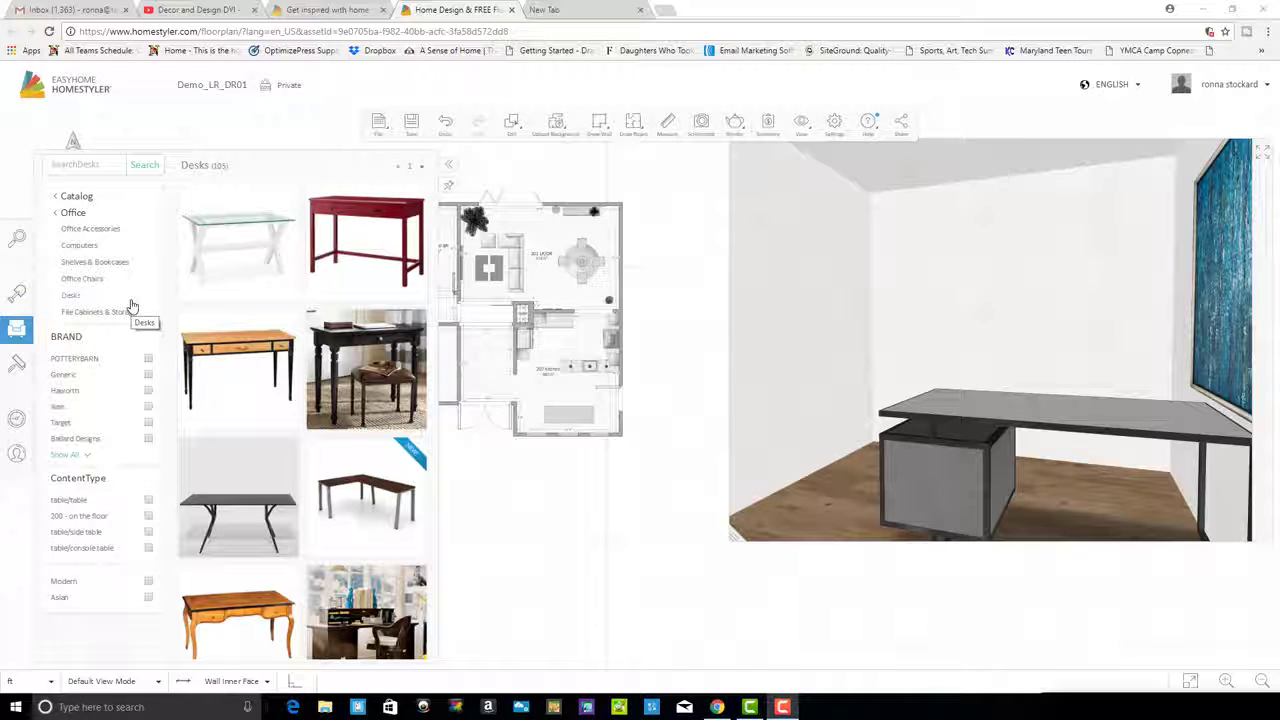
left_click(71, 166)
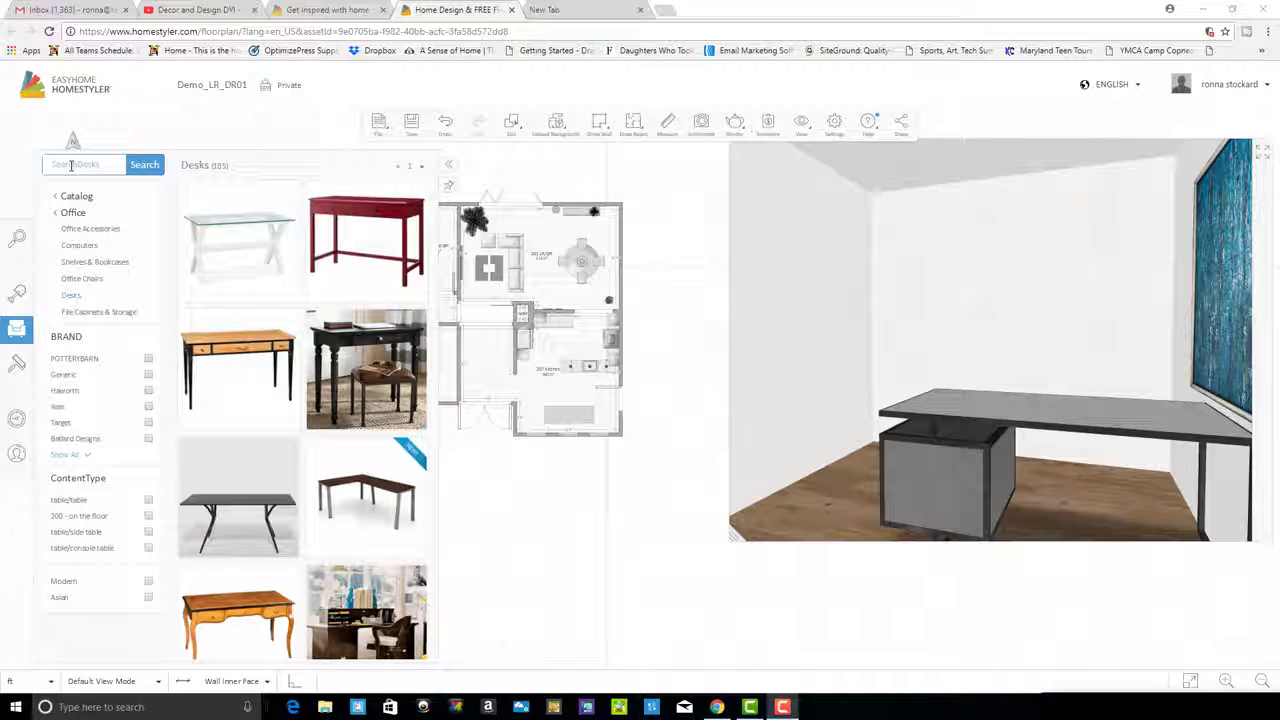
Look through the Office catalog's Shelves & Bookcases category and search it for "wavy up"
left_click(97, 264)
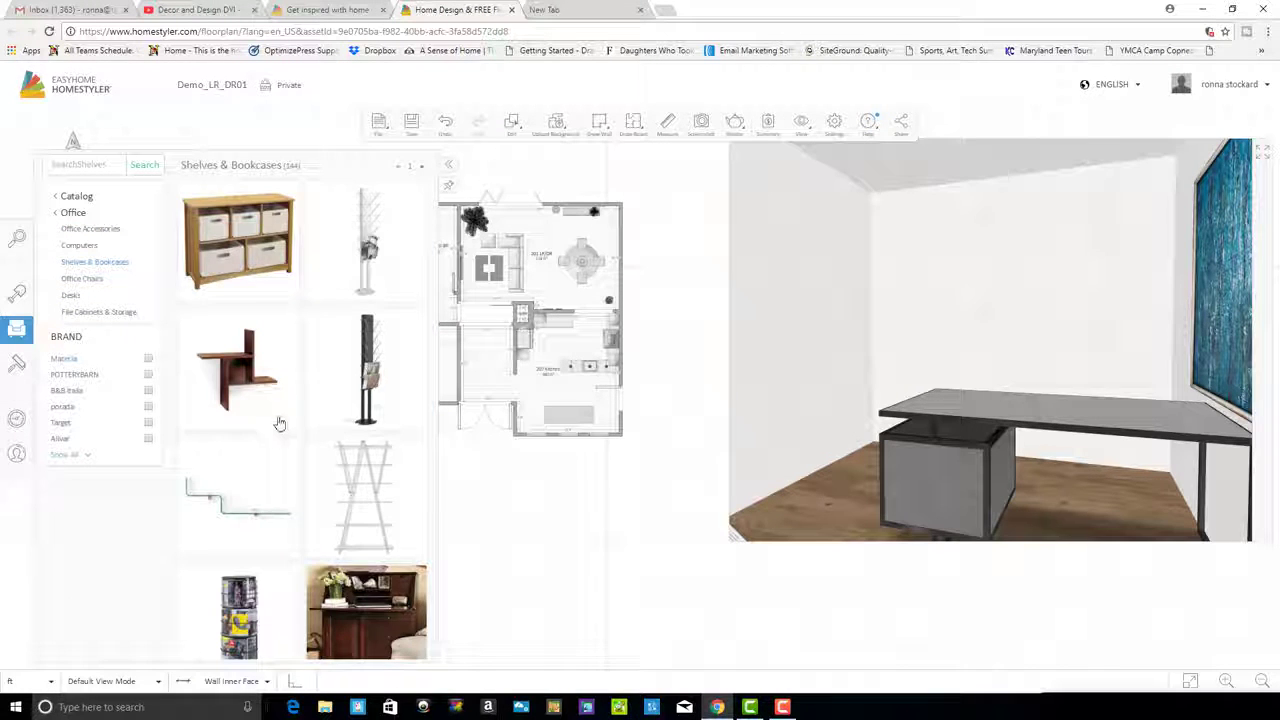
scroll(280, 424, "down", 3)
scroll(315, 543, "up", 2)
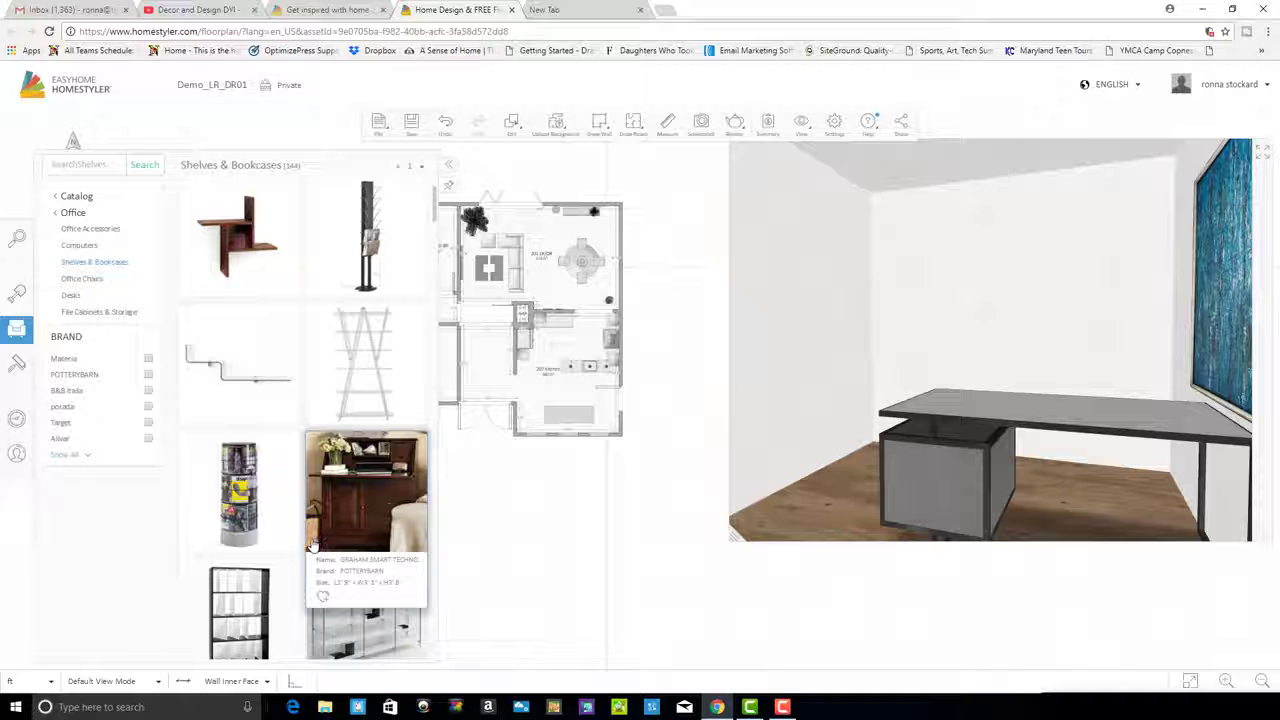
scroll(300, 543, "down", 8)
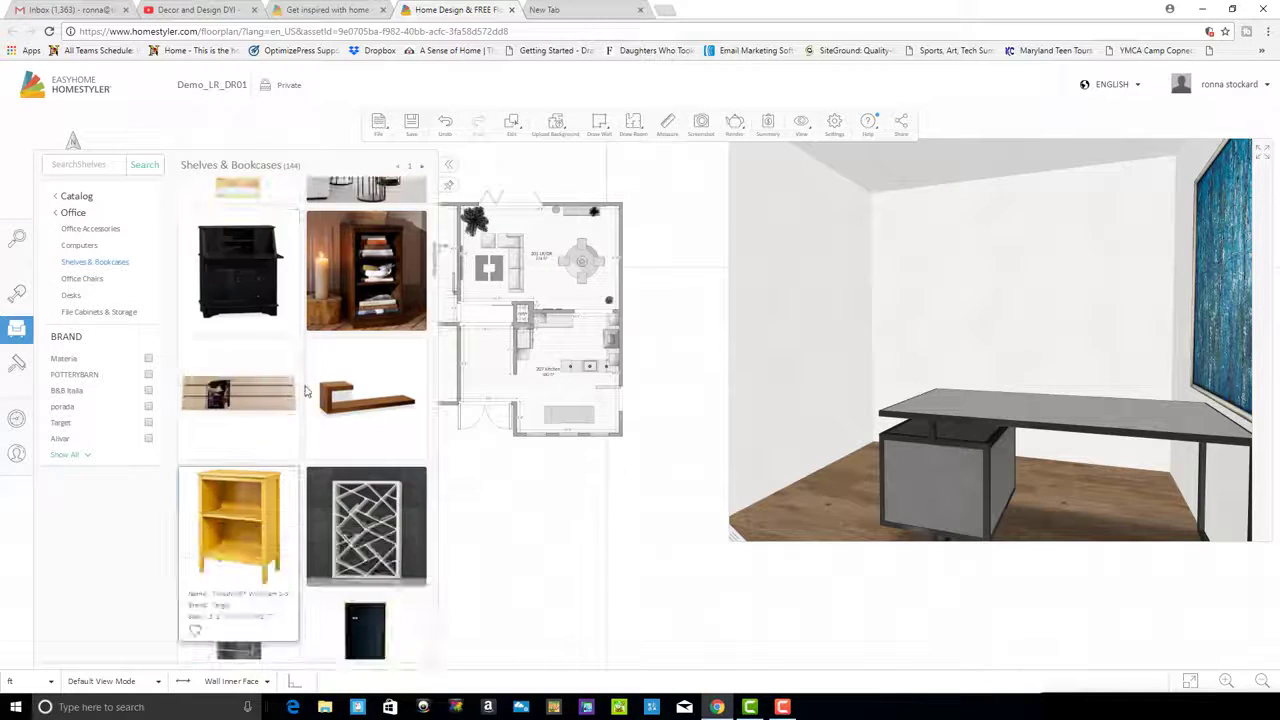
scroll(312, 428, "down", 3)
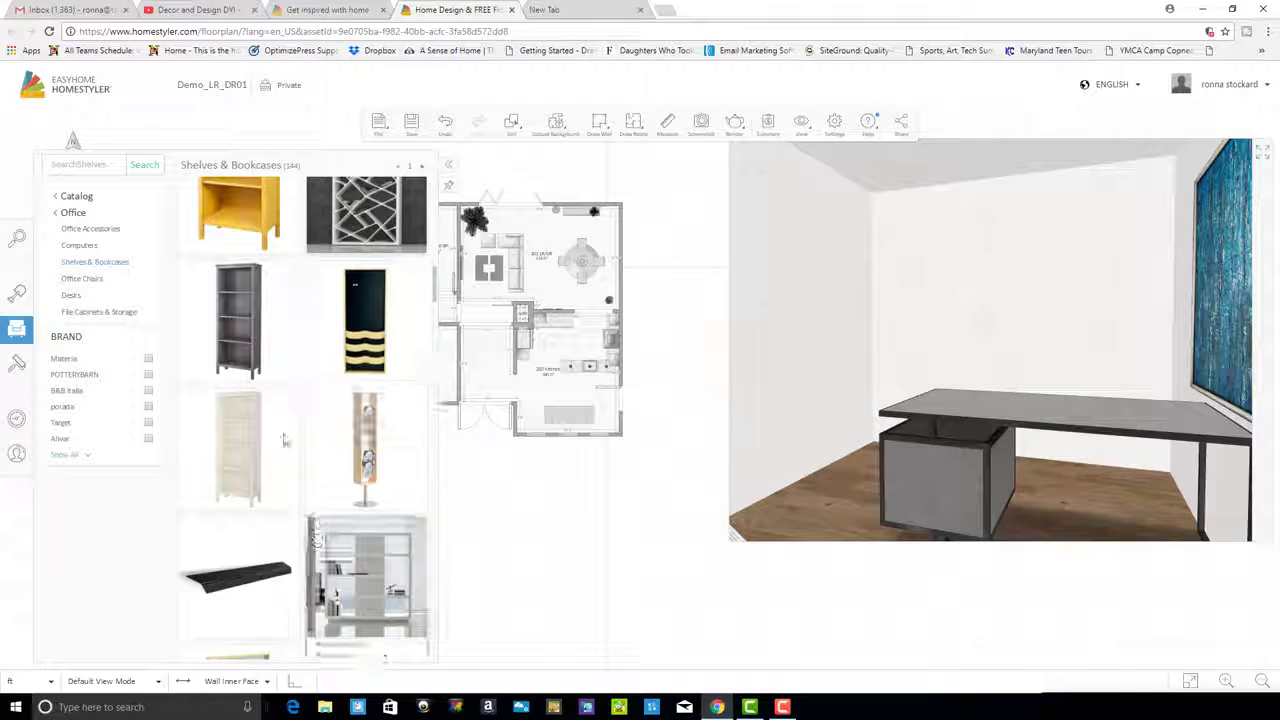
scroll(286, 437, "down", 5)
left_click(57, 167)
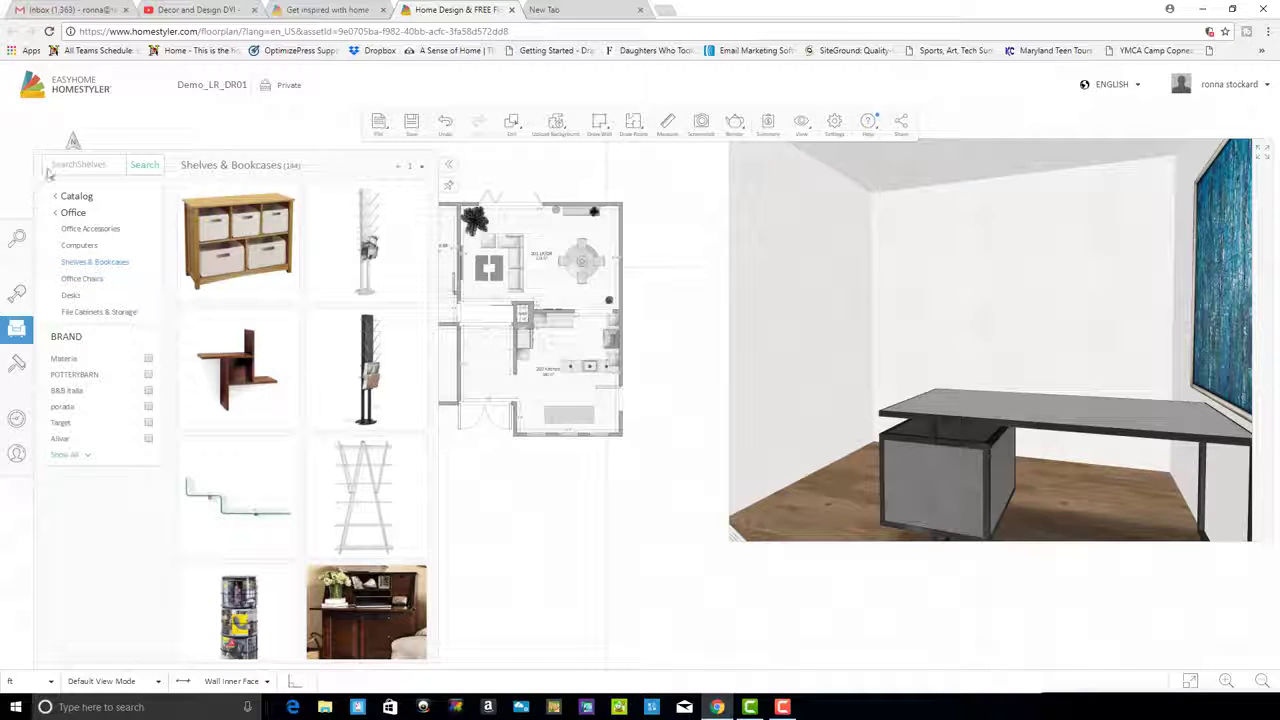
left_click(60, 167)
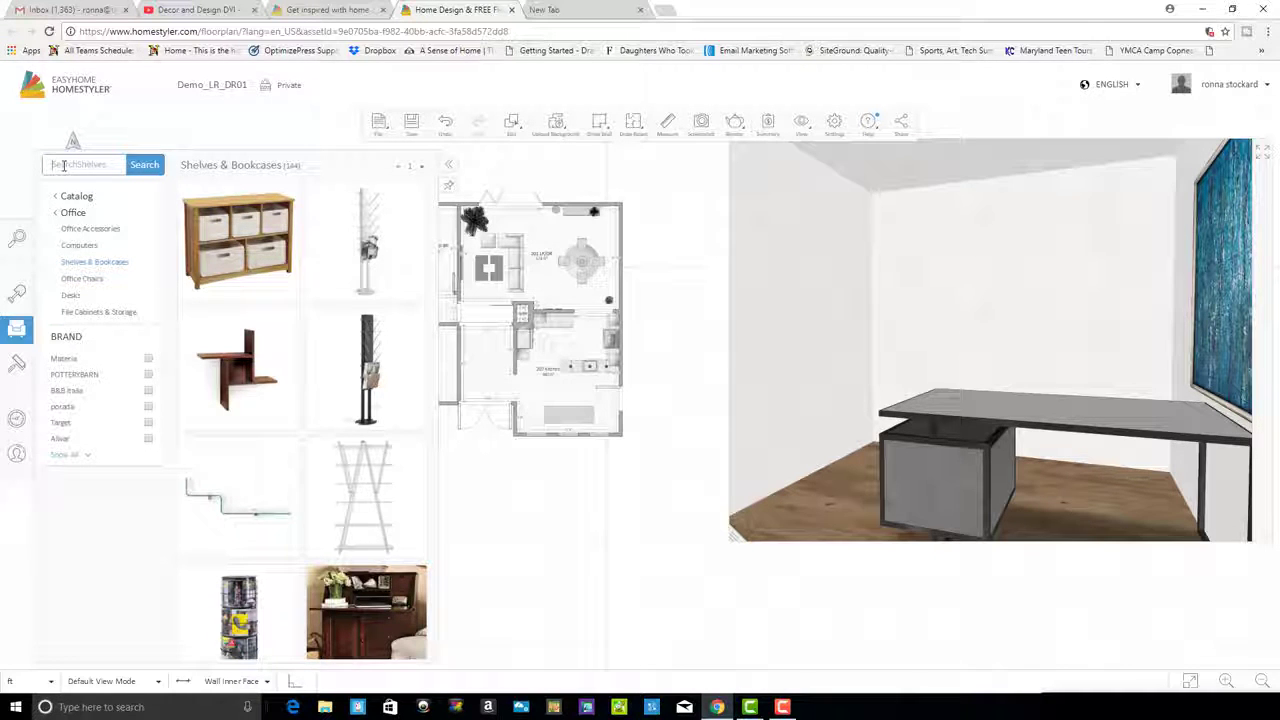
type("wa")
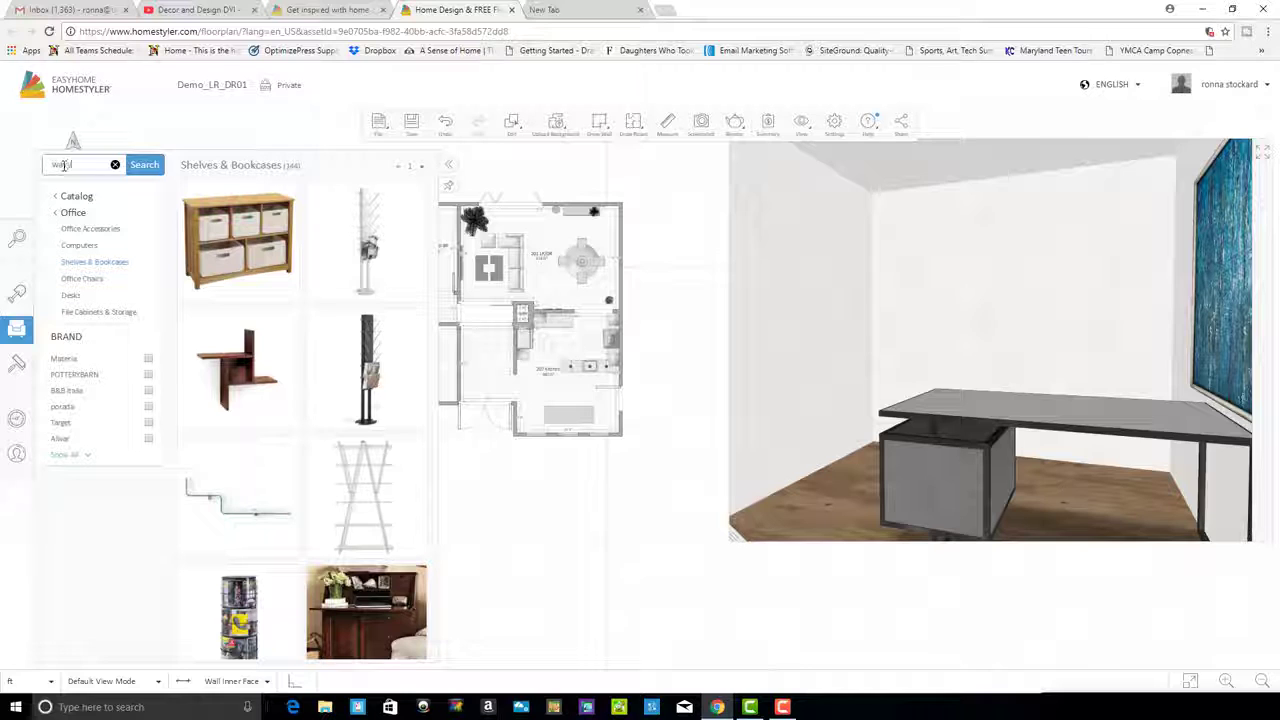
type("ll up")
left_click(146, 166)
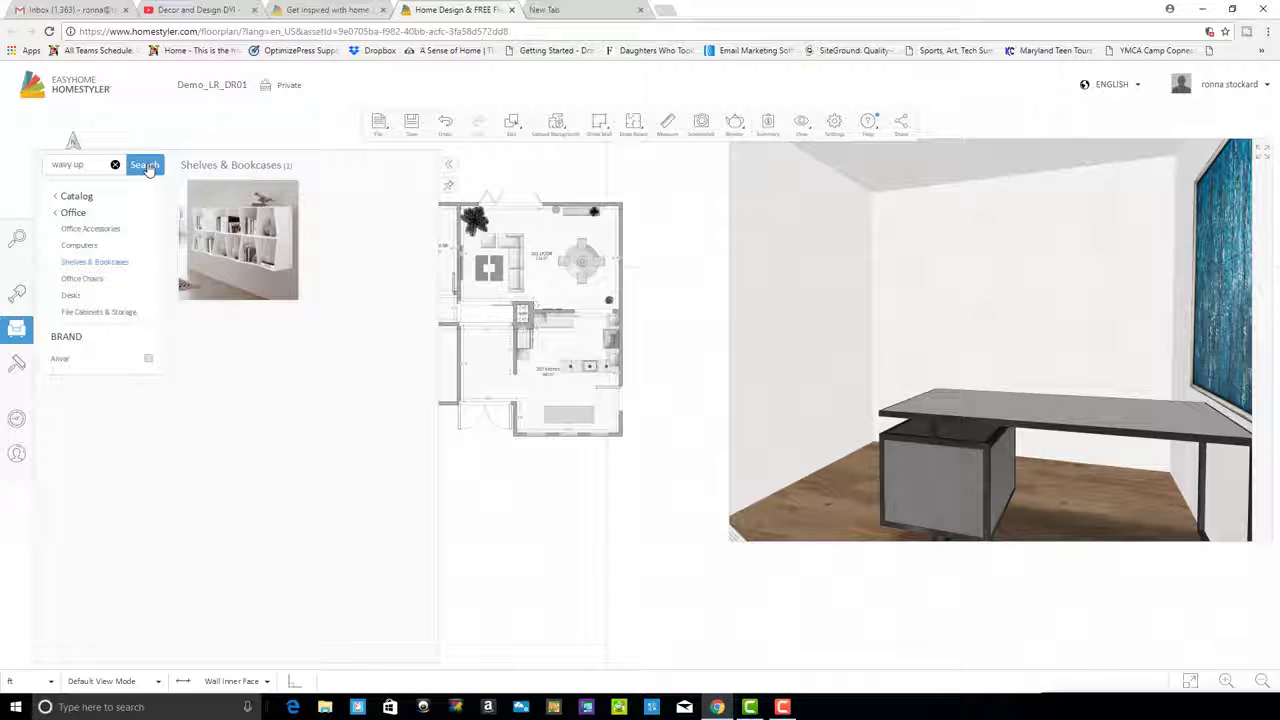
Place the white wall-mounted bookshelf in 206 BR on the wall opposite the blue painting
left_click(223, 245)
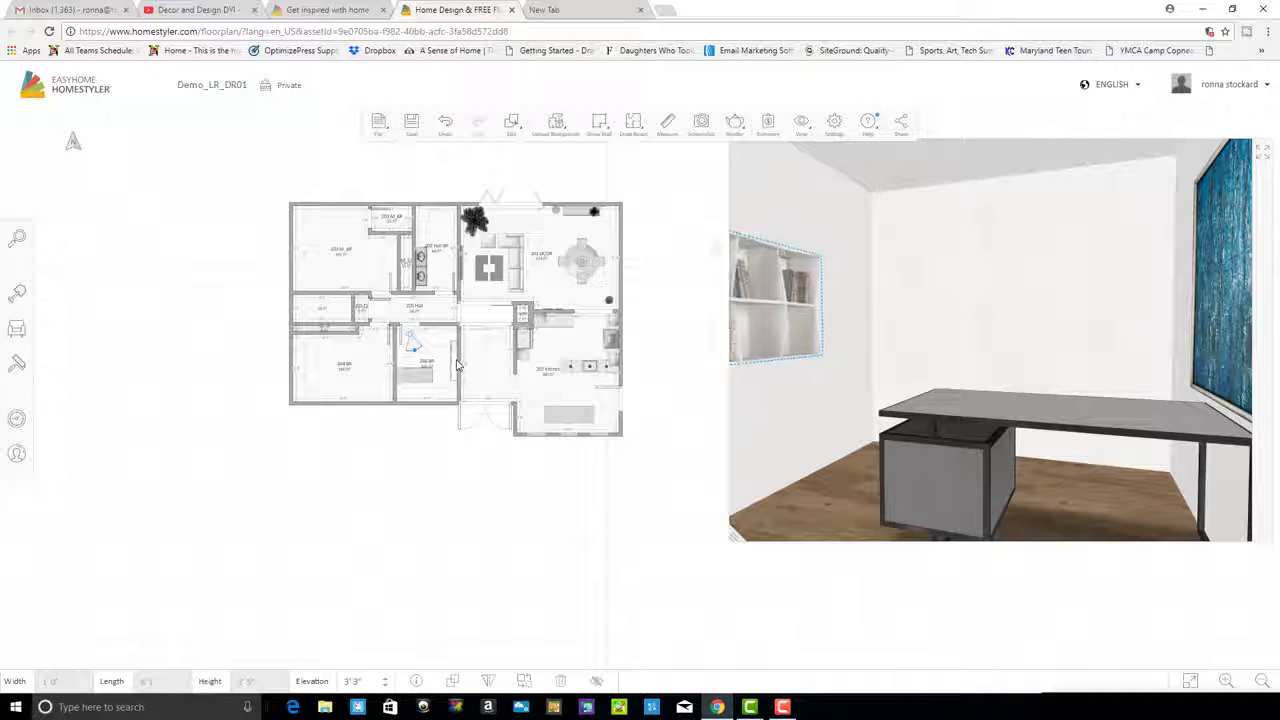
left_click(456, 363)
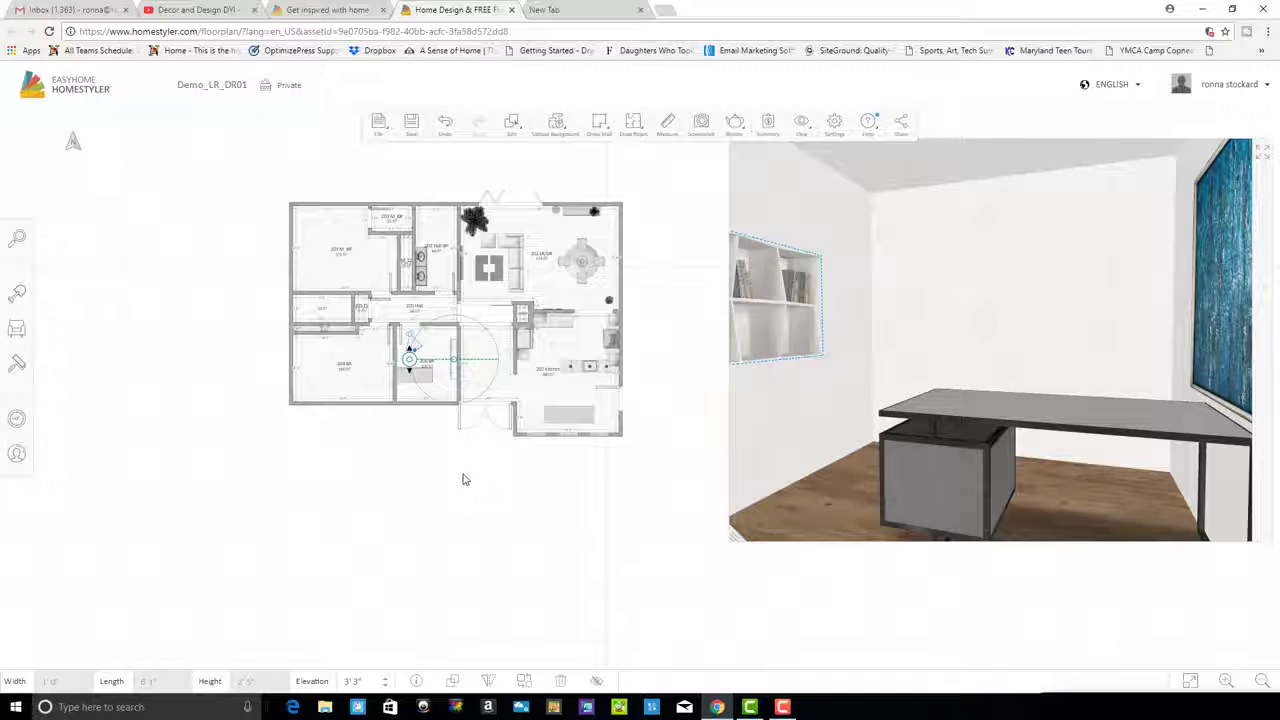
left_click(463, 472)
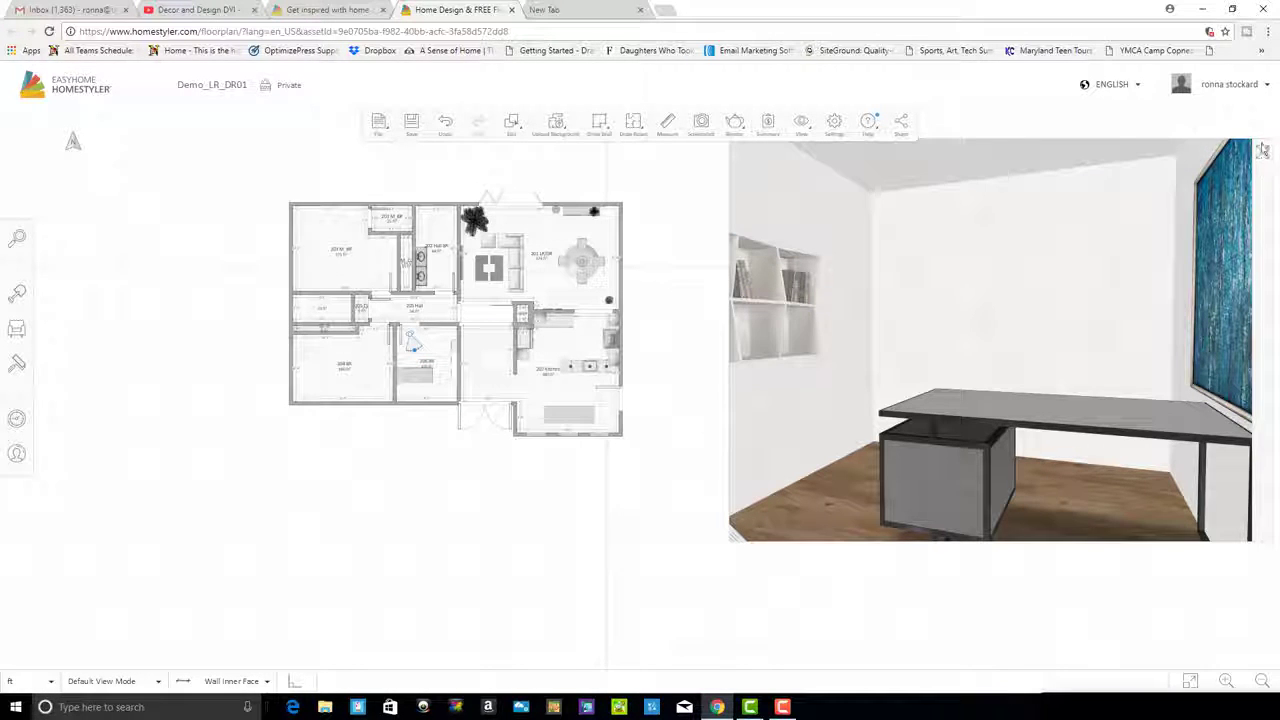
Inspect the bookshelf, desk and painting in the full-size 3D view, return to the floor plan, and reframe the preview camera on the room
left_click(1262, 153)
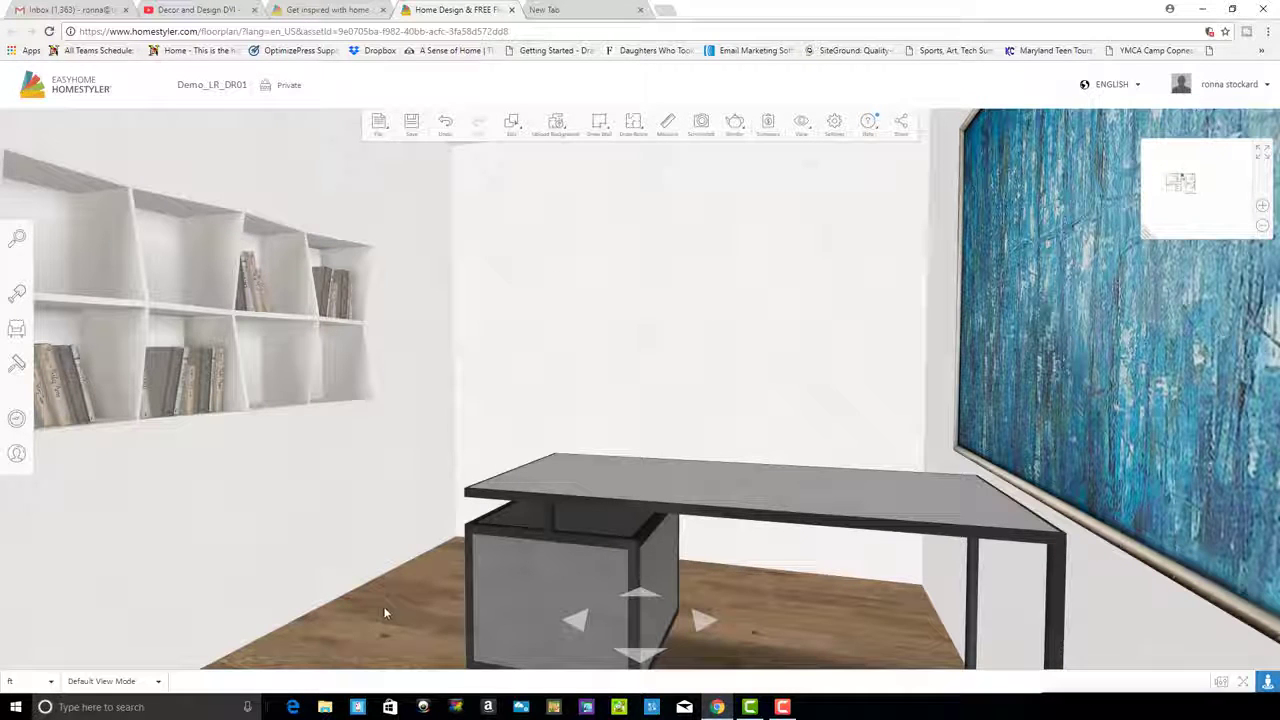
left_click_drag(384, 608, 537, 524)
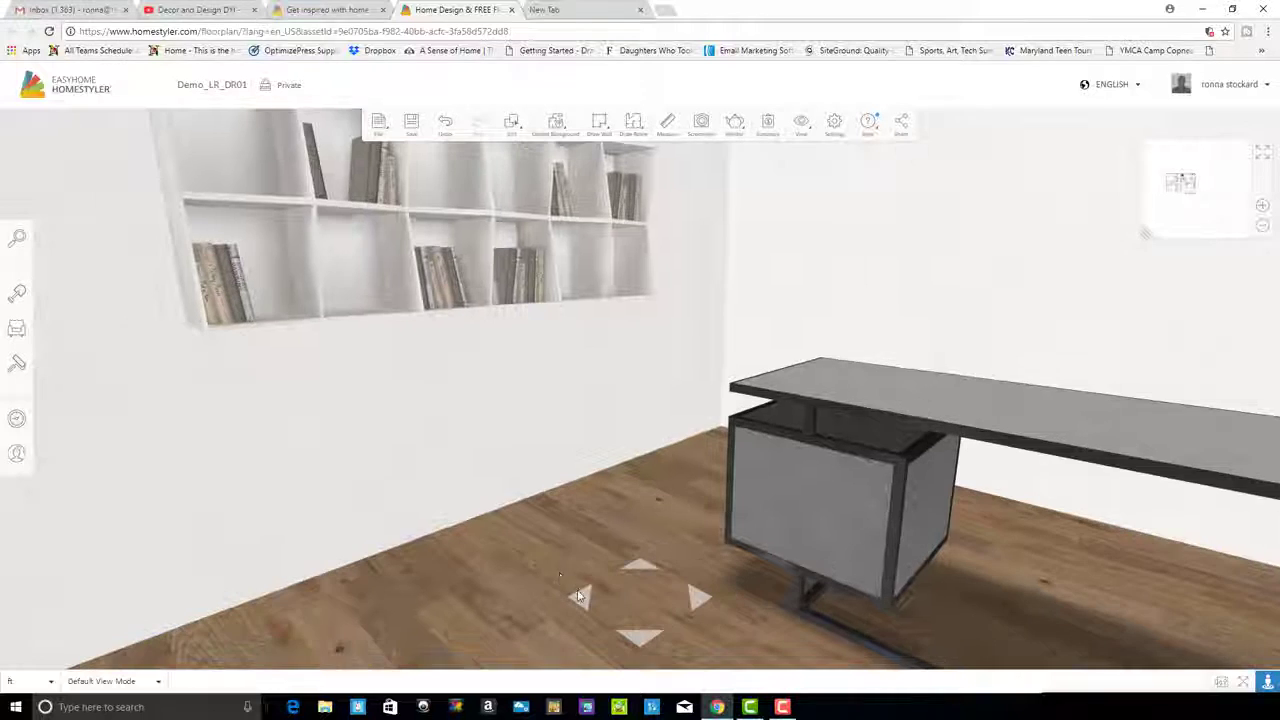
left_click_drag(578, 591, 434, 586)
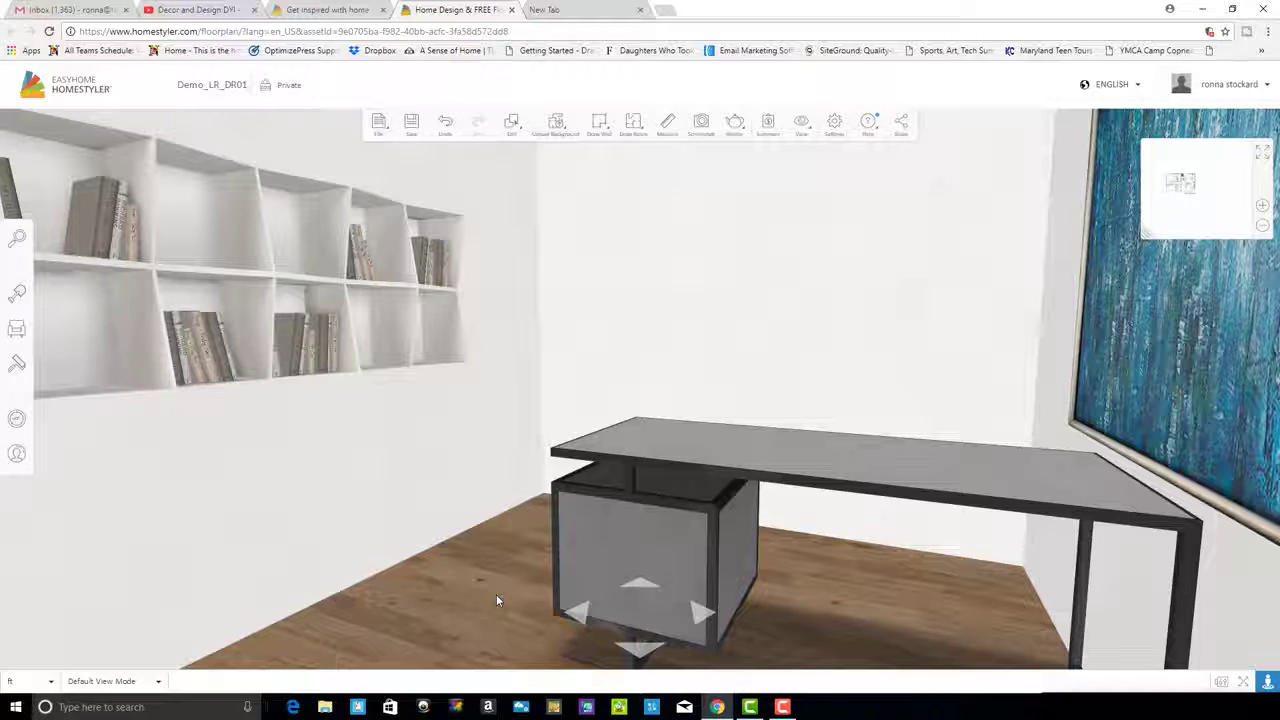
scroll(496, 595, "down", 4)
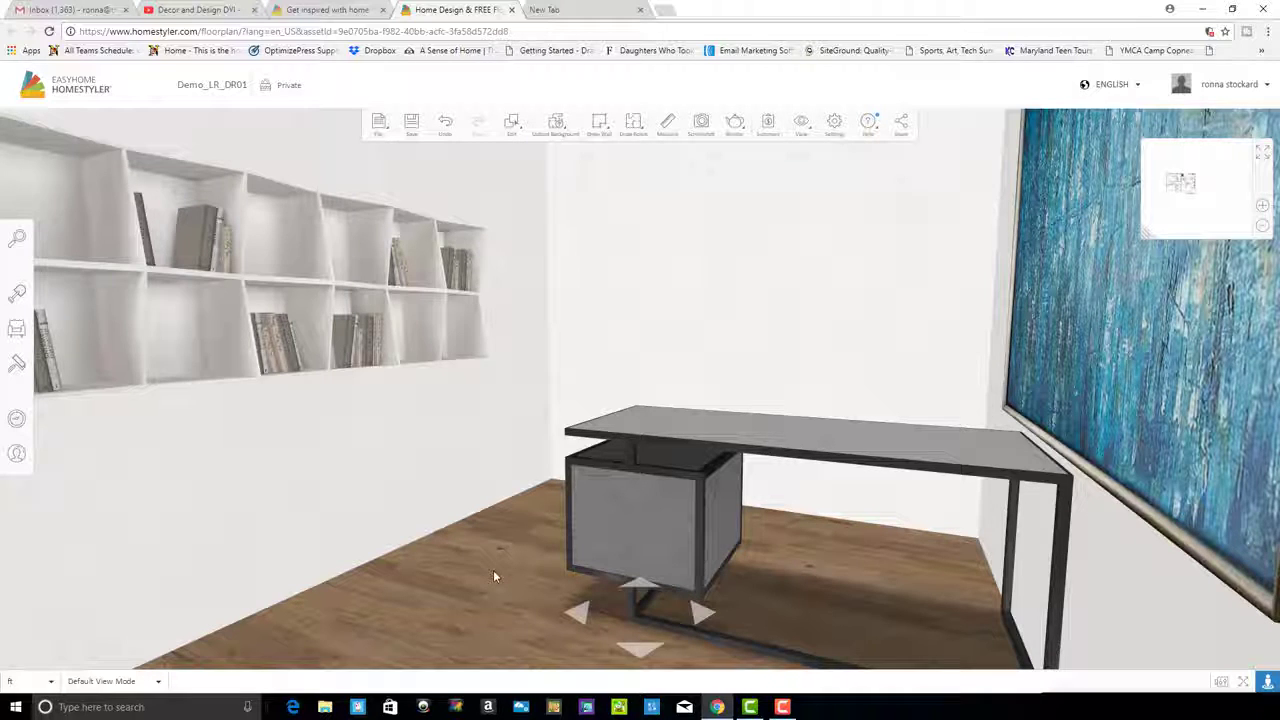
left_click(1263, 155)
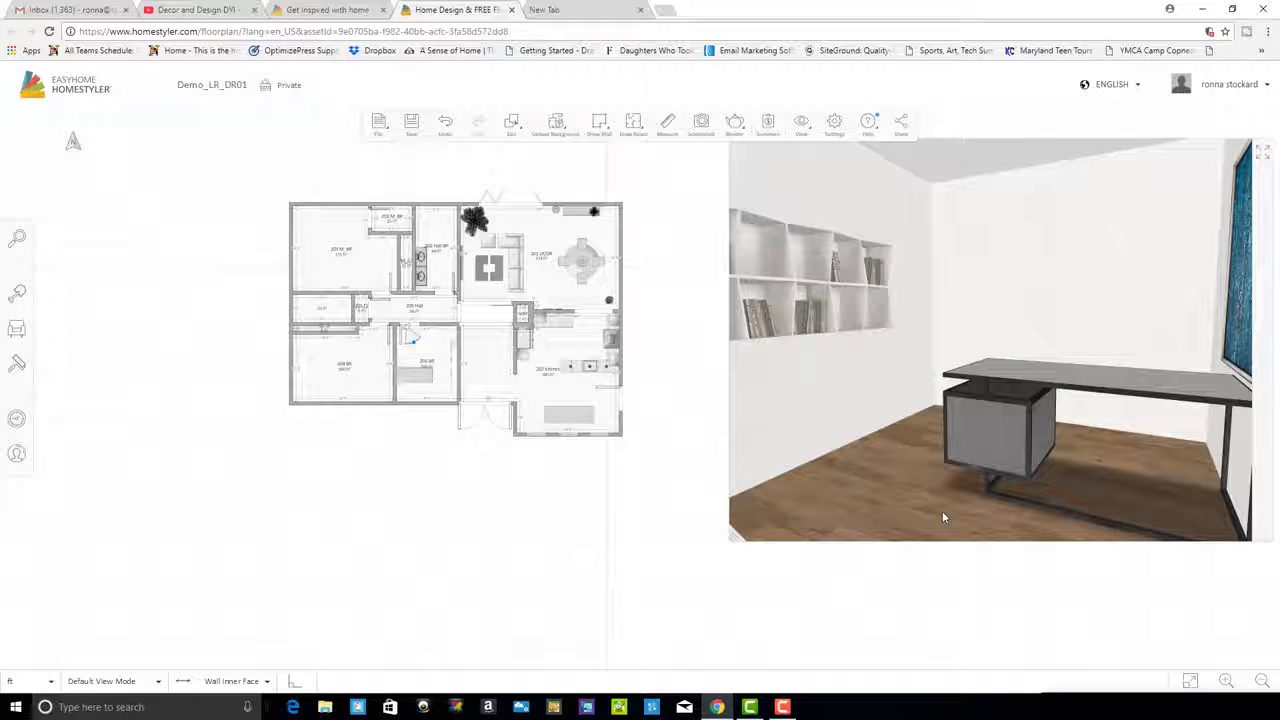
left_click_drag(997, 329, 971, 360)
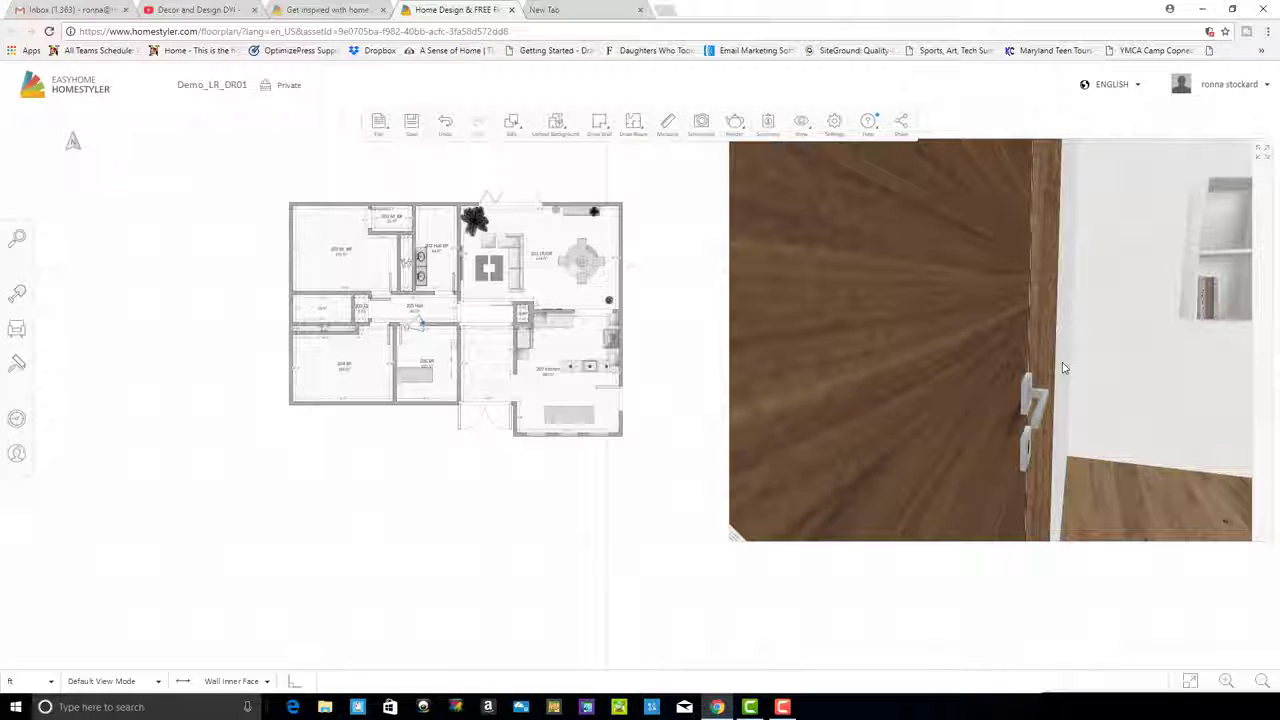
left_click_drag(1063, 353, 961, 376)
Browse the Windows category of the Building catalog for a window suited to 206 BR
left_click(68, 334)
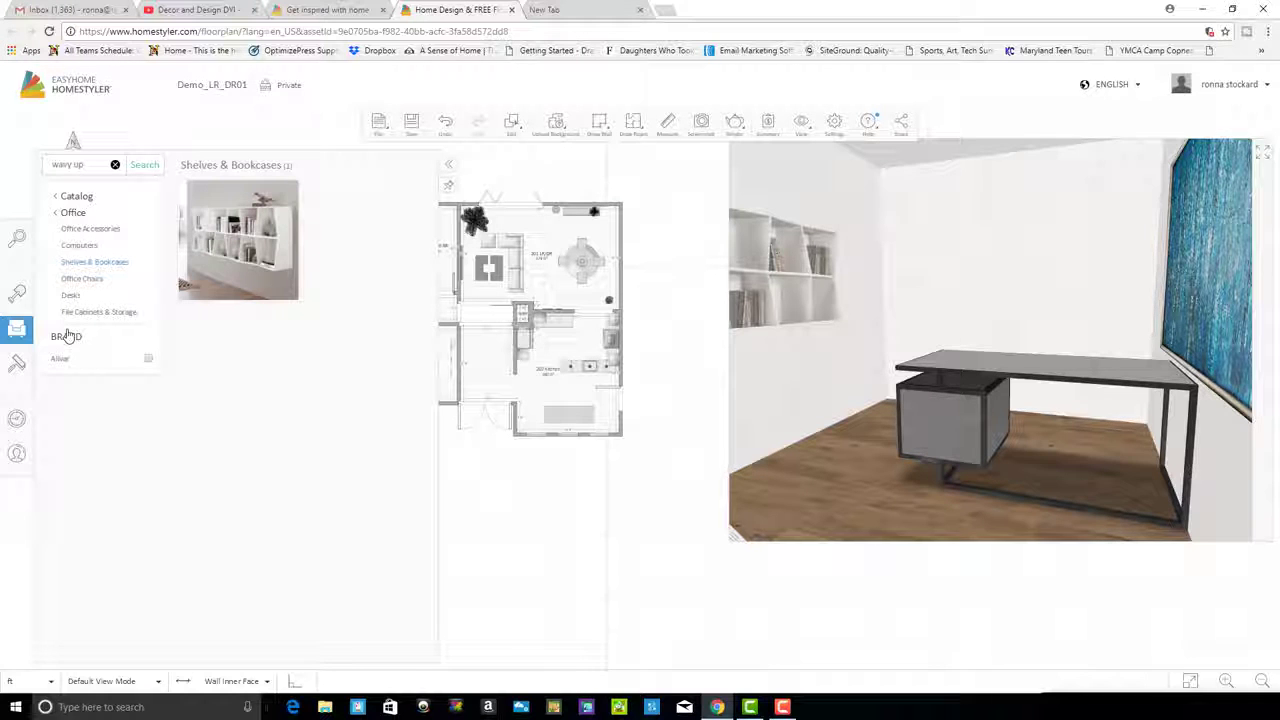
left_click(17, 297)
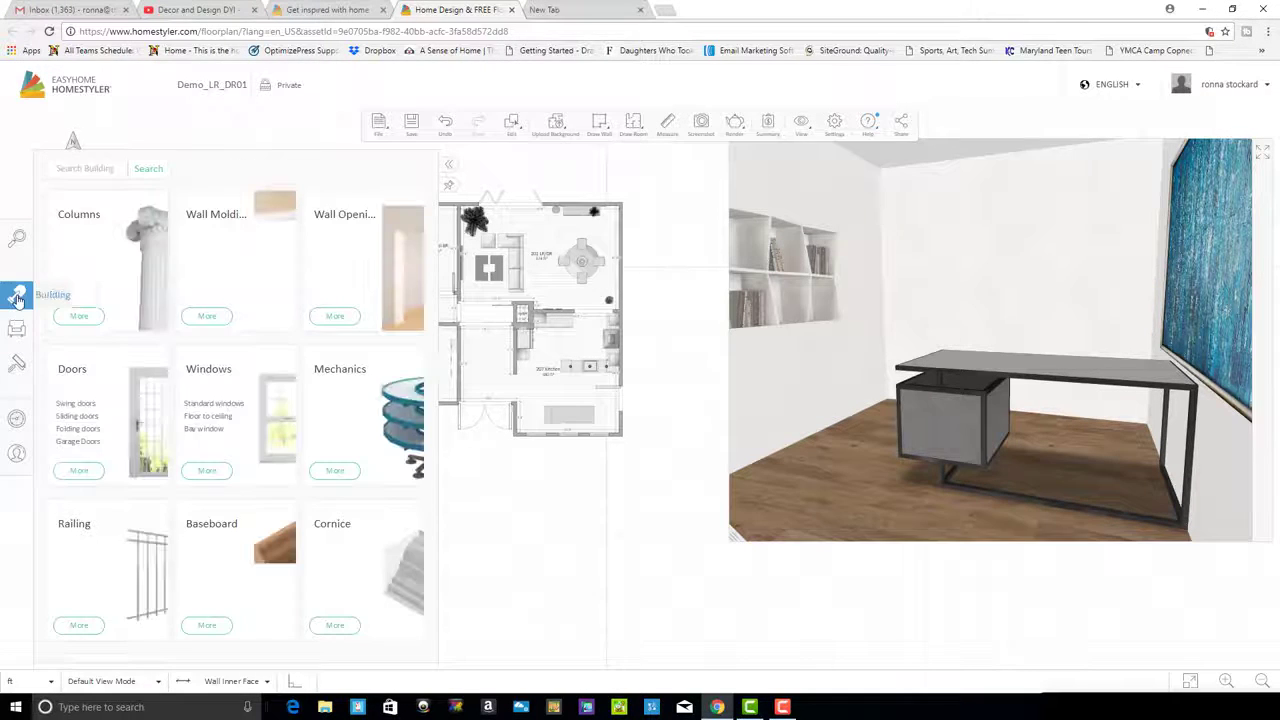
left_click(216, 473)
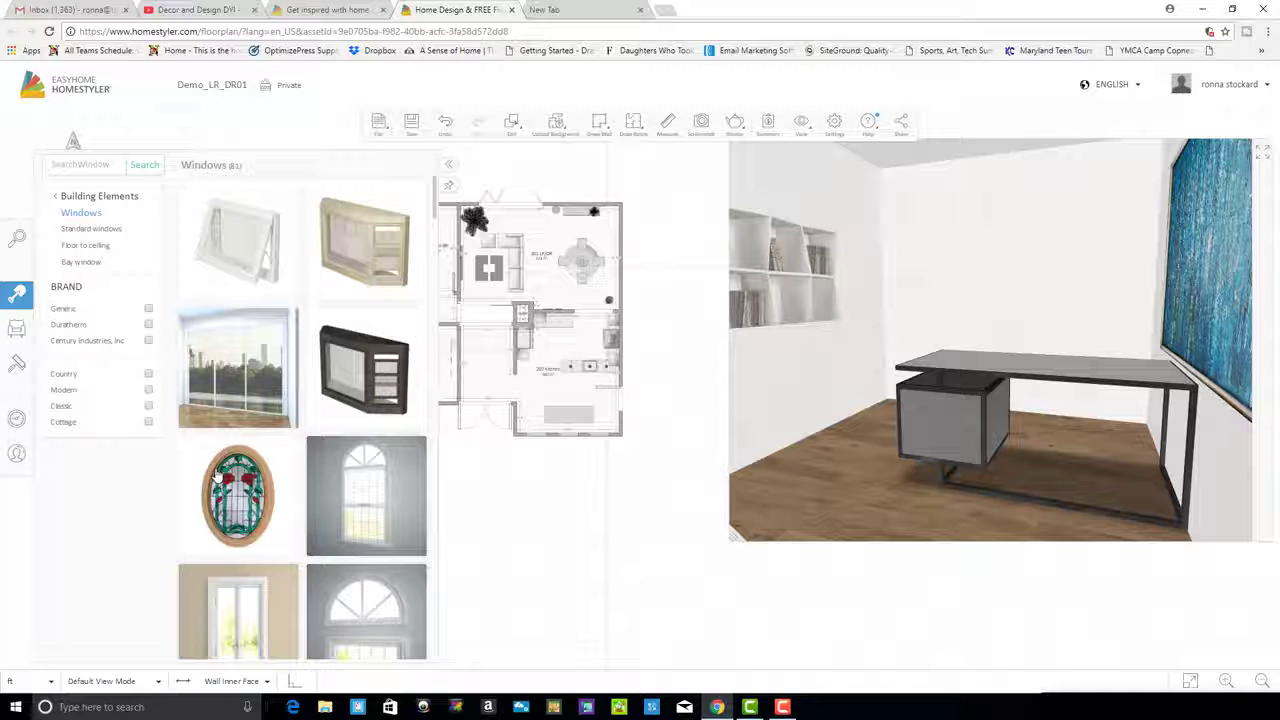
scroll(325, 540, "down", 4)
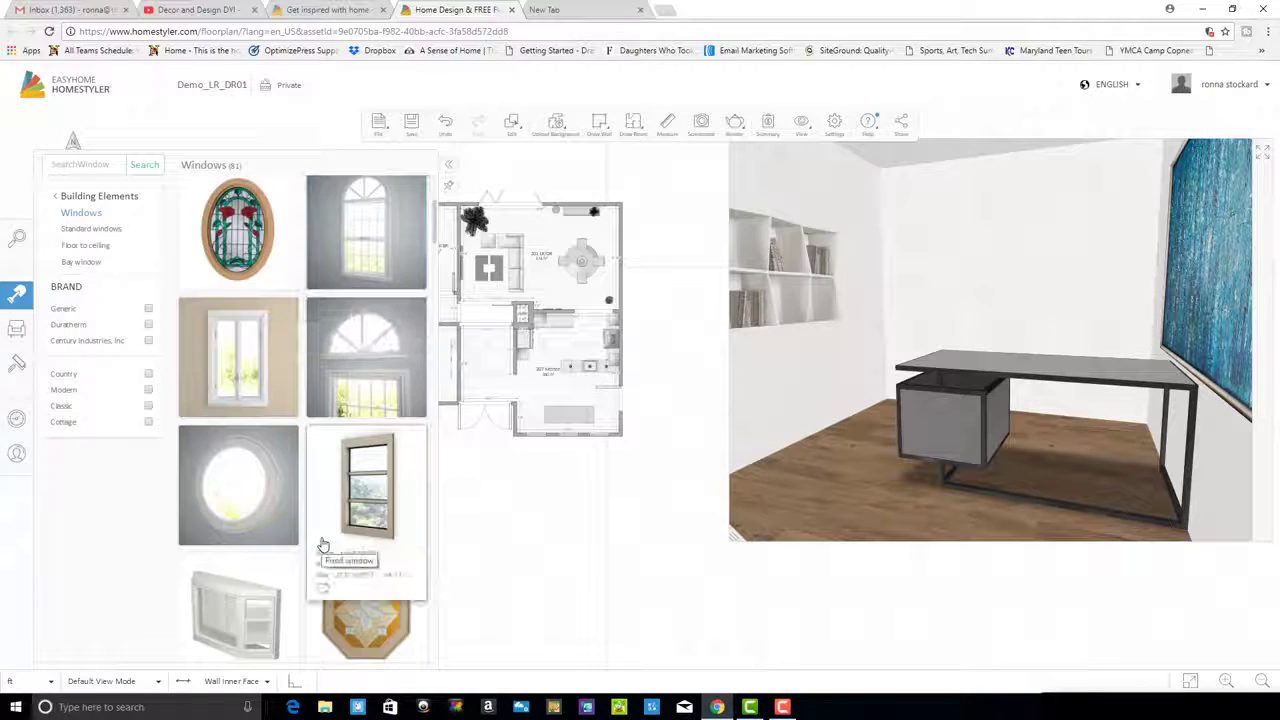
scroll(322, 545, "down", 3)
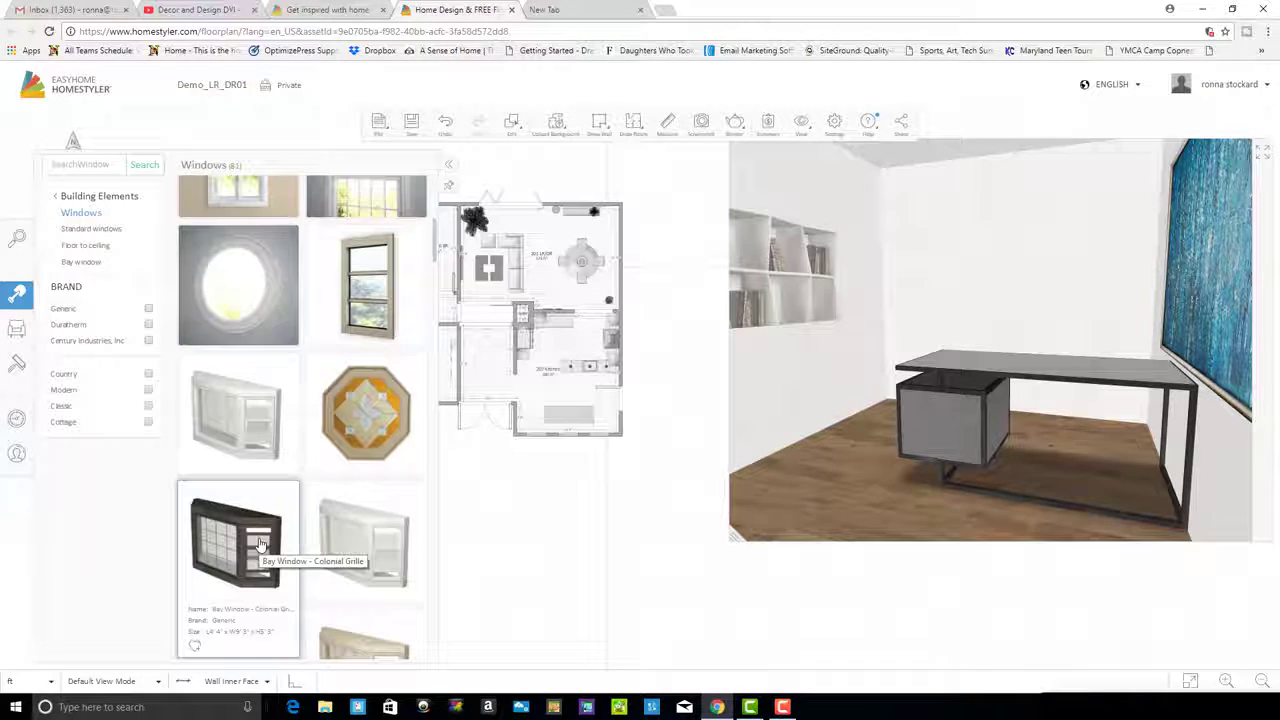
scroll(260, 545, "down", 5)
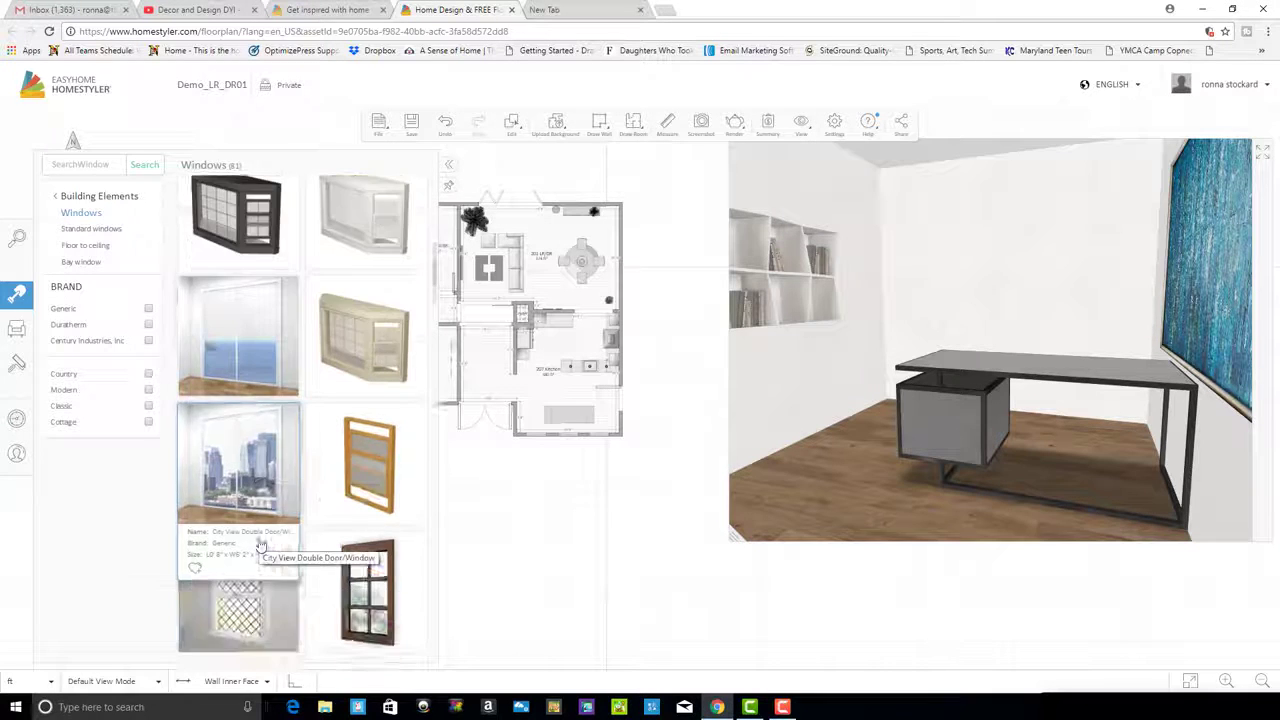
scroll(260, 545, "down", 7)
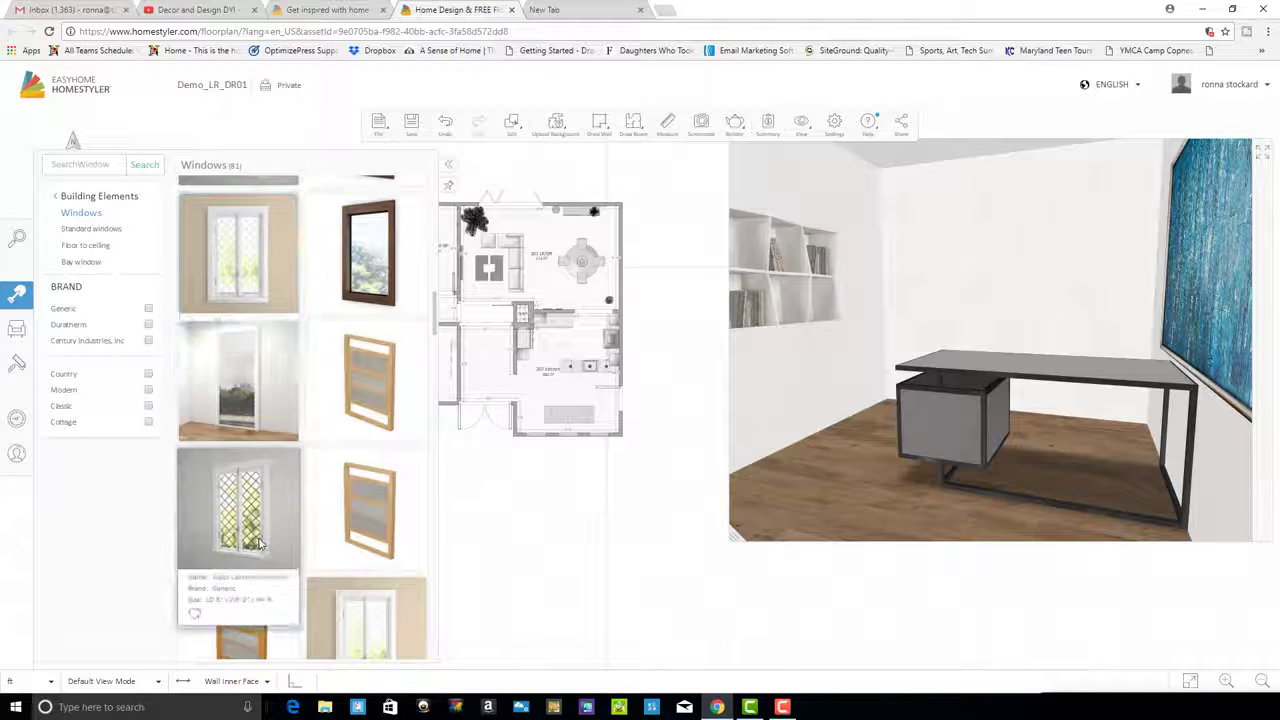
scroll(260, 545, "down", 6)
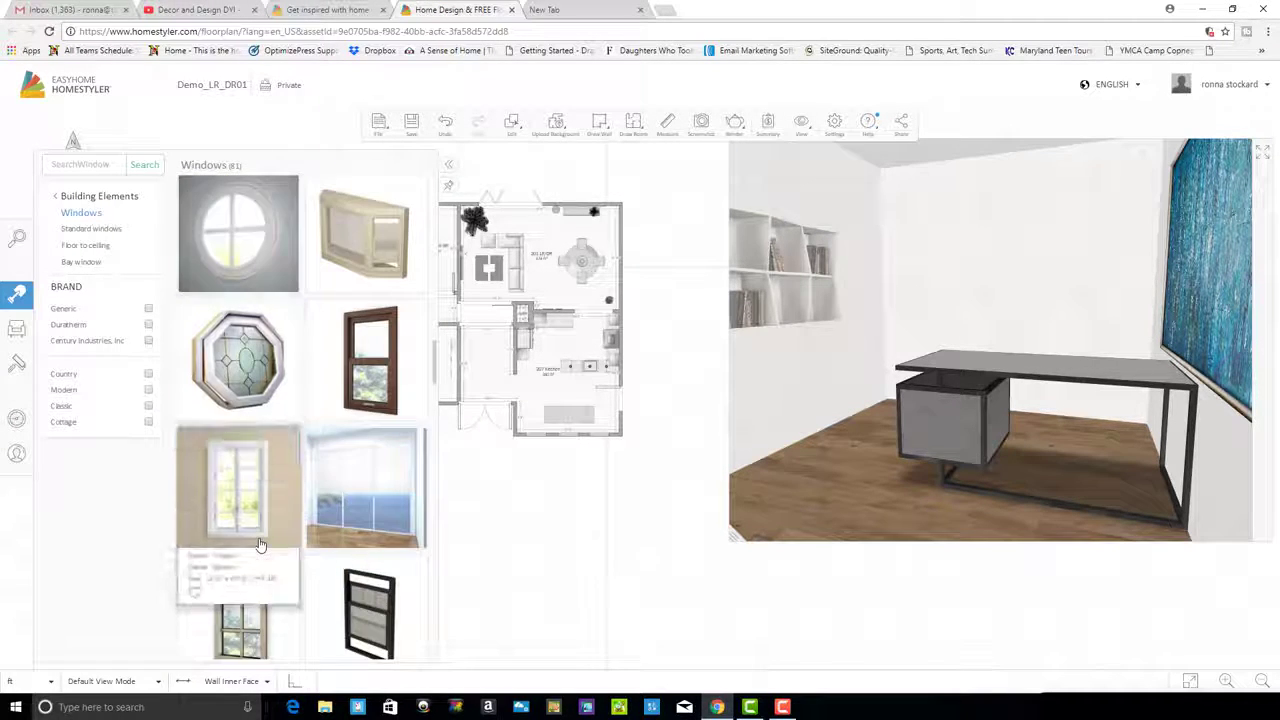
scroll(260, 545, "down", 5)
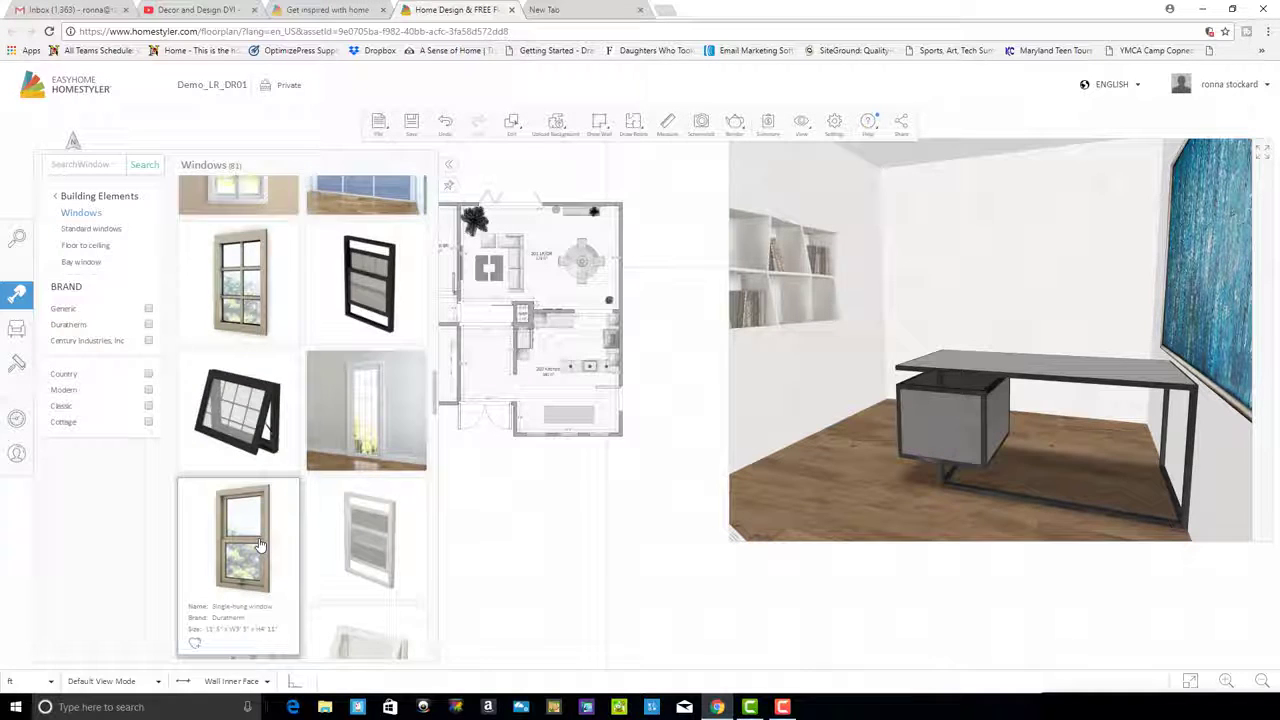
scroll(260, 545, "down", 2)
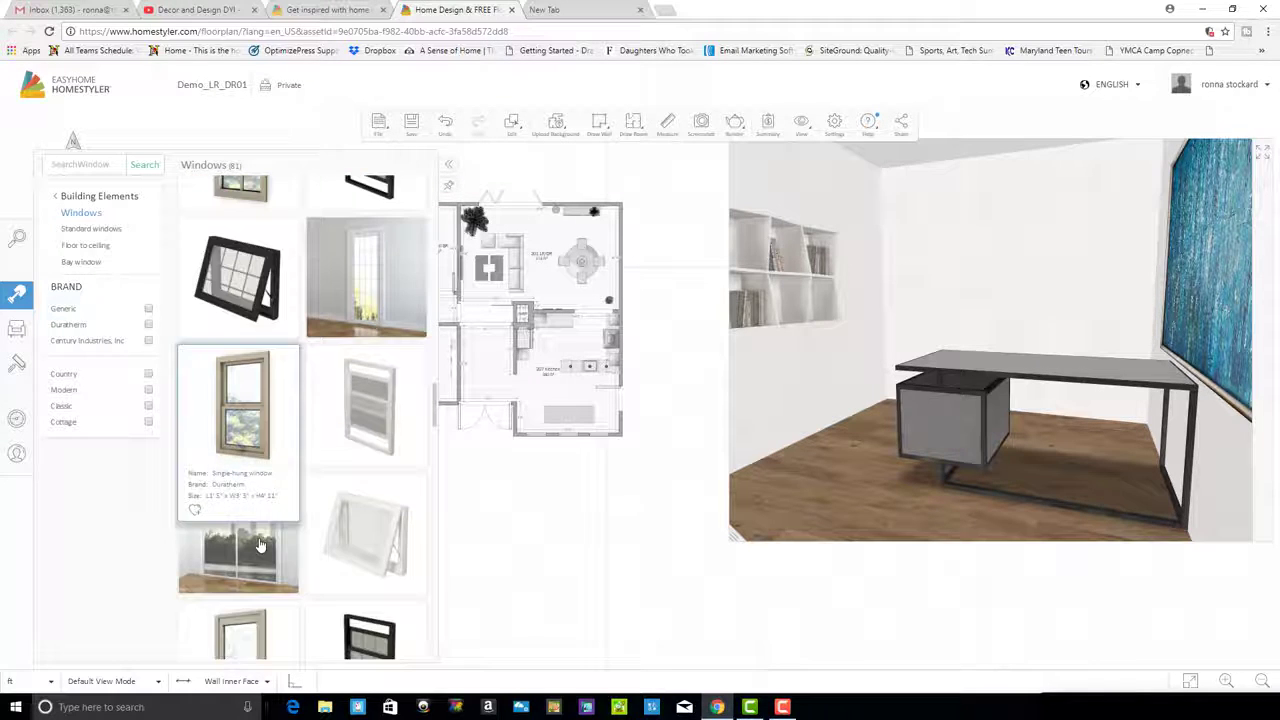
Place the white sash window in 206 BR's exterior wall behind the desk, about 2' 11" and 3' 2" from the side walls
left_click(367, 400)
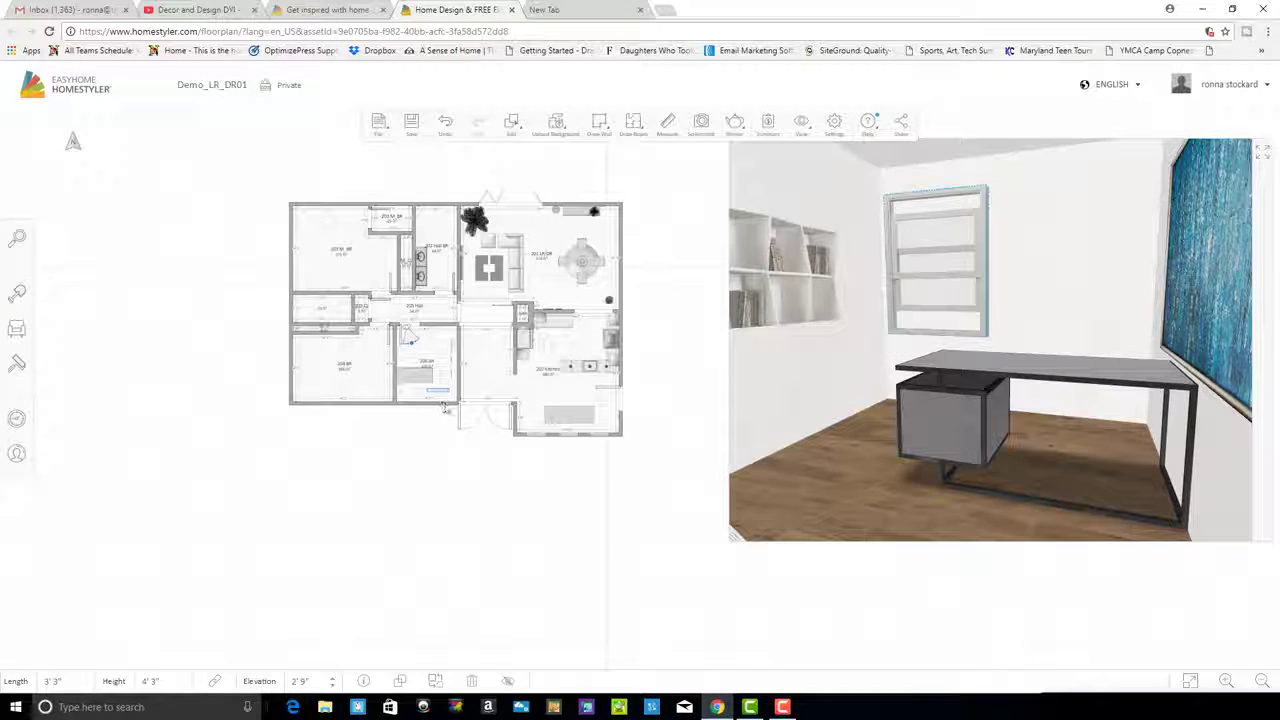
left_click(421, 410)
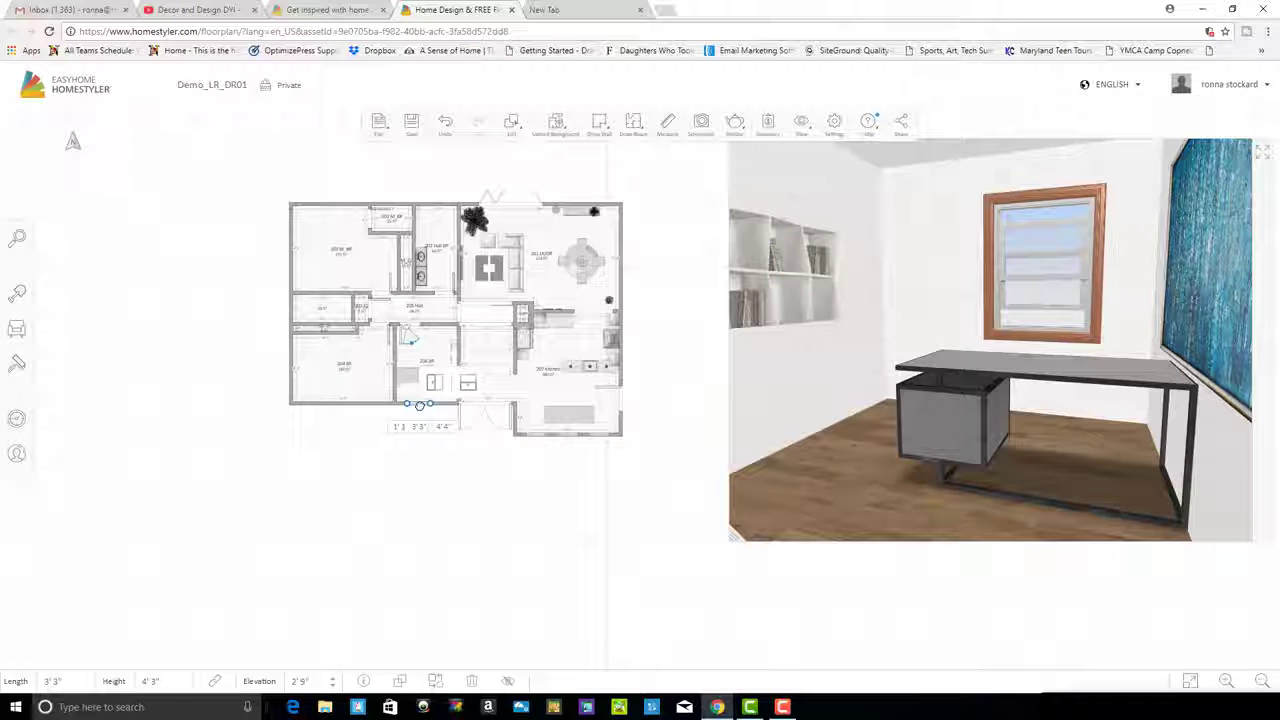
left_click_drag(418, 405, 422, 403)
left_click(422, 403)
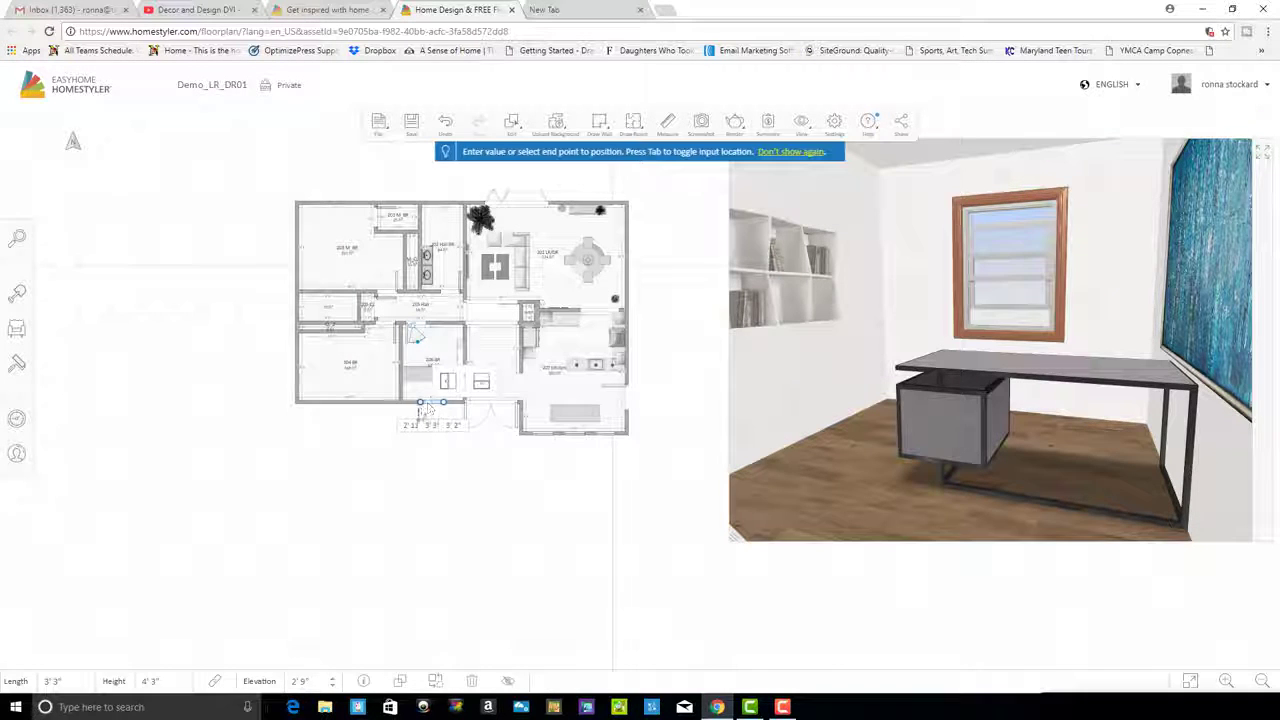
left_click(412, 488)
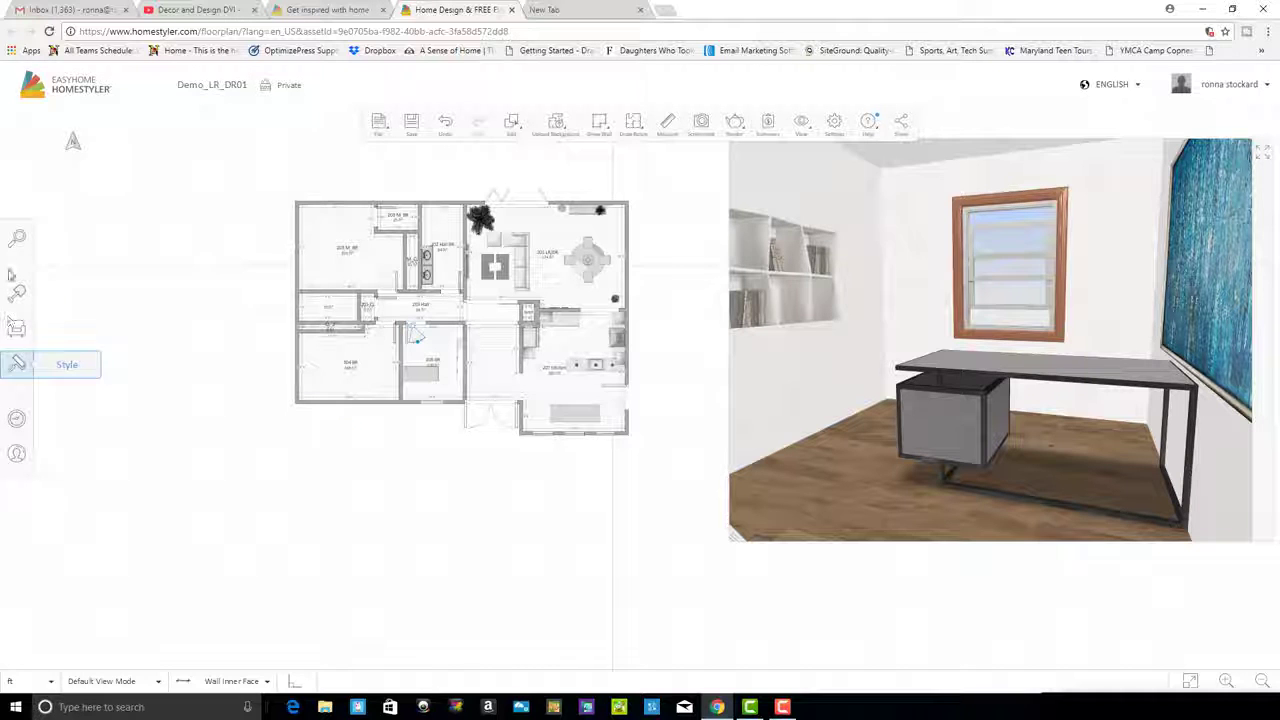
Search the furniture catalog for "blinds" and place the darkest blinds in 206 BR just inside the window
left_click(16, 328)
left_click(74, 167)
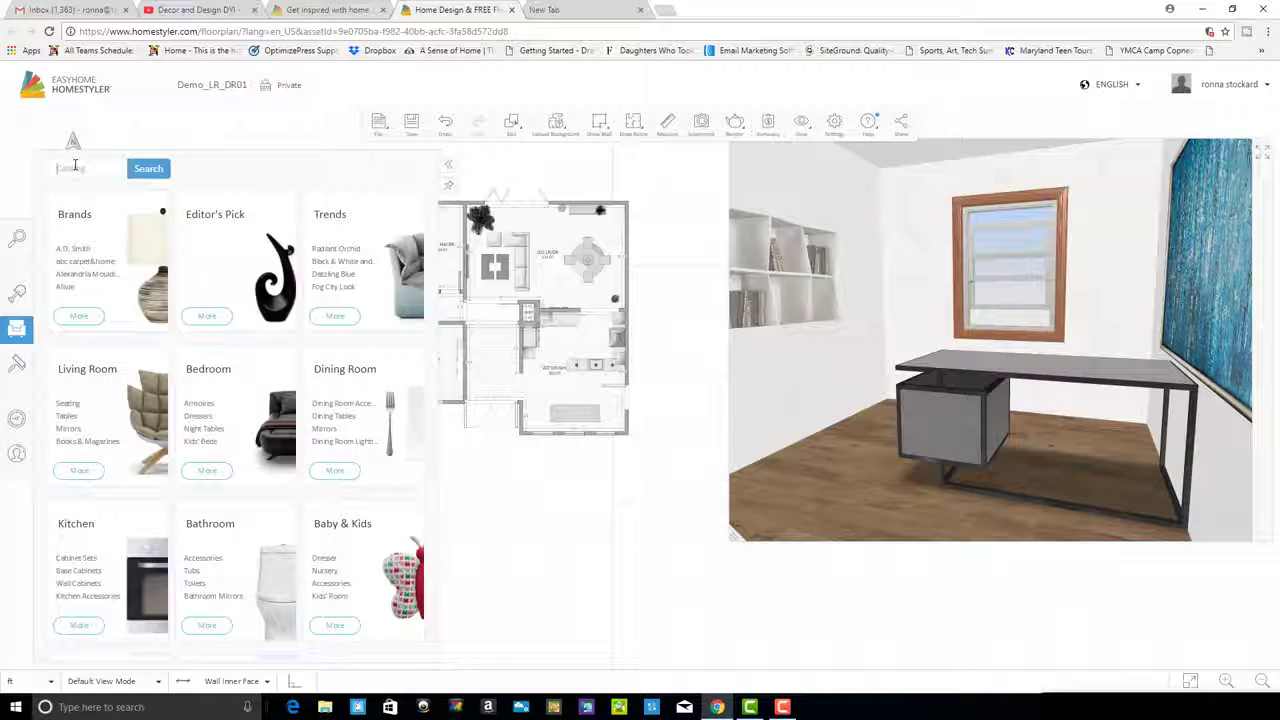
type("fe")
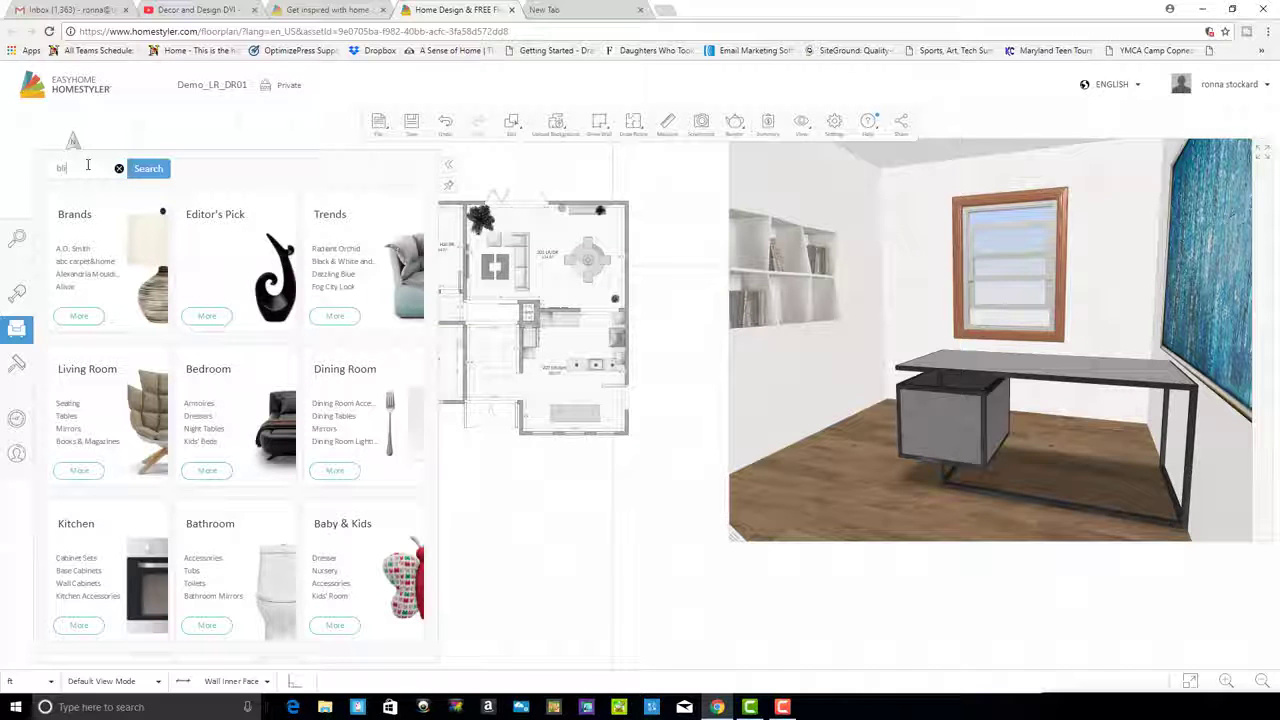
type("in")
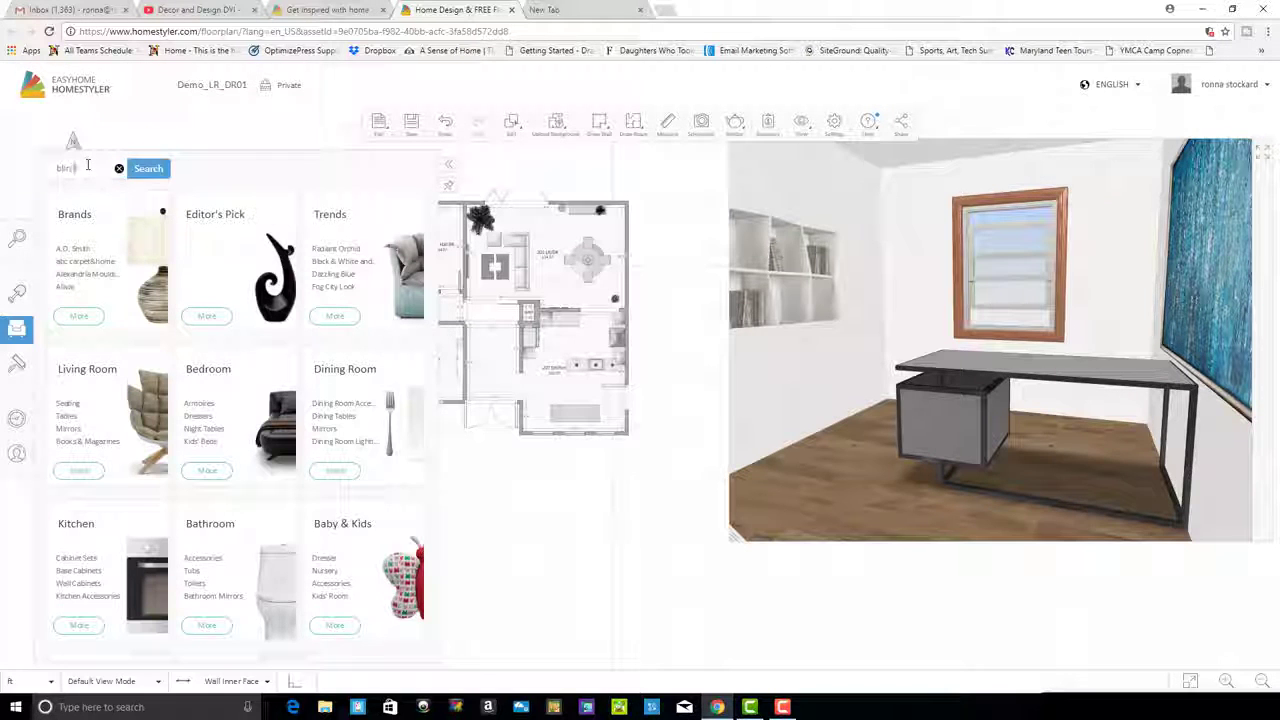
type("ds")
left_click(147, 169)
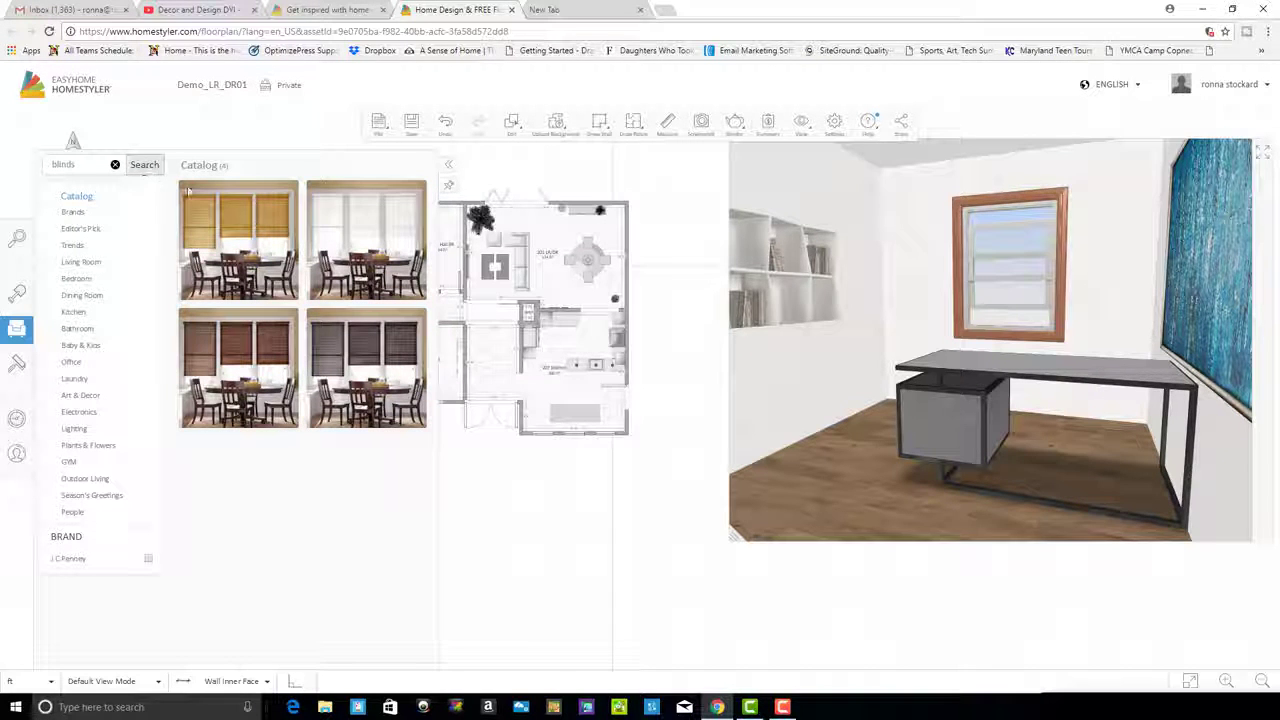
left_click(356, 347)
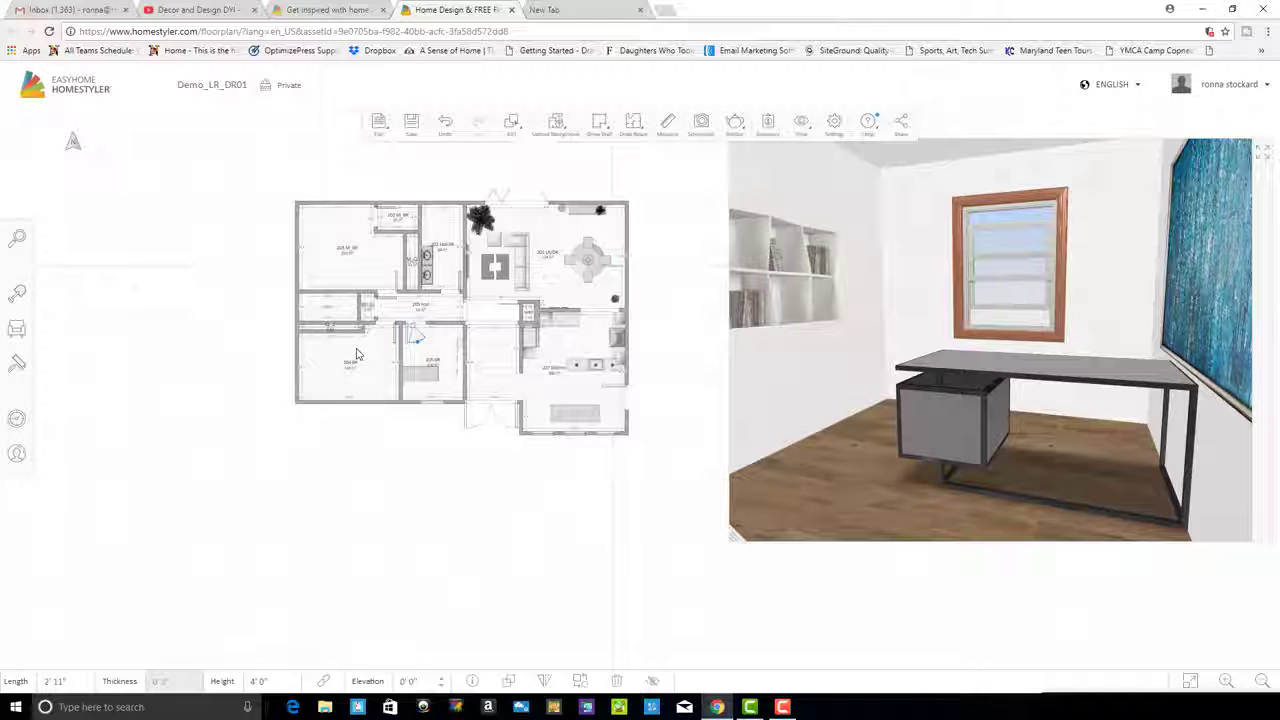
left_click(433, 401)
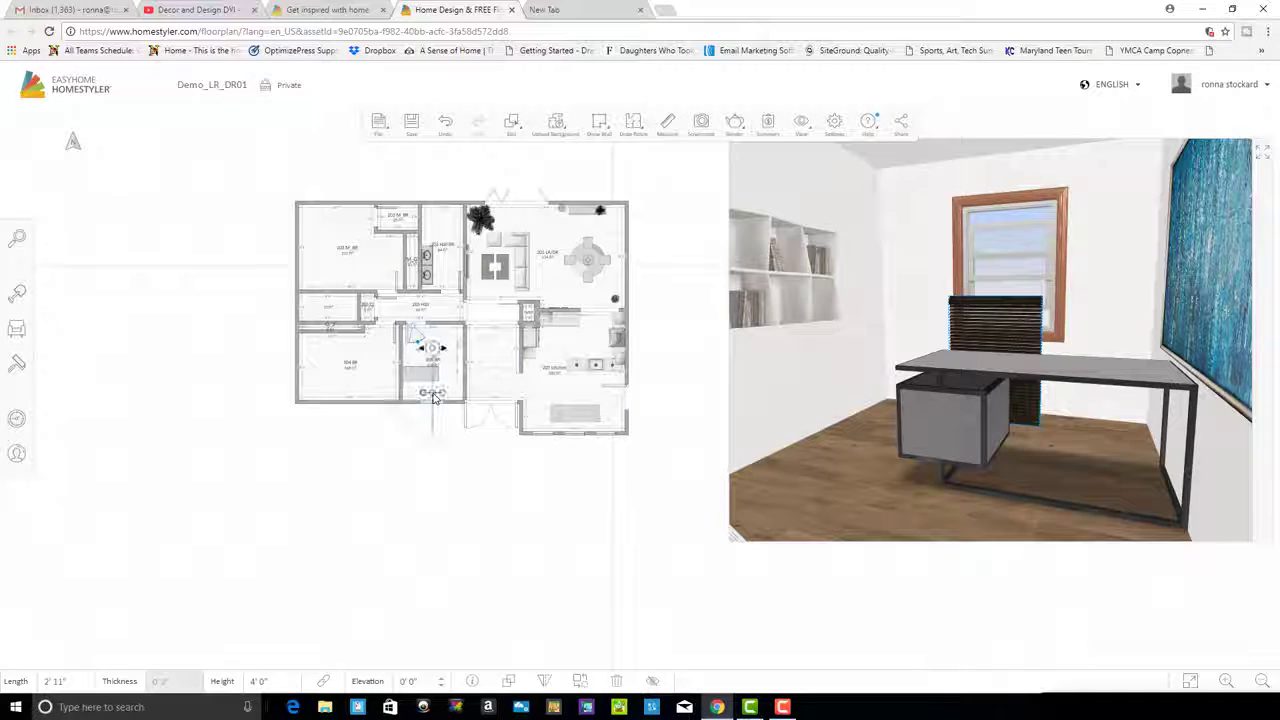
Stretch the blinds in 206 BR to a length of about 3' 3"
scroll(443, 410, "up", 1)
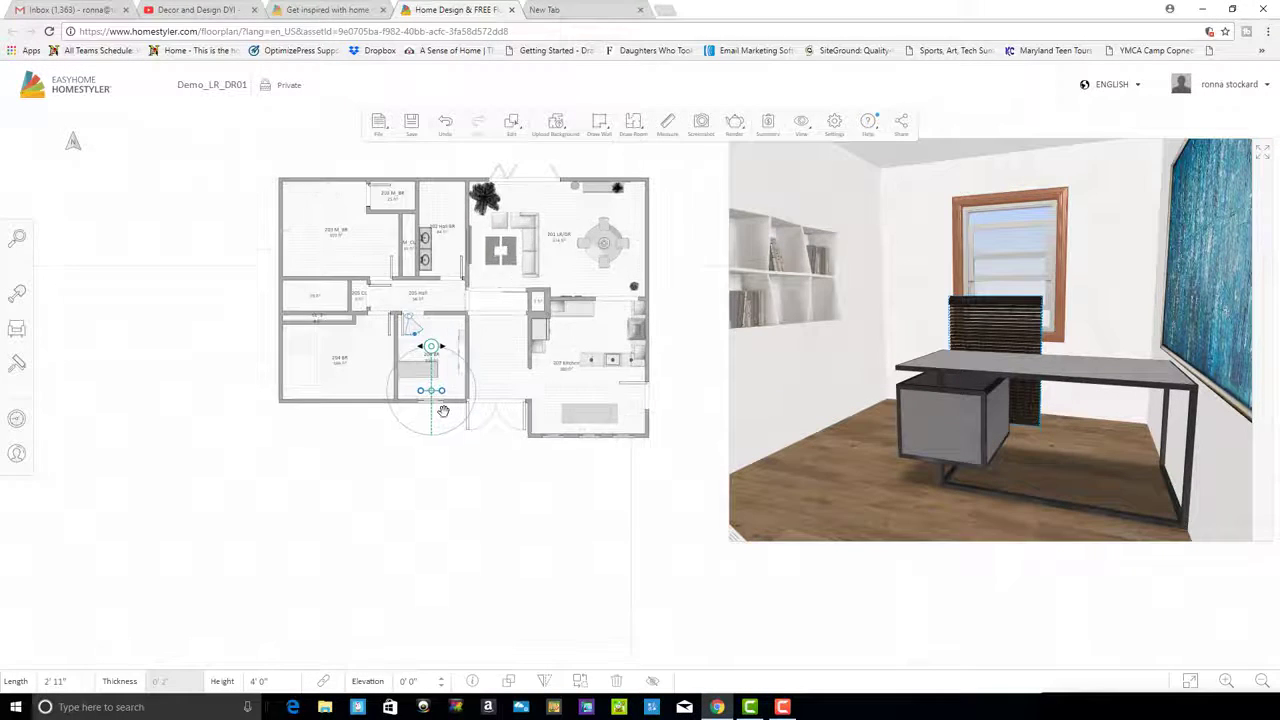
scroll(443, 410, "up", 4)
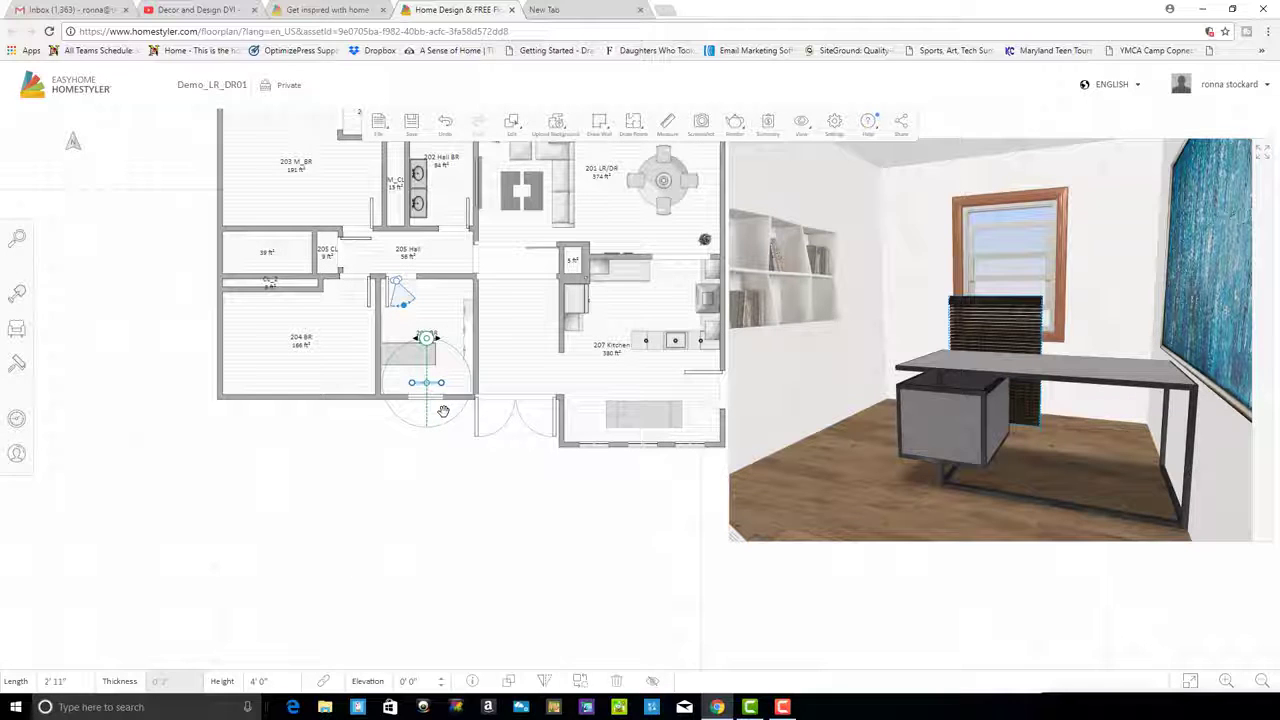
scroll(443, 410, "up", 2)
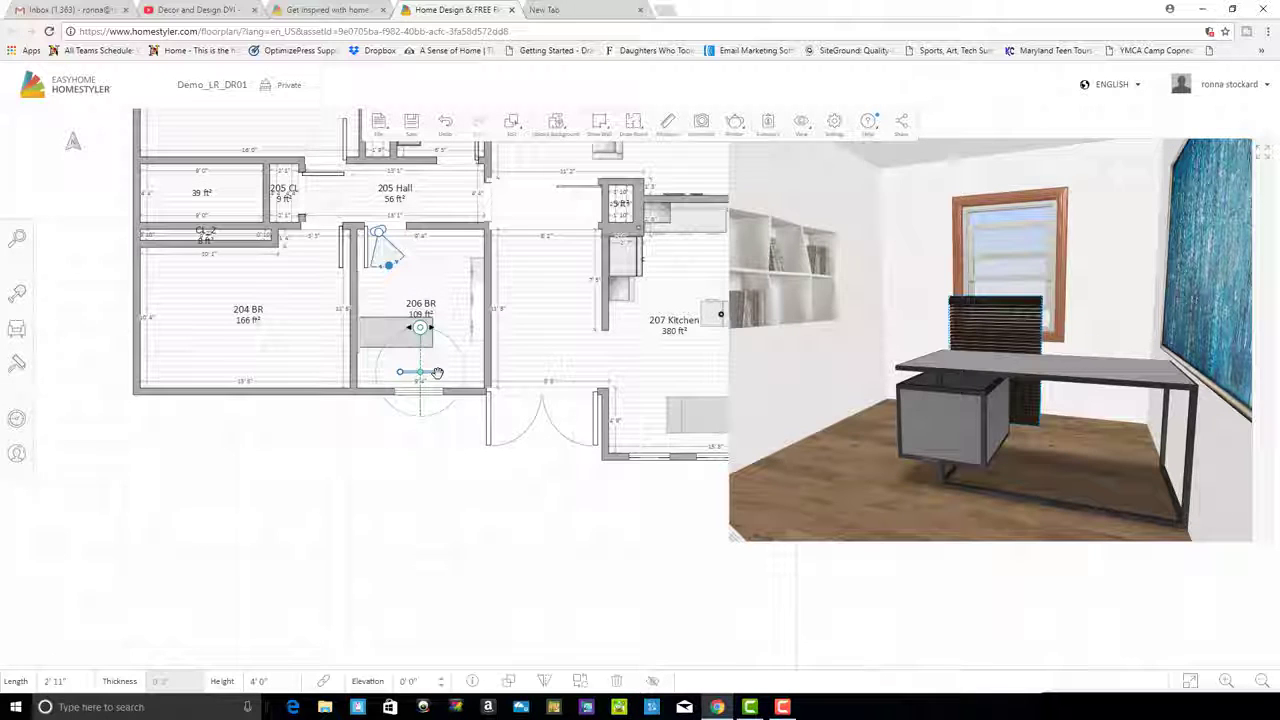
scroll(437, 372, "up", 1)
scroll(443, 434, "up", 1)
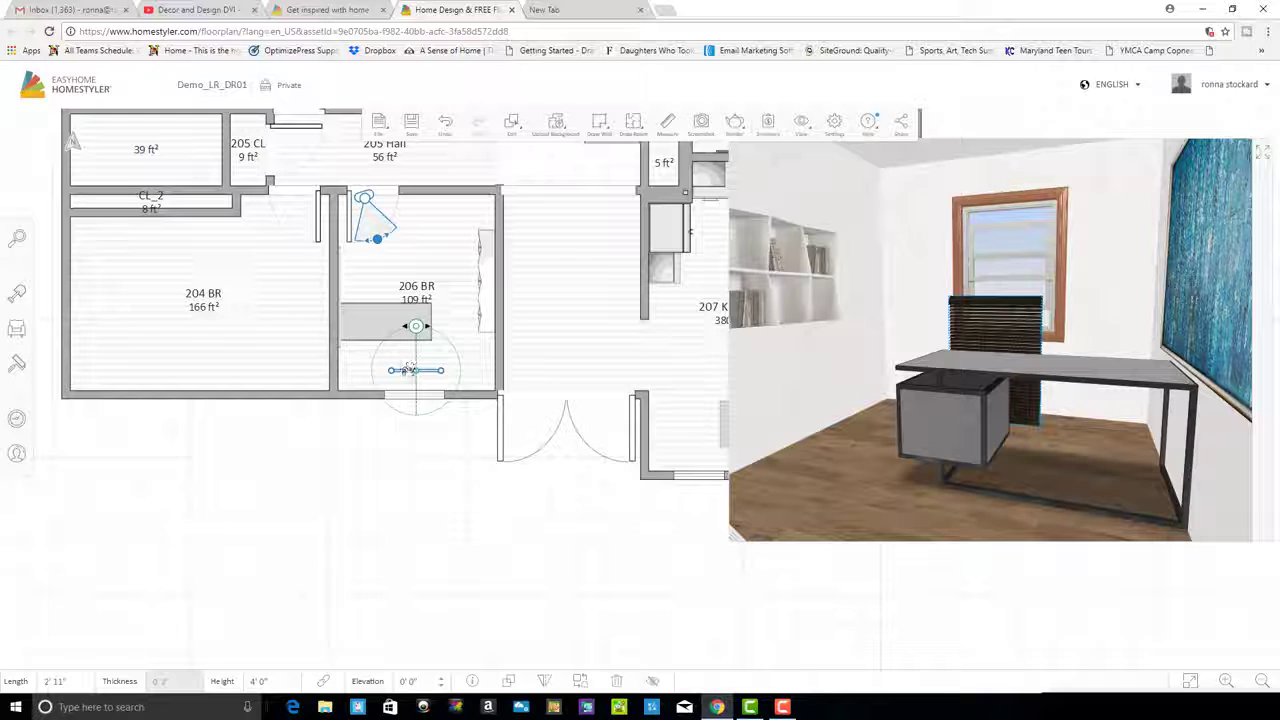
left_click_drag(416, 370, 409, 369)
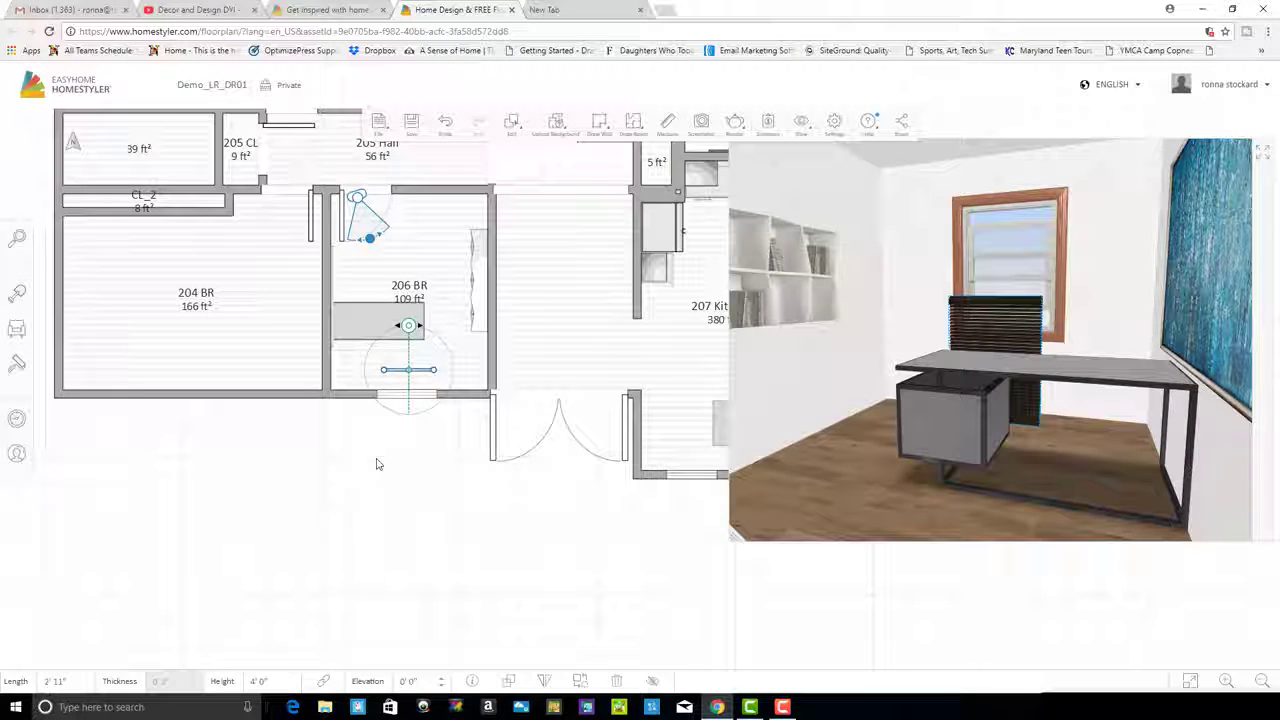
left_click(400, 405)
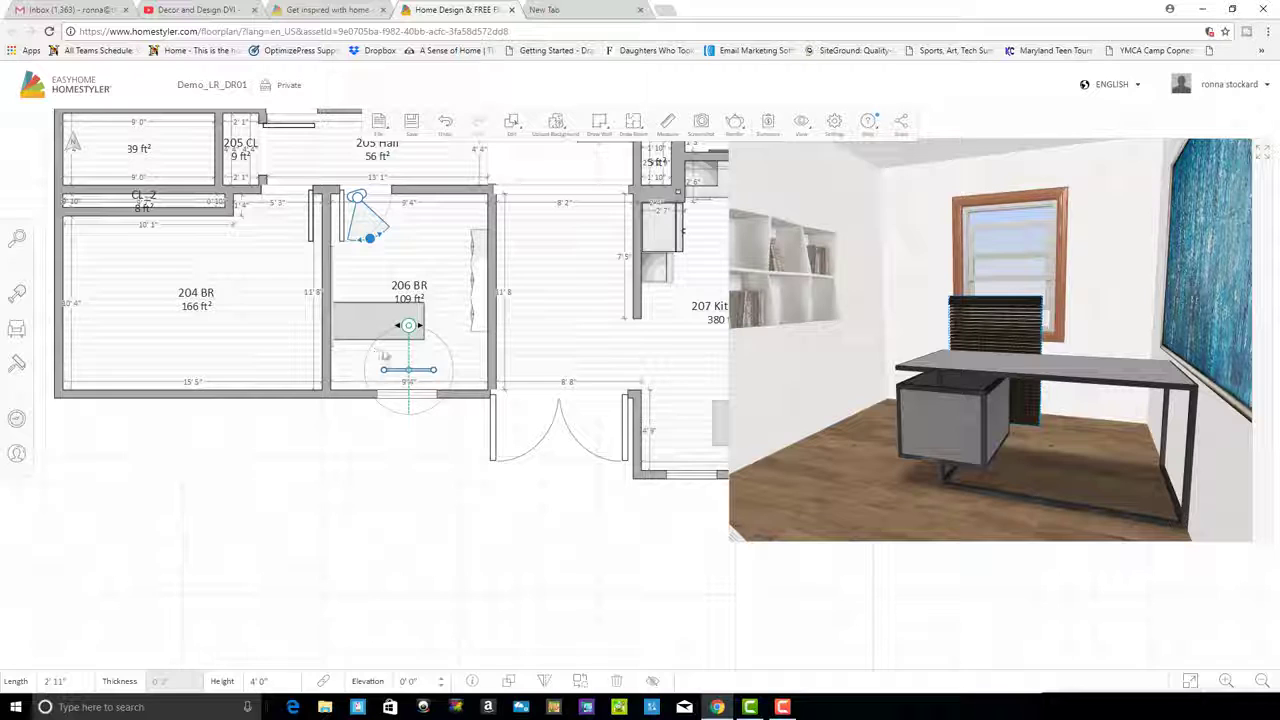
left_click(405, 372)
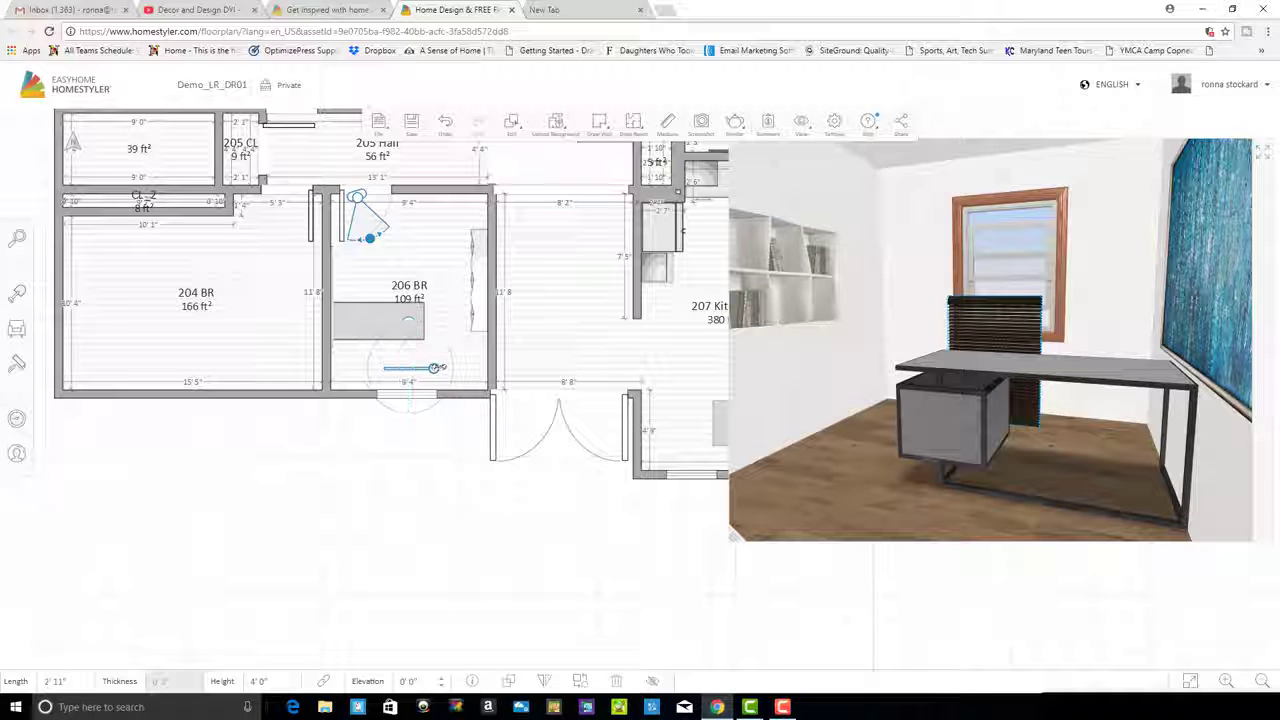
left_click_drag(435, 368, 398, 387)
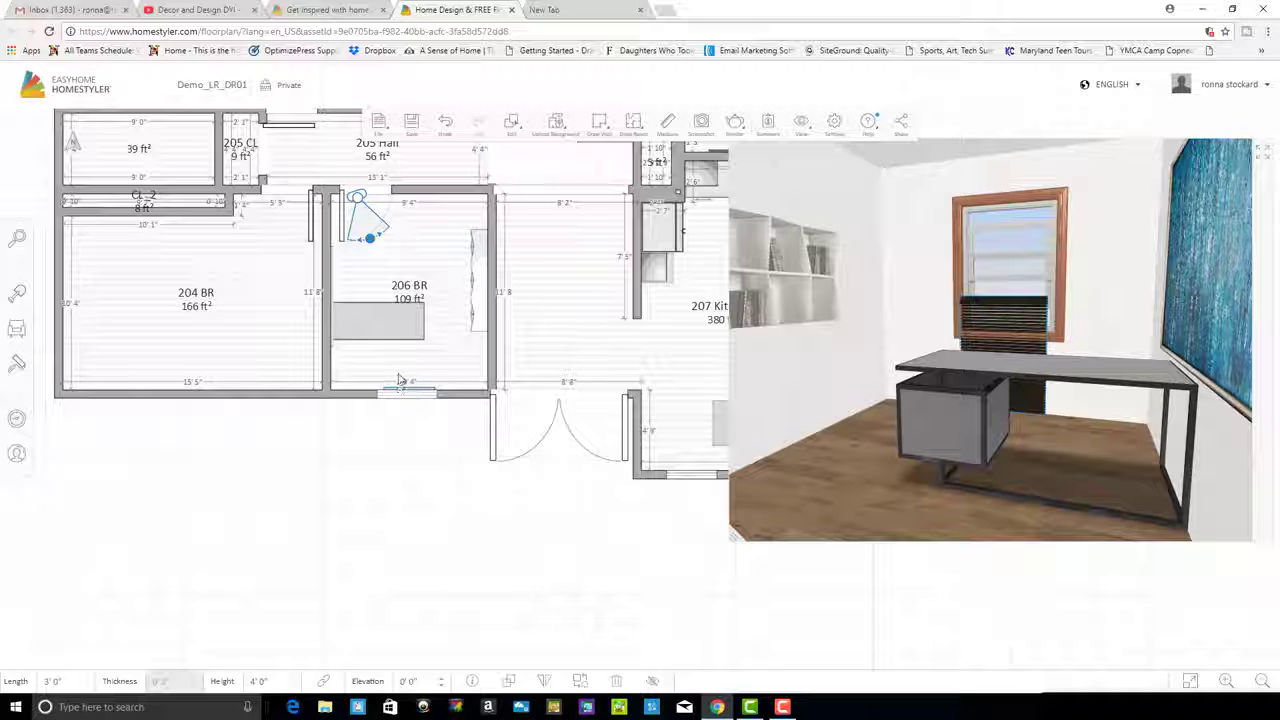
left_click_drag(398, 381, 441, 372)
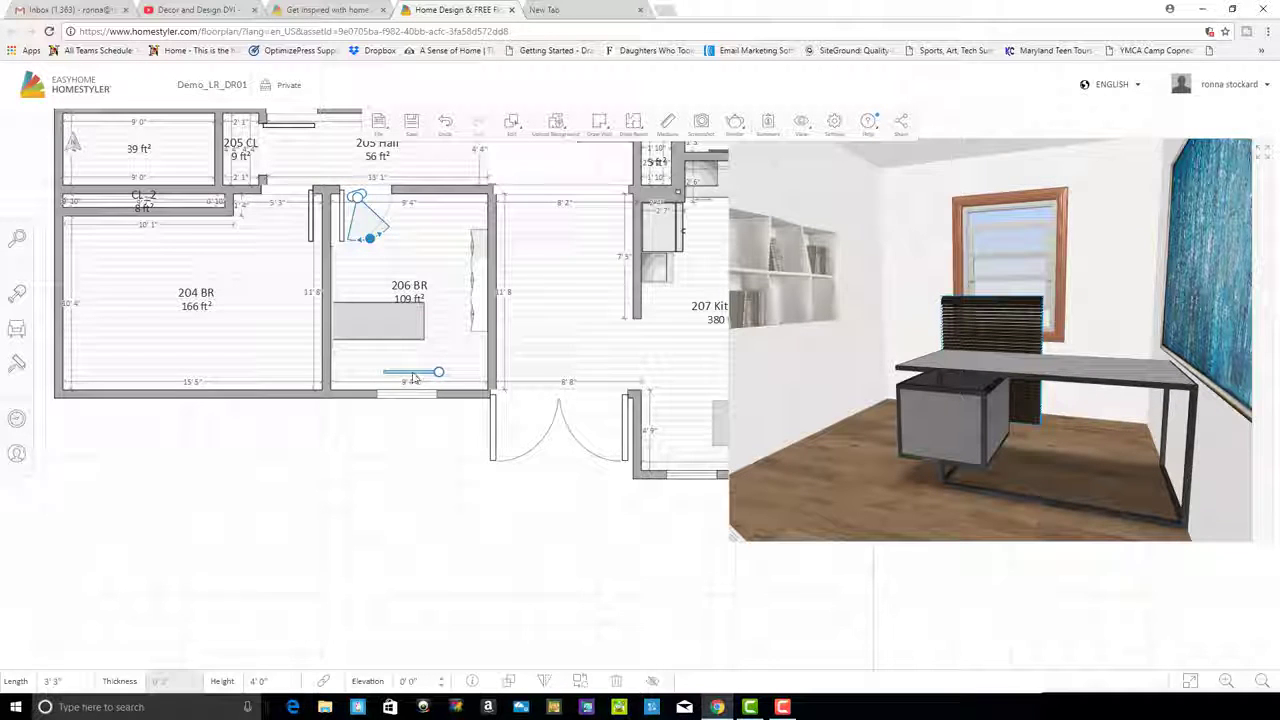
left_click(459, 485)
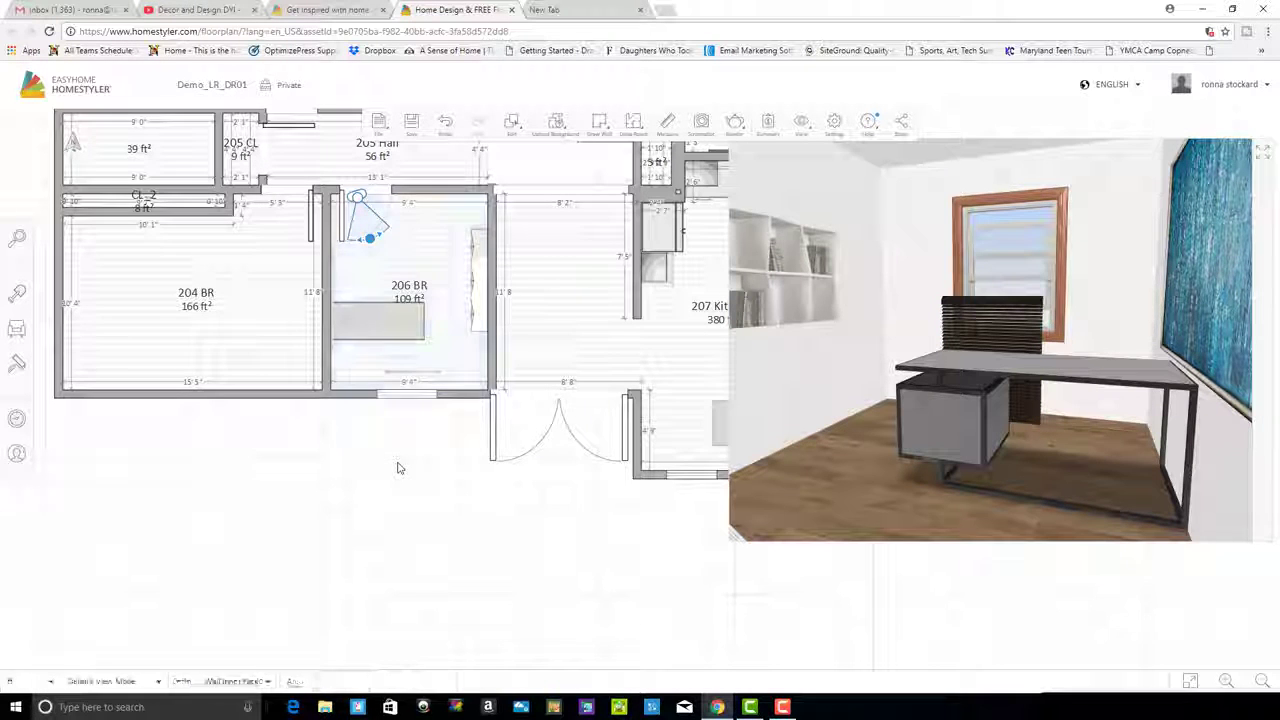
Set the blinds against the window wall of 206 BR and widen them to about 3' 7" to span the window
left_click(408, 390)
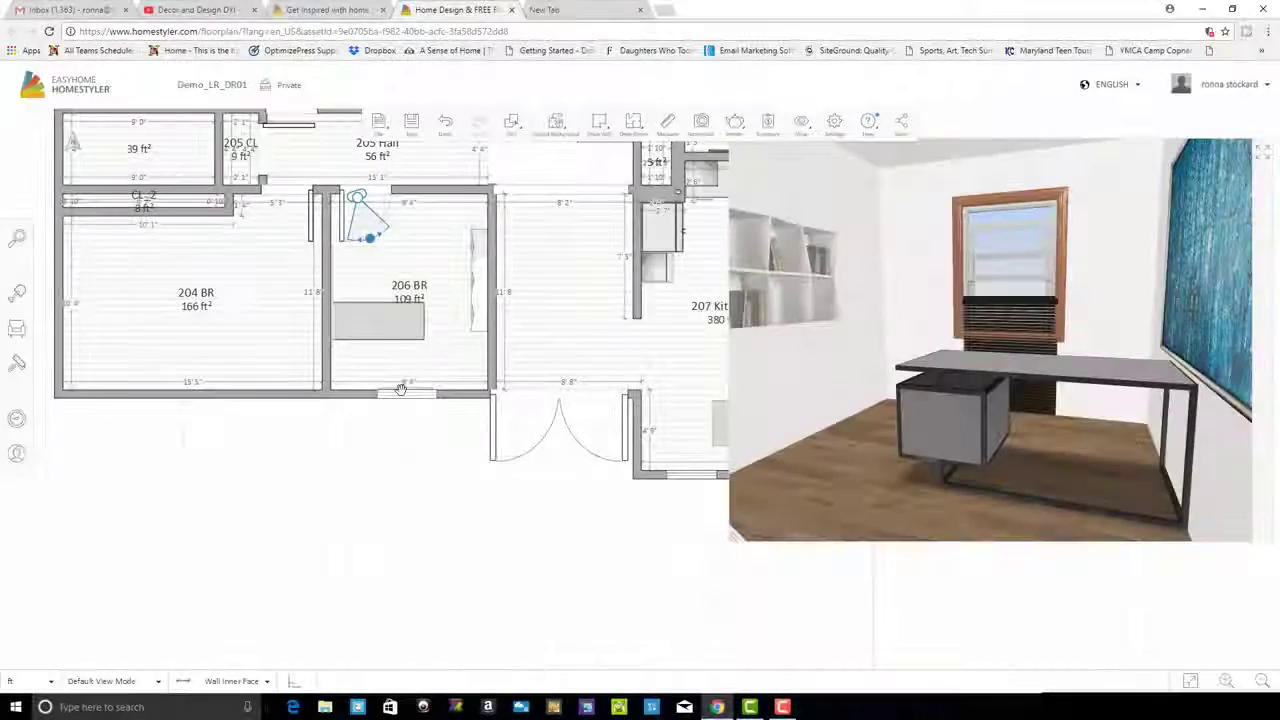
left_click(415, 394)
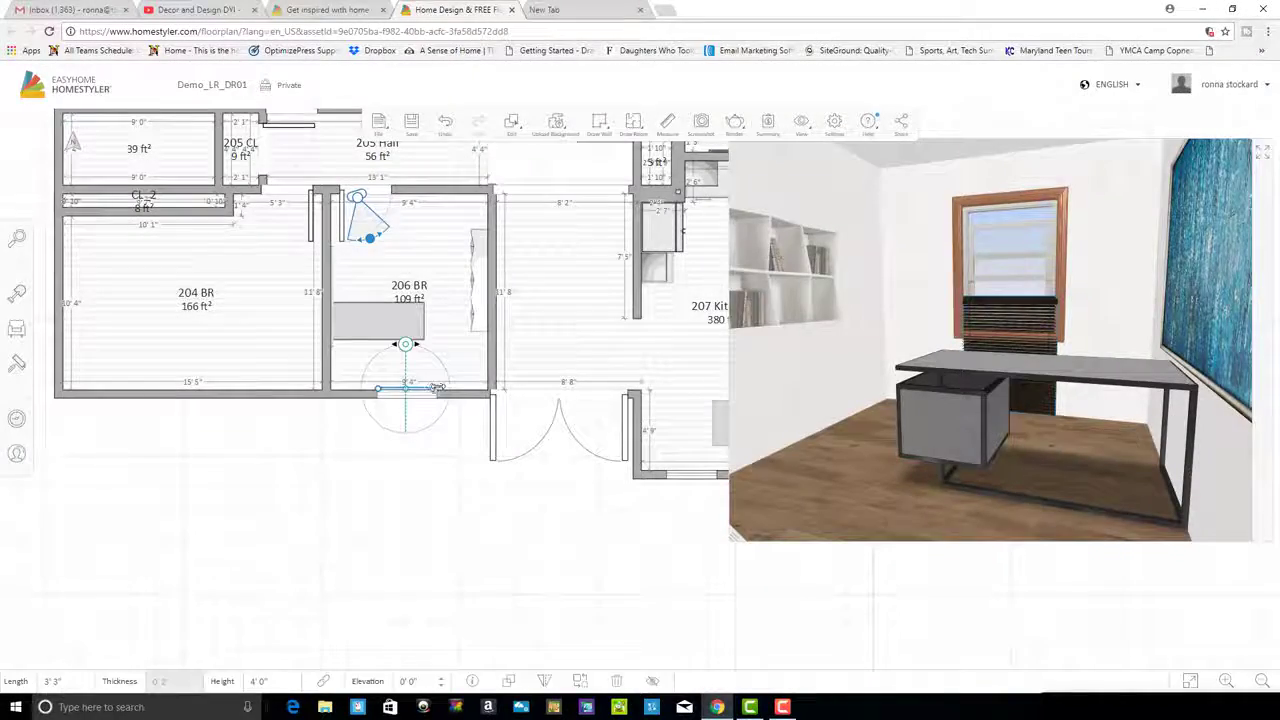
left_click_drag(431, 388, 438, 388)
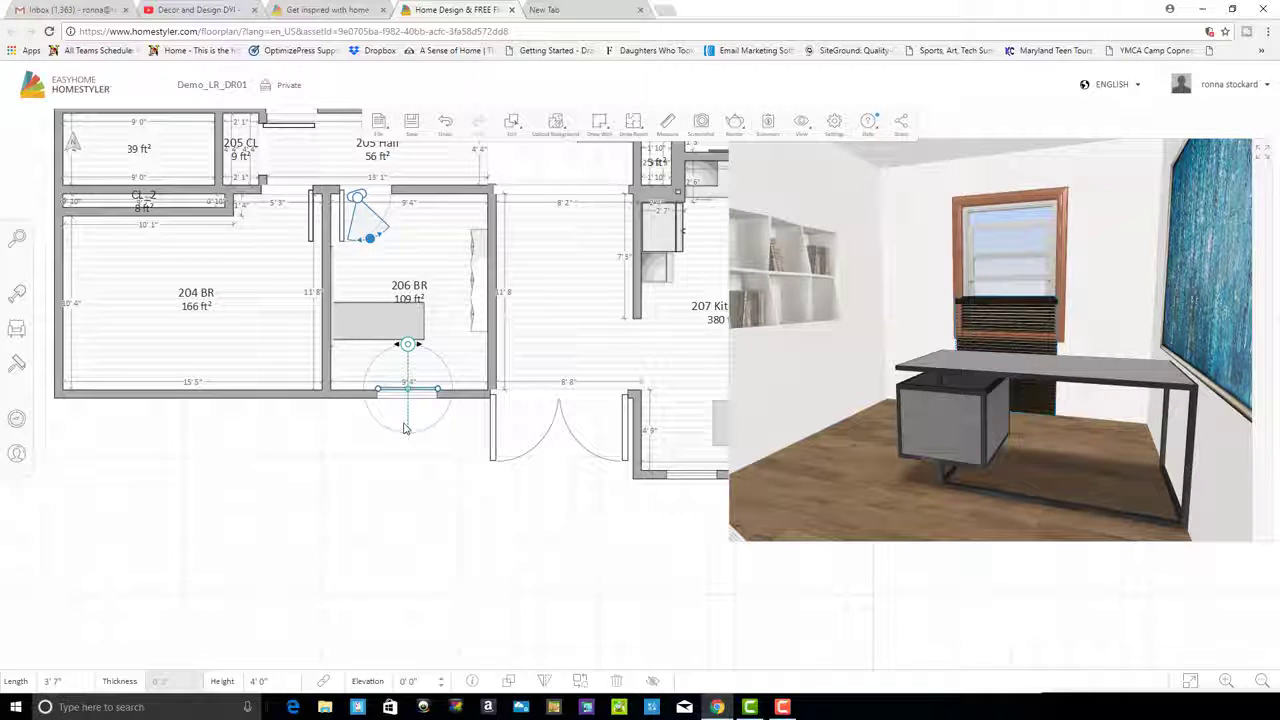
left_click(406, 429)
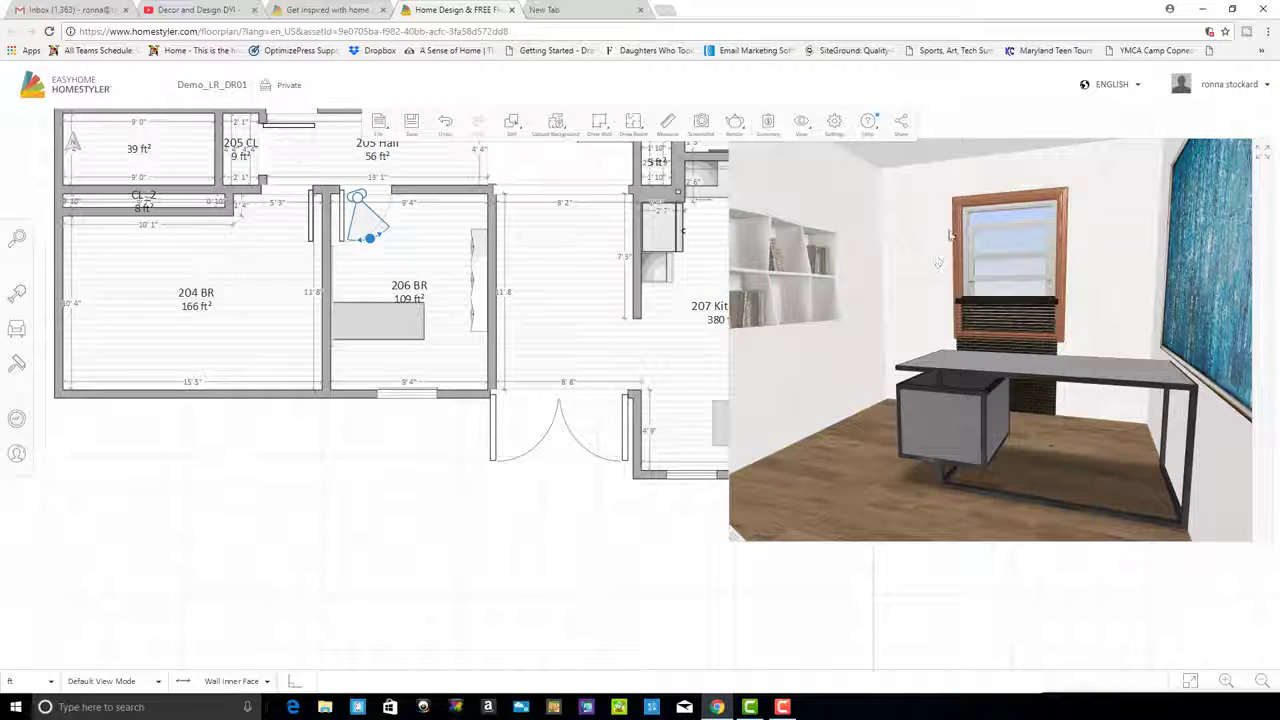
Raise the blinds in 206 BR to an elevation of about 3' 2" so they hang within the window frame
left_click(1263, 155)
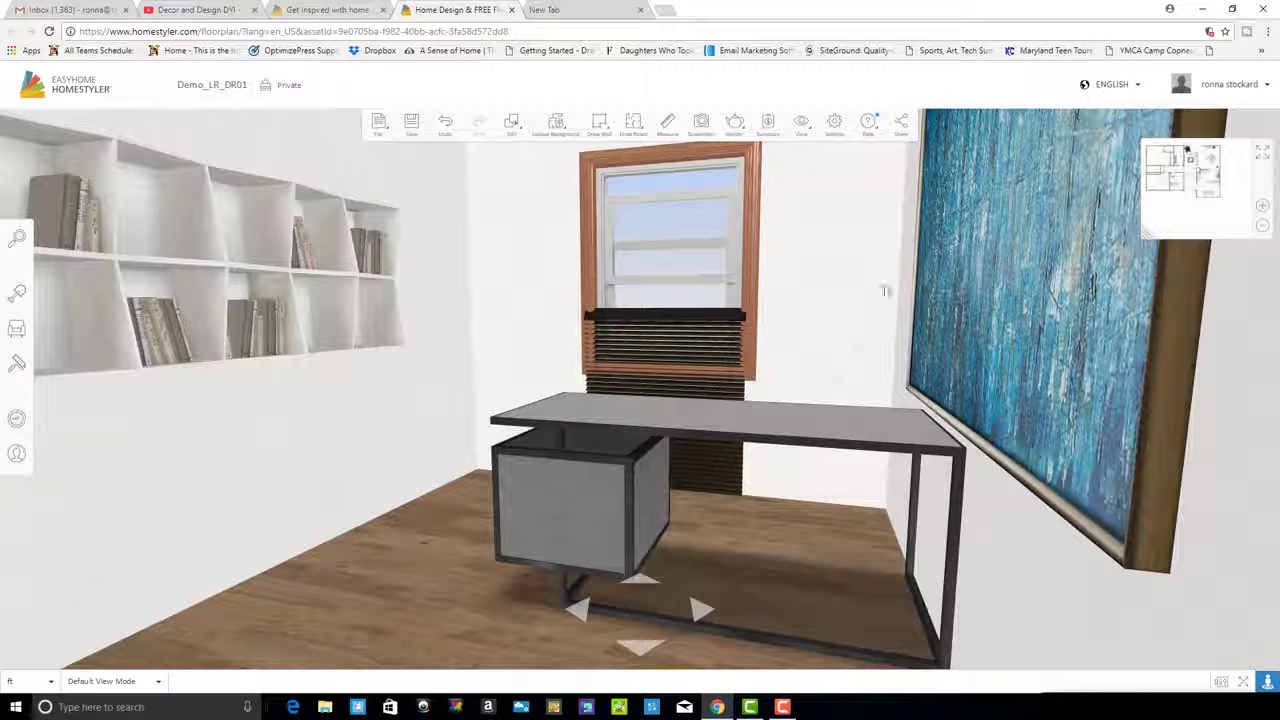
left_click(648, 320)
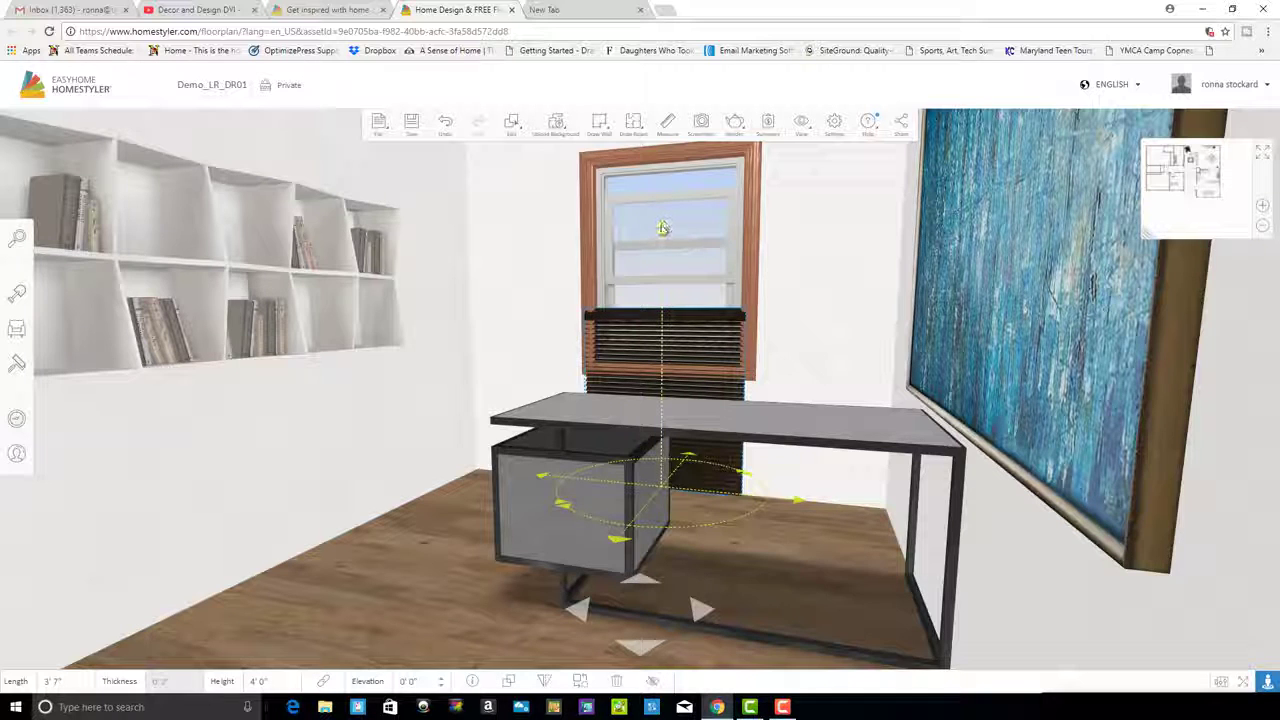
left_click_drag(667, 188, 704, 138)
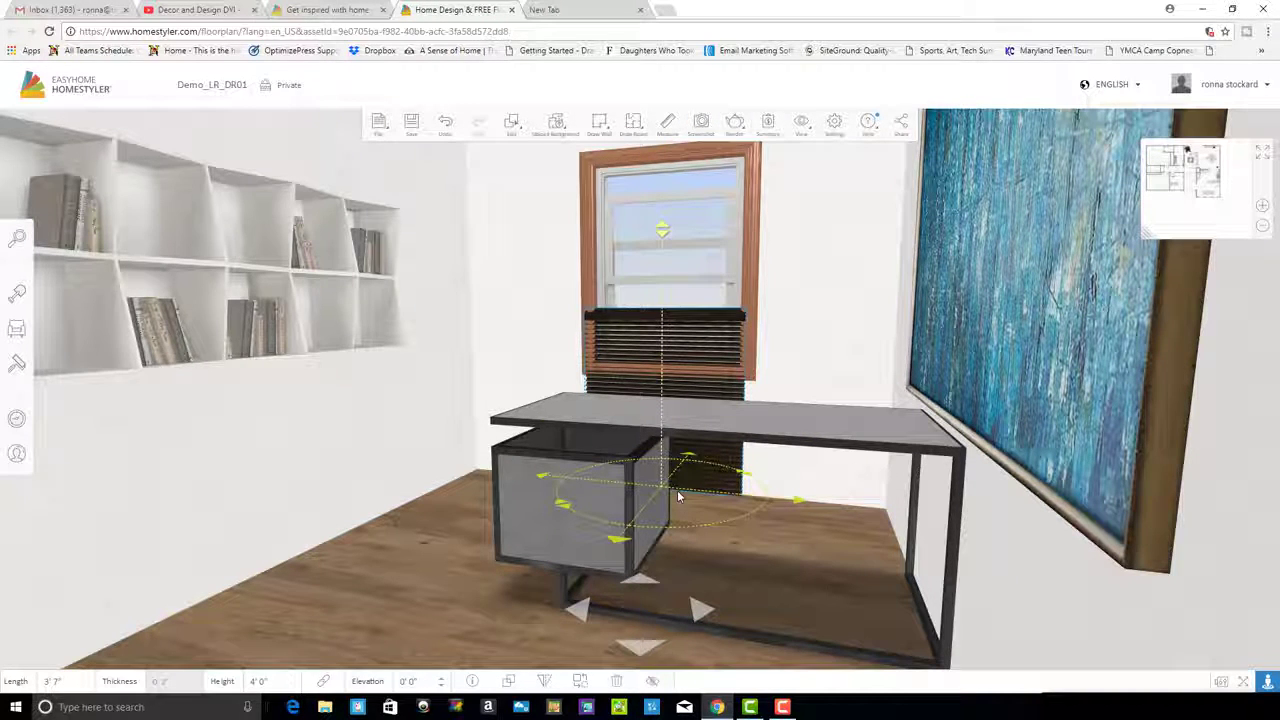
left_click_drag(677, 483, 667, 350)
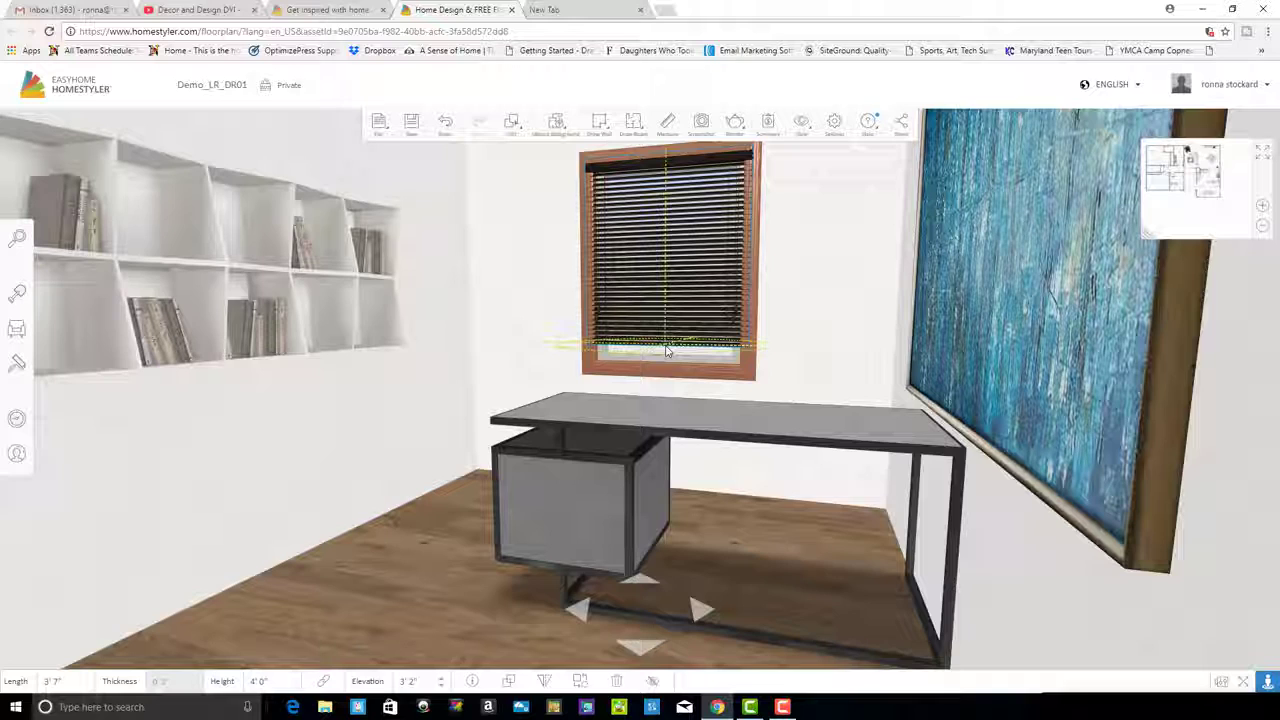
left_click(538, 331)
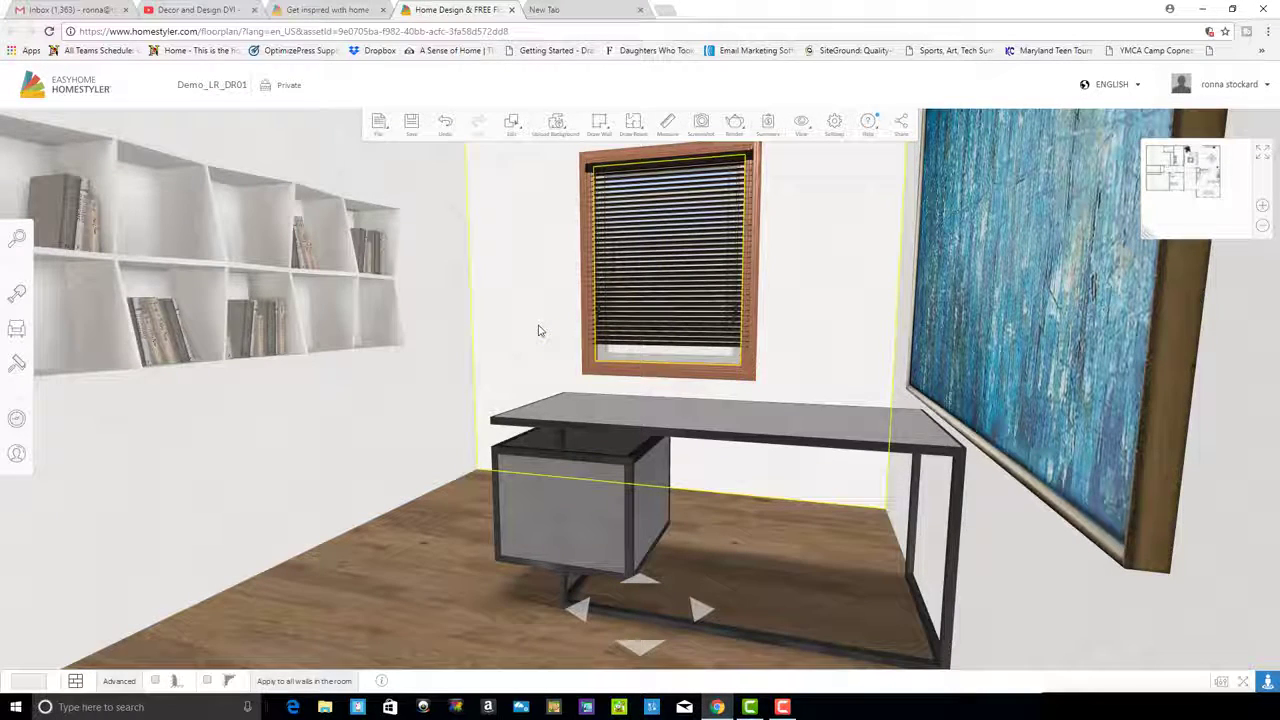
left_click(538, 330)
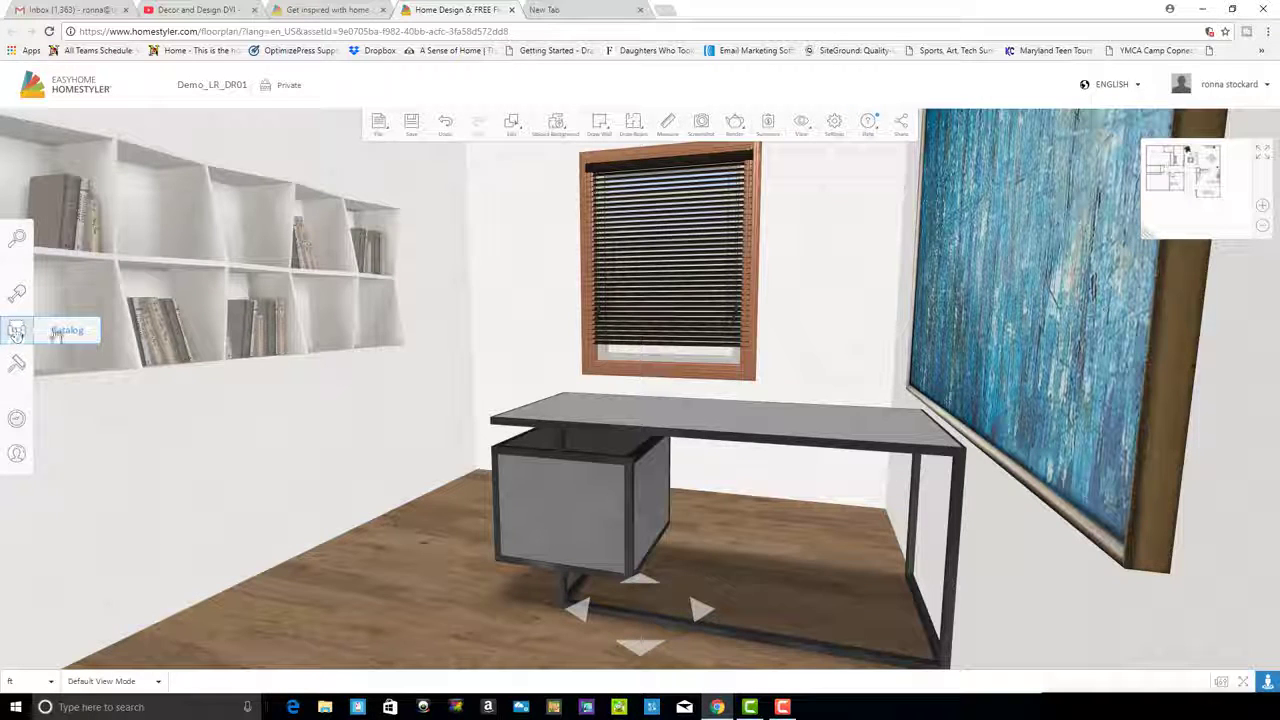
Search the furniture catalog for "curtains" instead of blinds
left_click(17, 331)
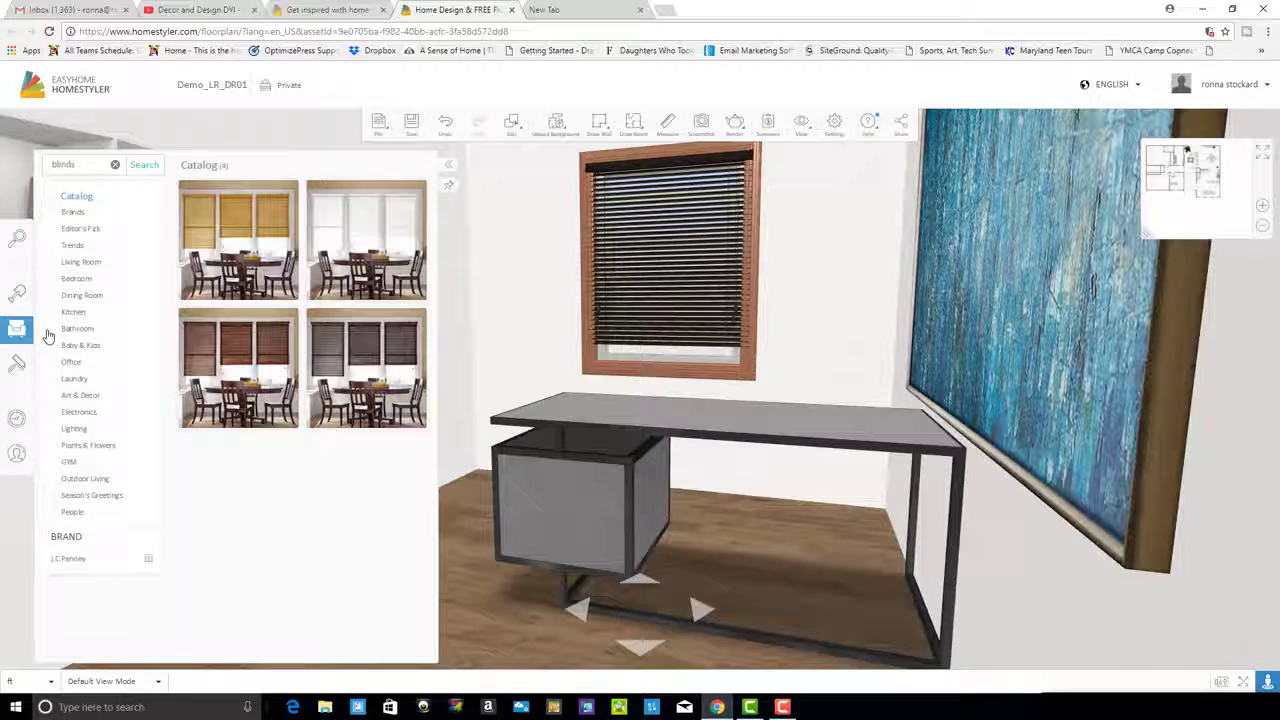
left_click(80, 163)
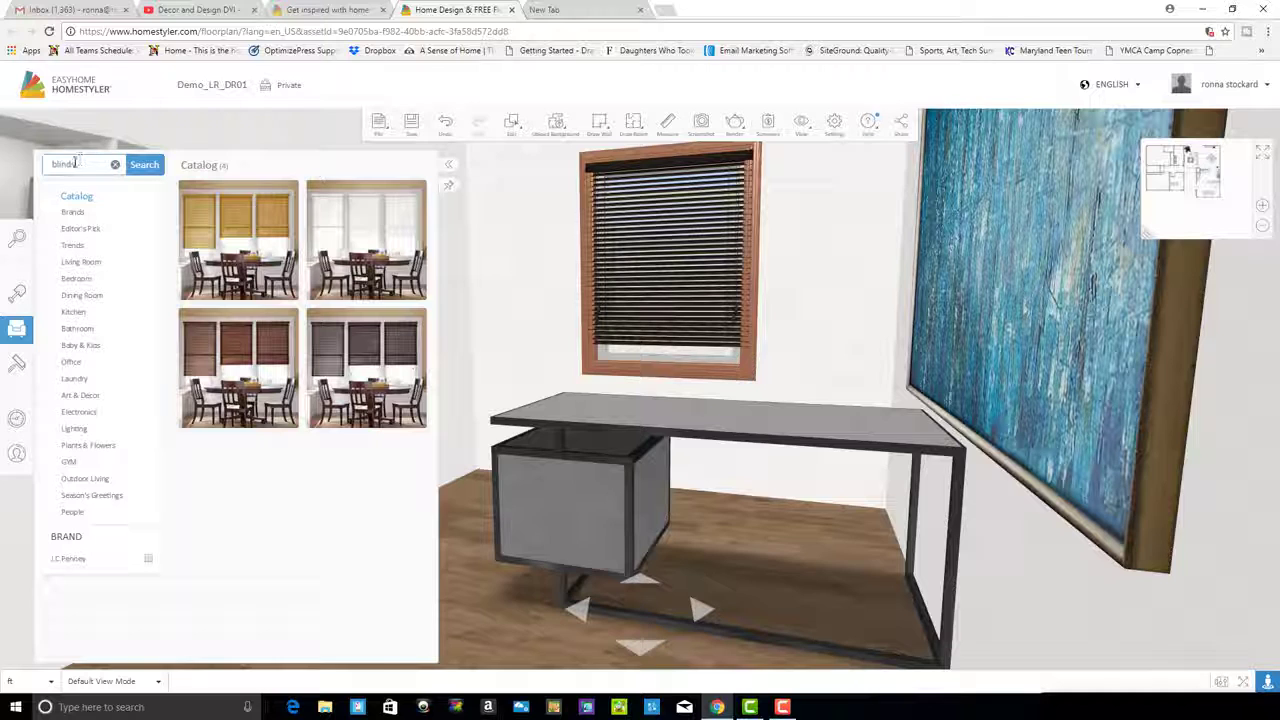
left_click_drag(76, 163, 43, 163)
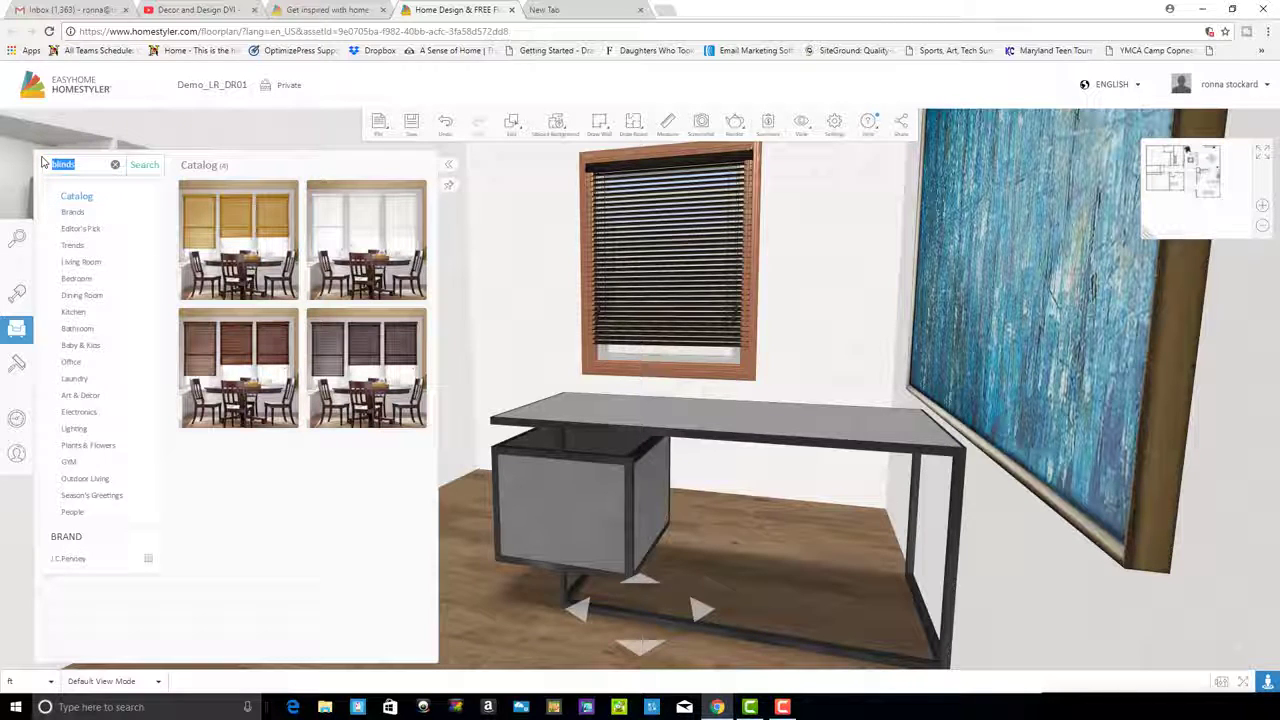
type("a")
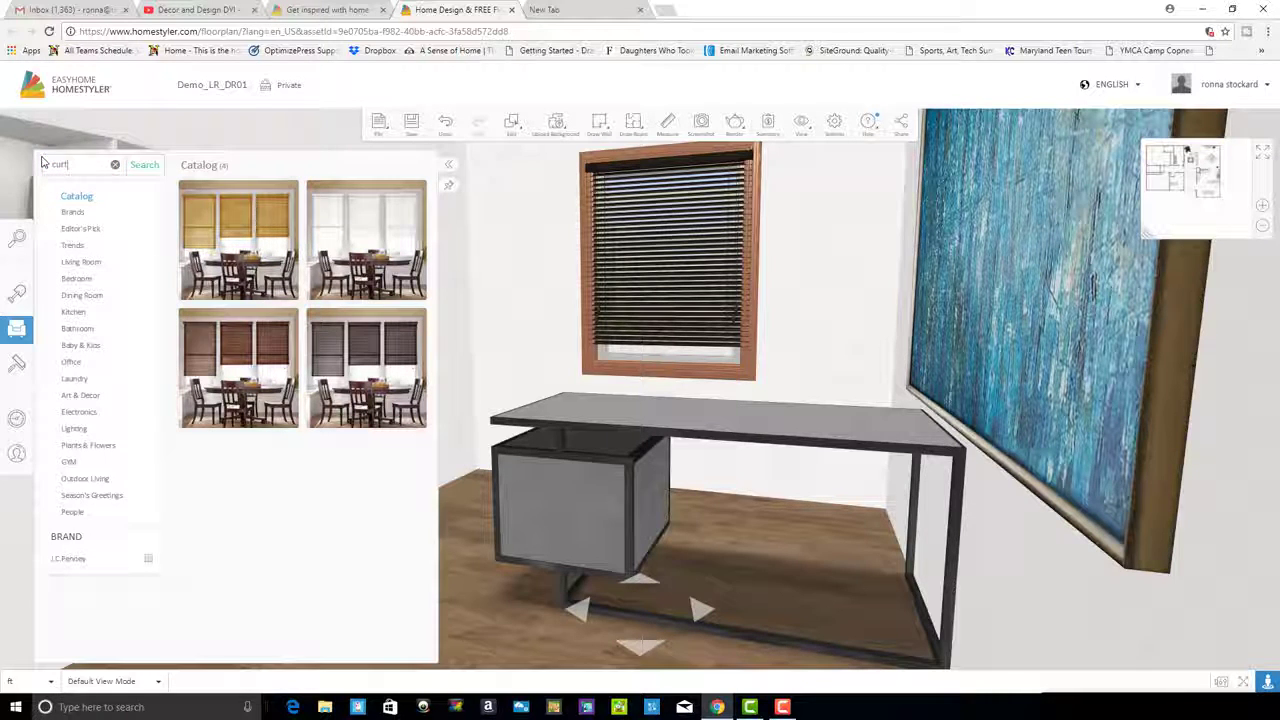
type("urtain")
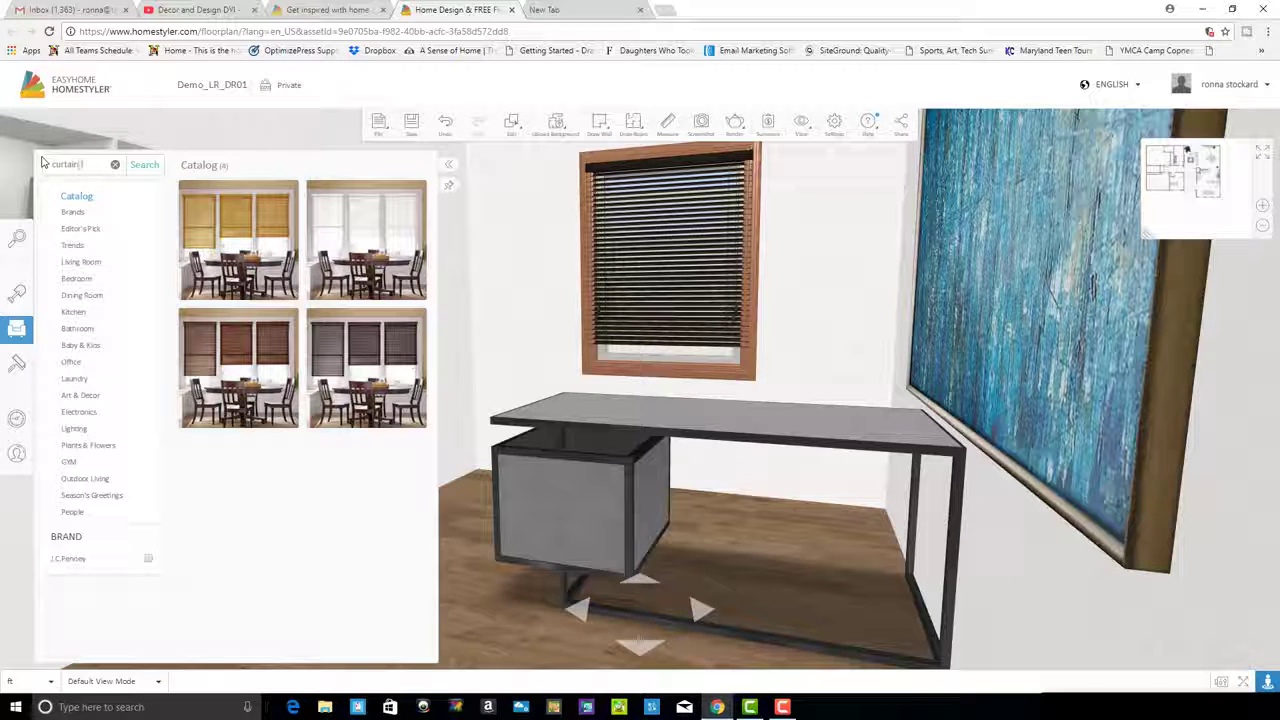
type("s")
left_click(143, 167)
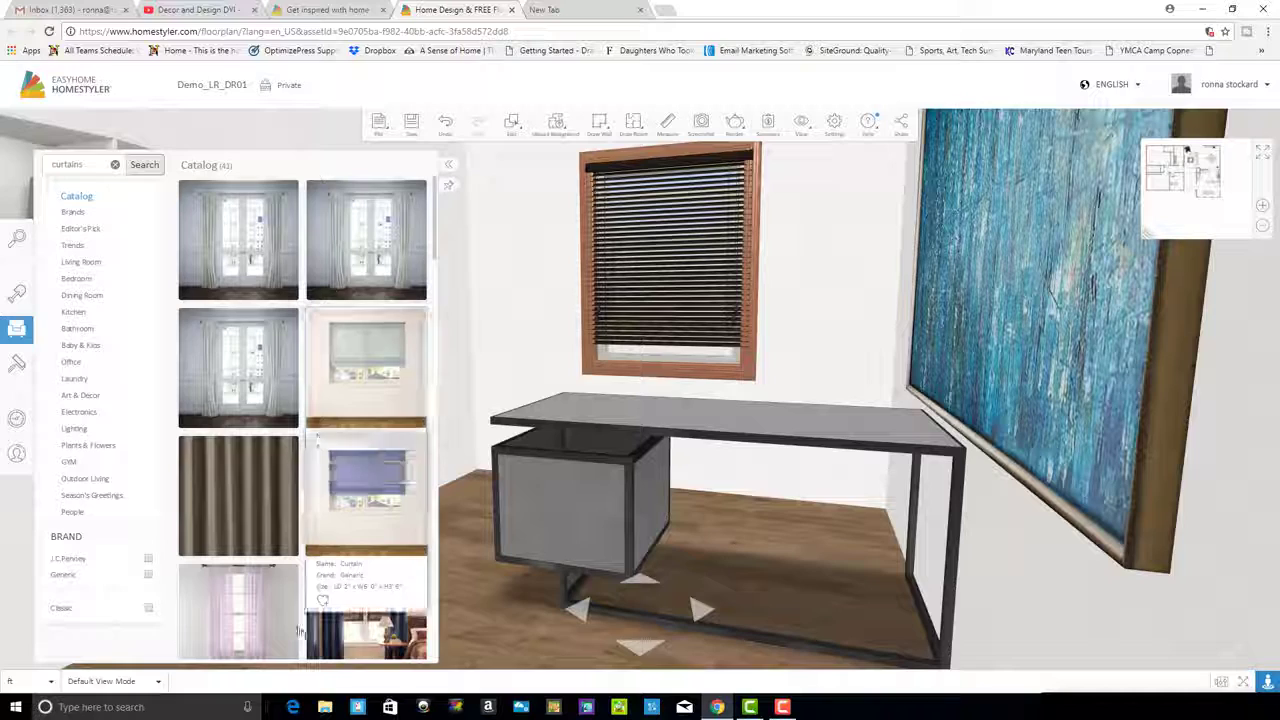
Browse the curtain models and place the generic White Curtains in 206 BR between the desk and the window wall
scroll(258, 430, "down", 10)
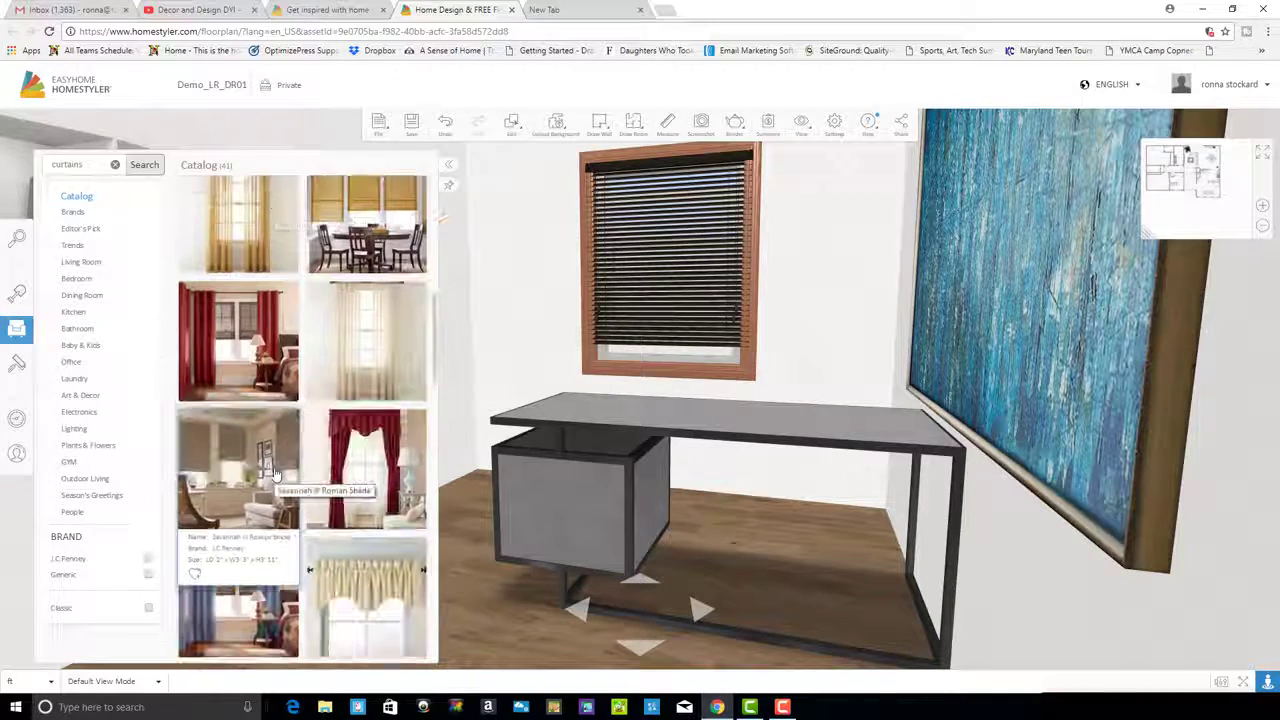
scroll(276, 470, "down", 5)
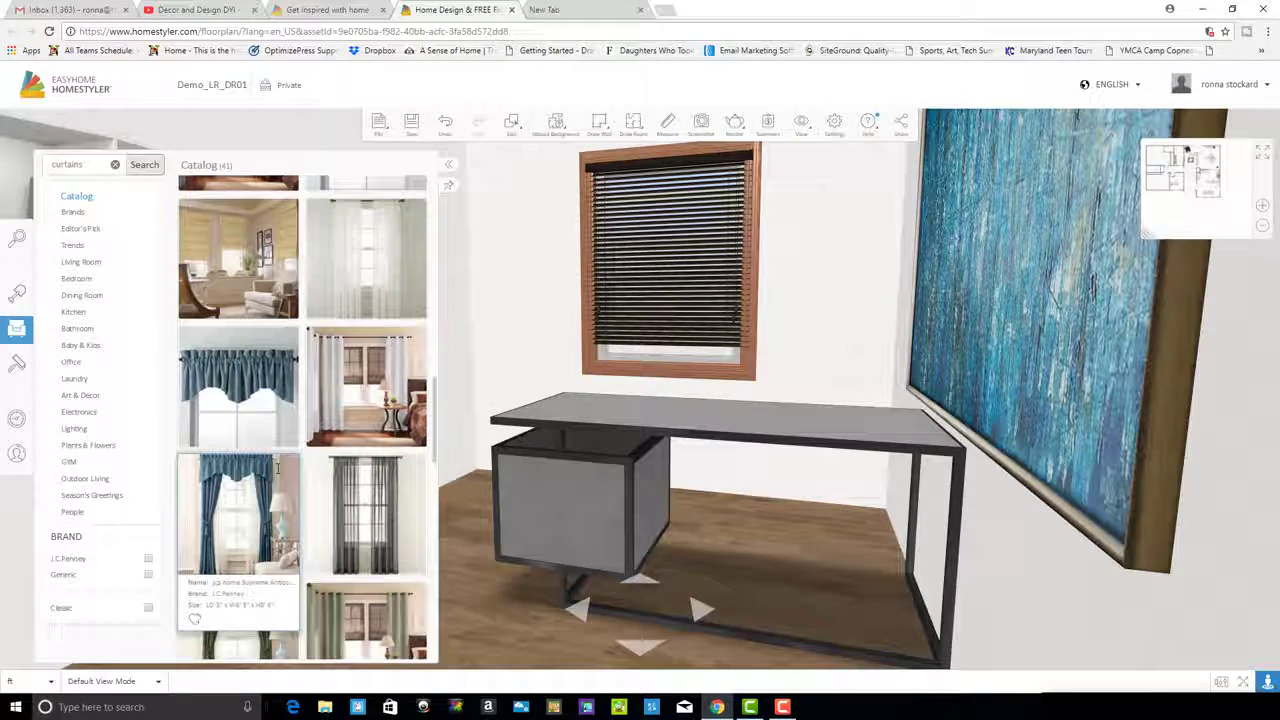
scroll(278, 468, "down", 4)
scroll(280, 472, "up", 6)
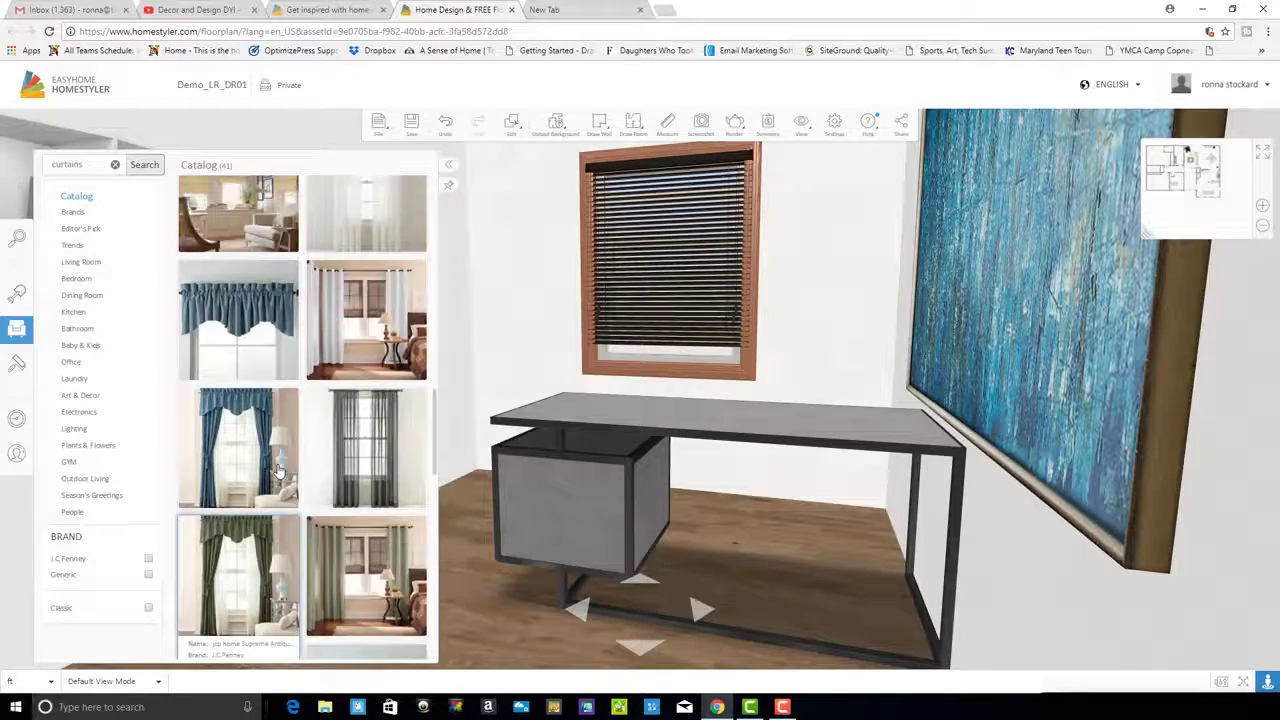
scroll(280, 472, "up", 10)
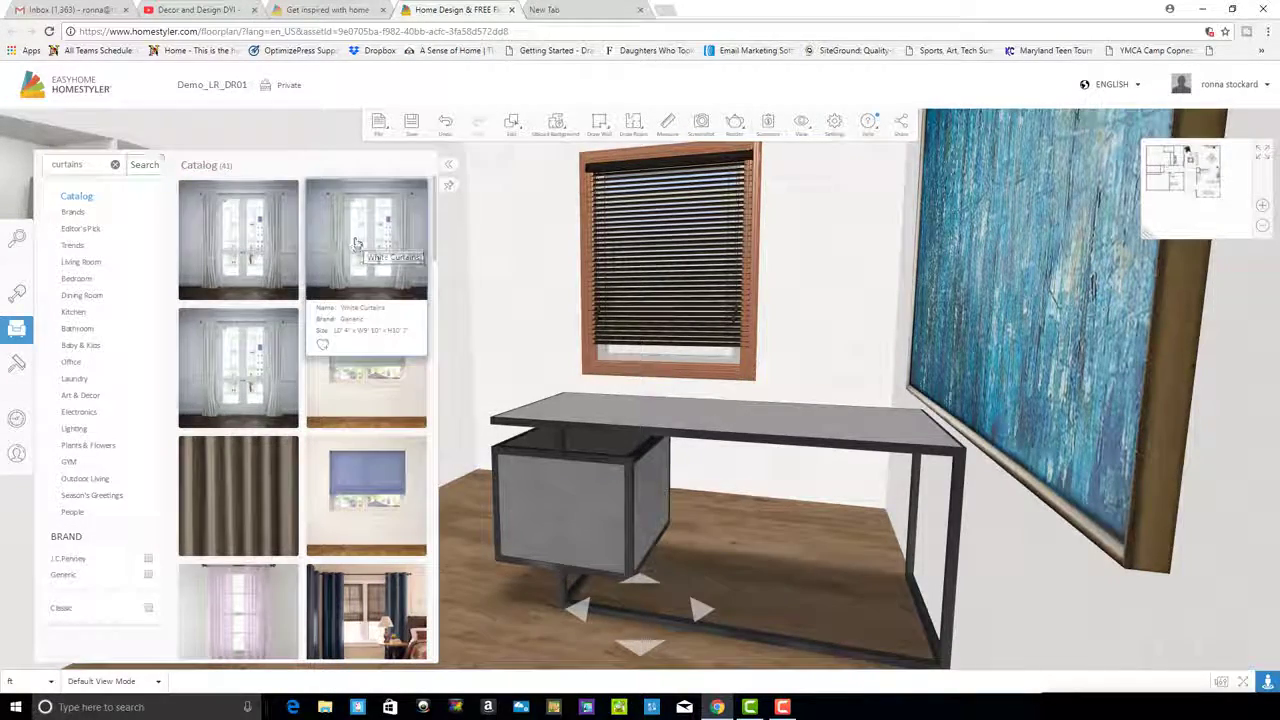
left_click(355, 243)
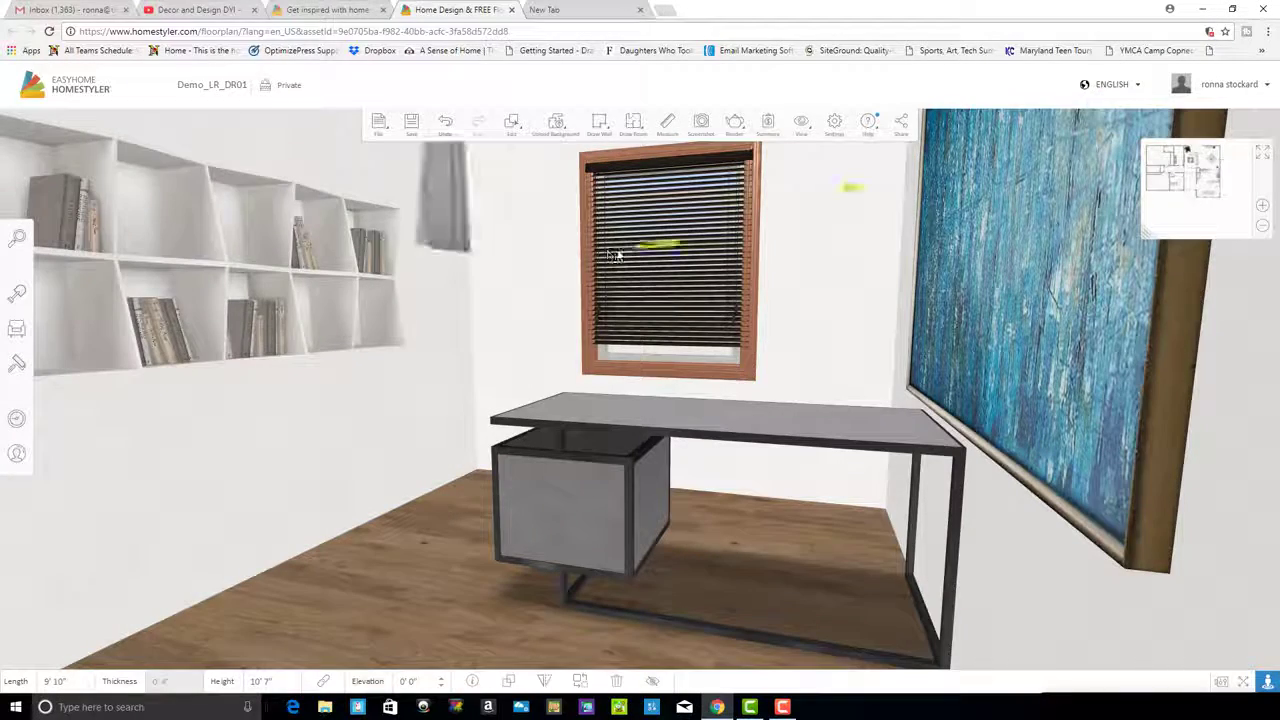
left_click(641, 514)
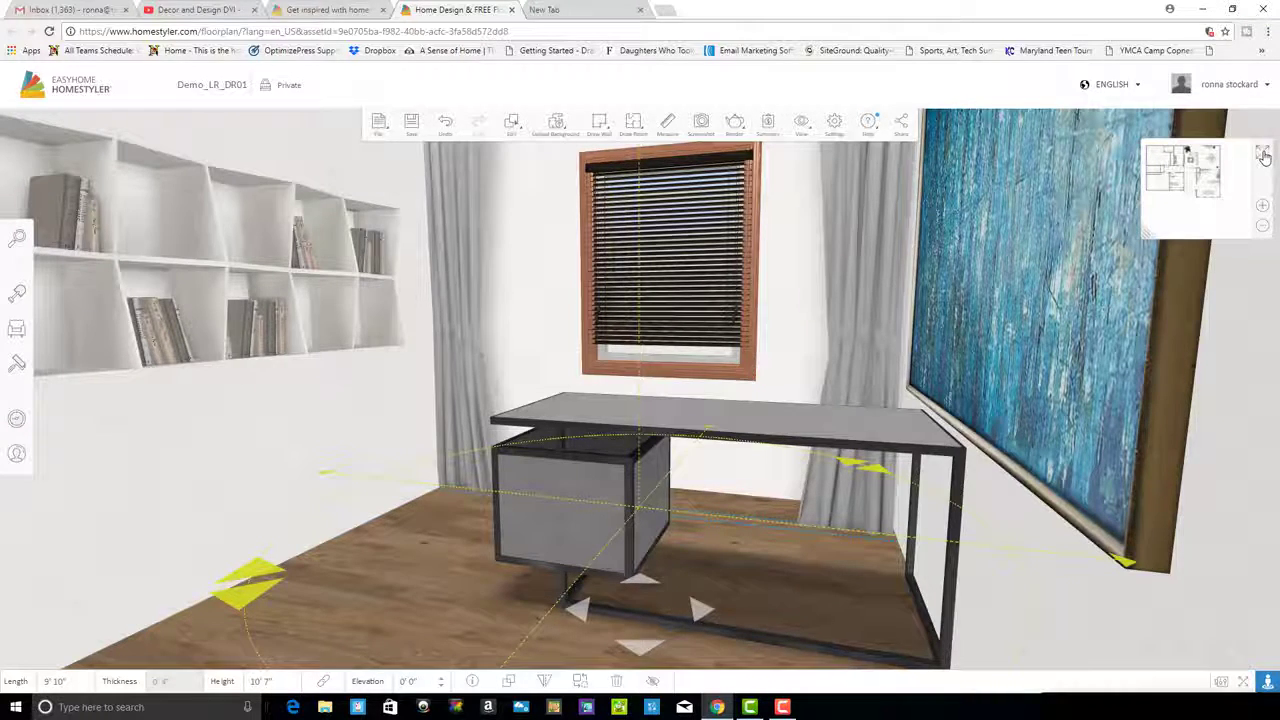
Narrow the curtains in 206 BR from both ends to a length of about 4' 5"
left_click(1263, 157)
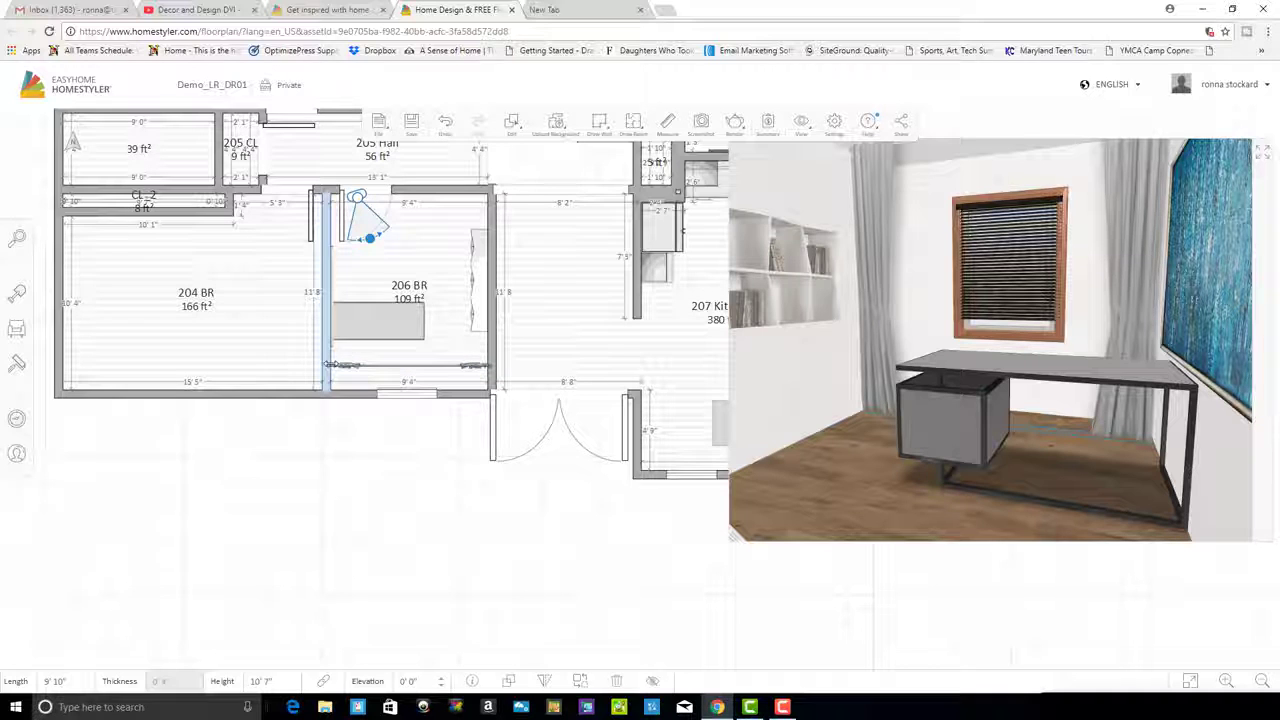
left_click(330, 368)
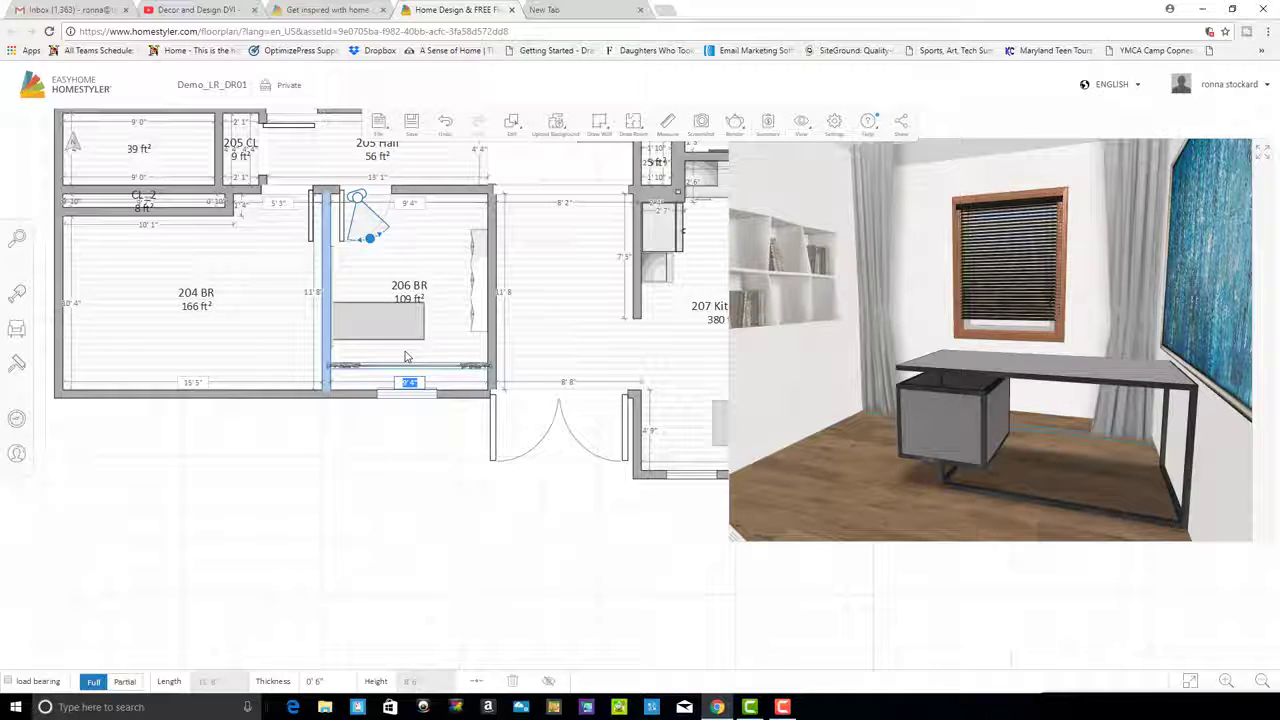
left_click(476, 368)
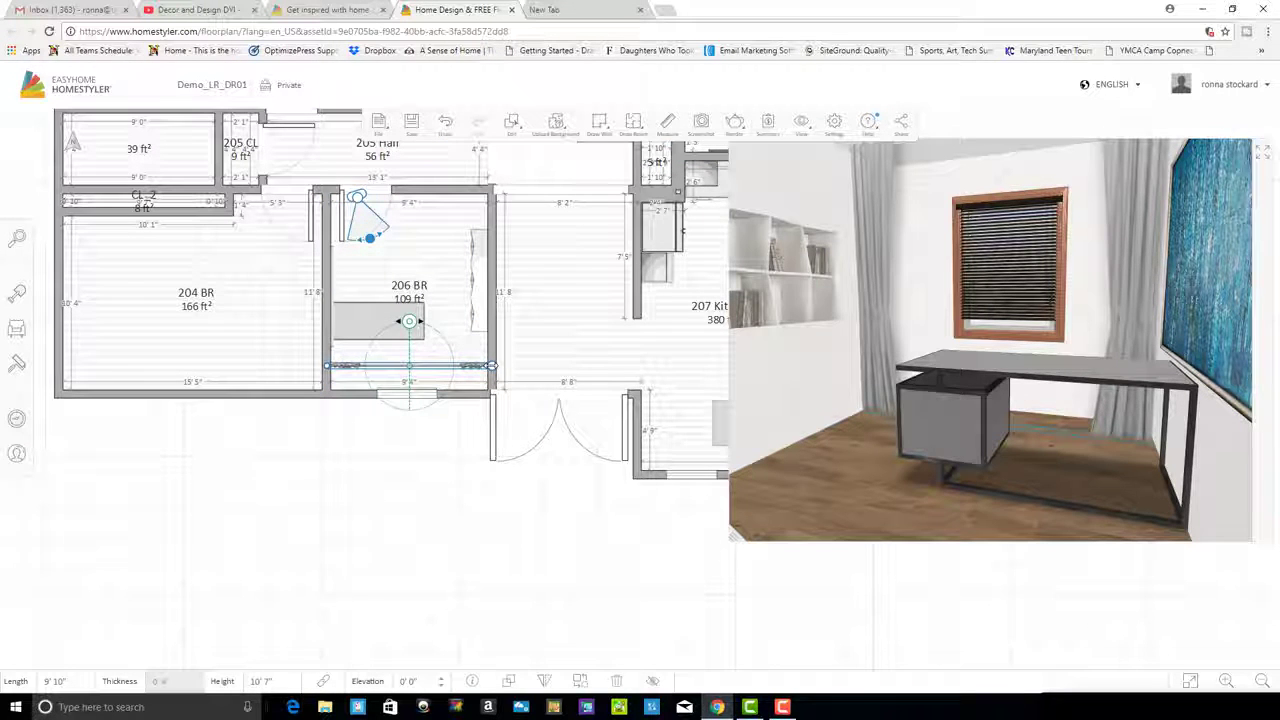
left_click_drag(490, 365, 457, 365)
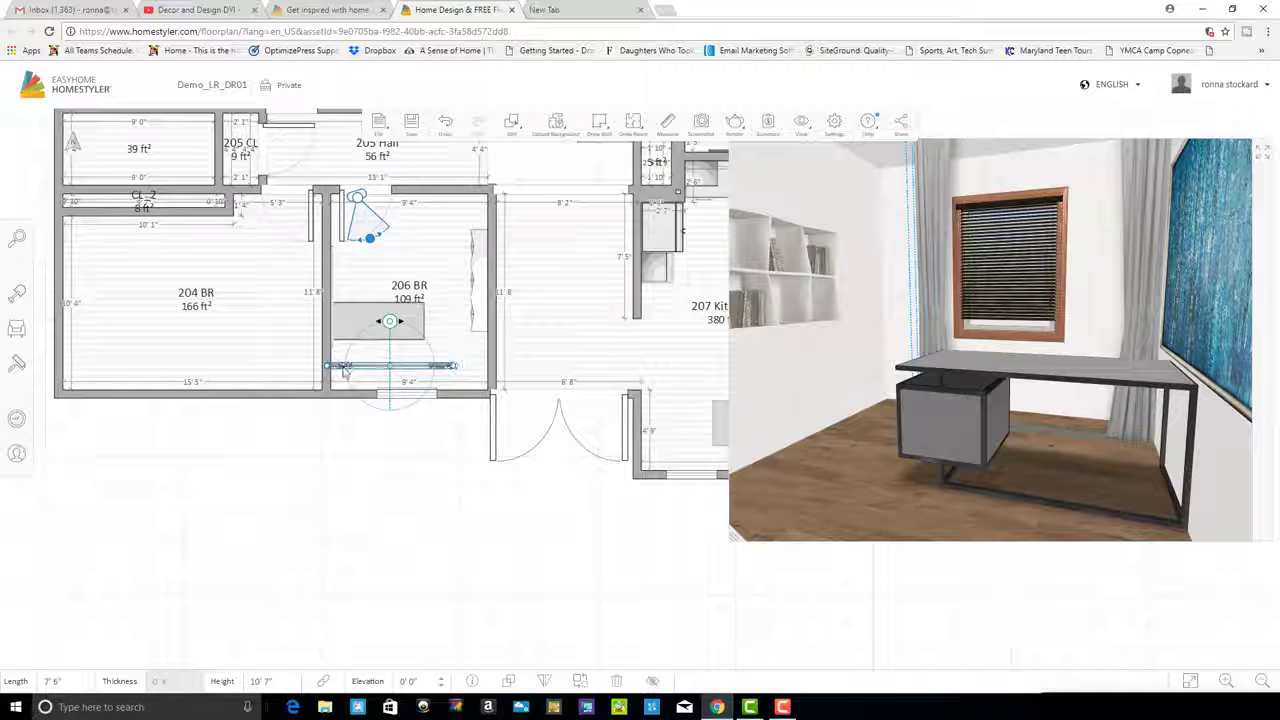
left_click_drag(337, 365, 357, 366)
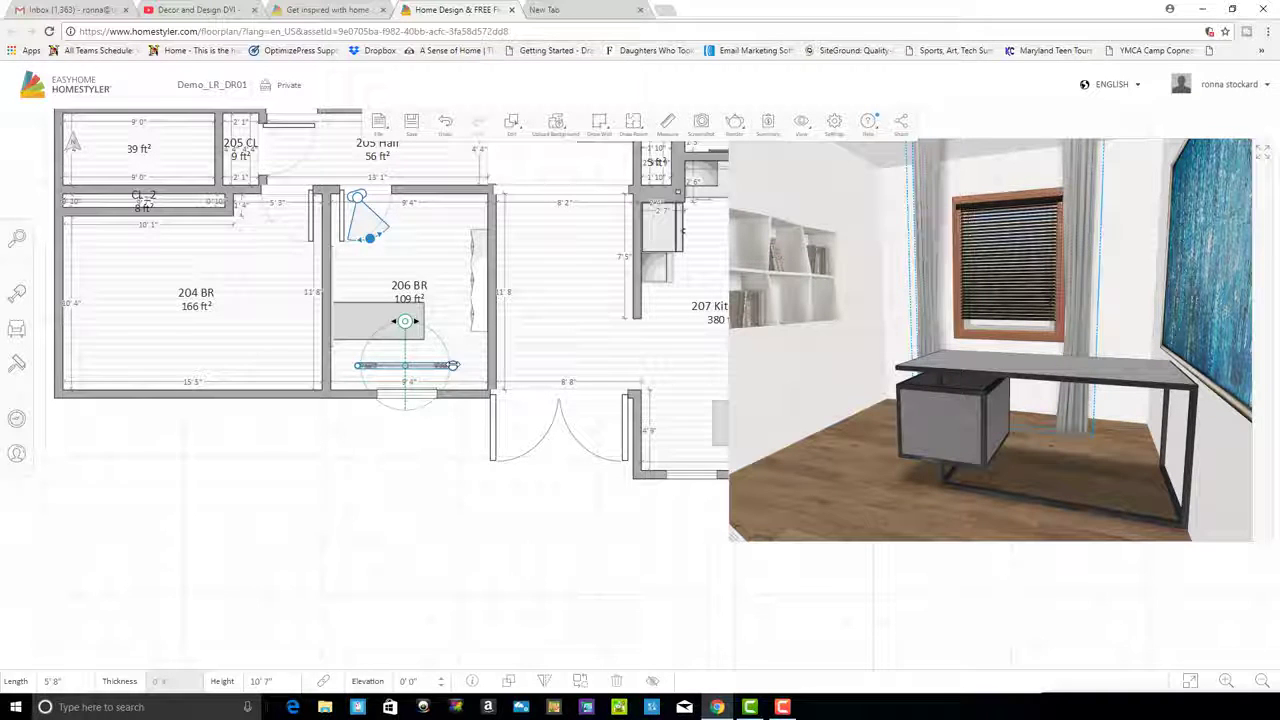
left_click_drag(449, 365, 450, 365)
left_click_drag(441, 365, 430, 365)
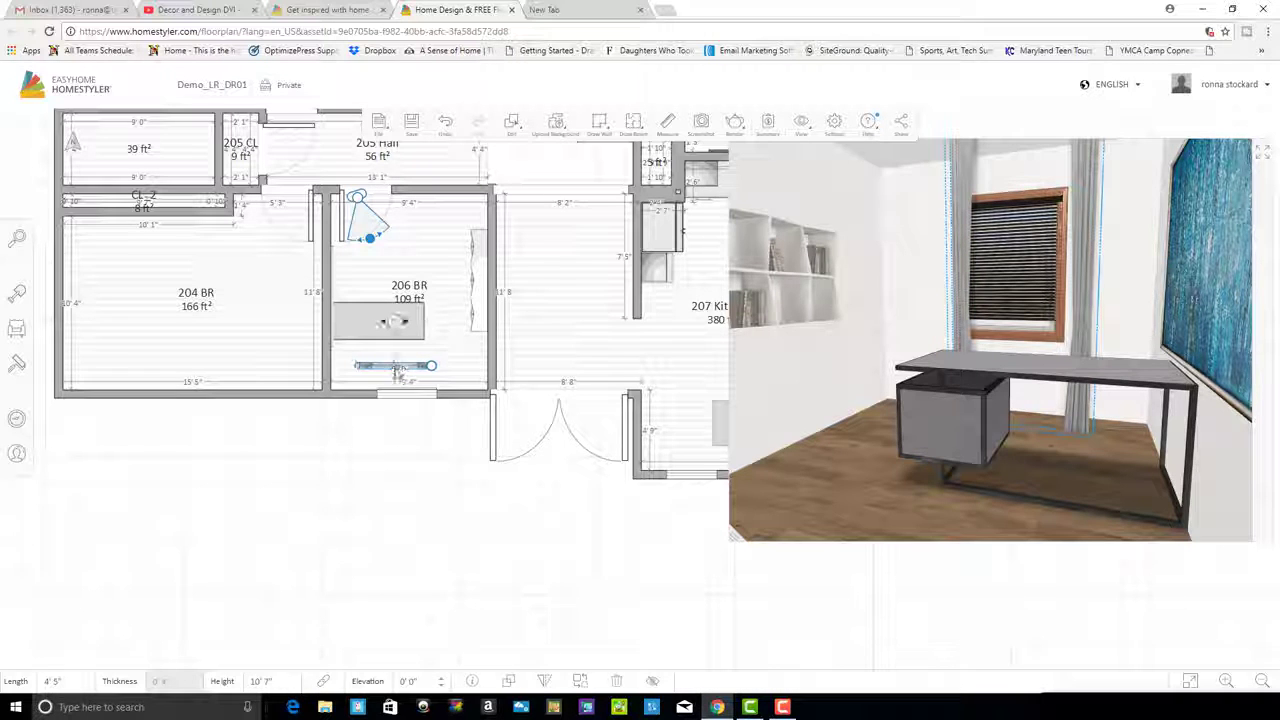
Move the curtains against the exterior wall of 206 BR so they frame the window
left_click(389, 368)
left_click_drag(392, 368, 396, 385)
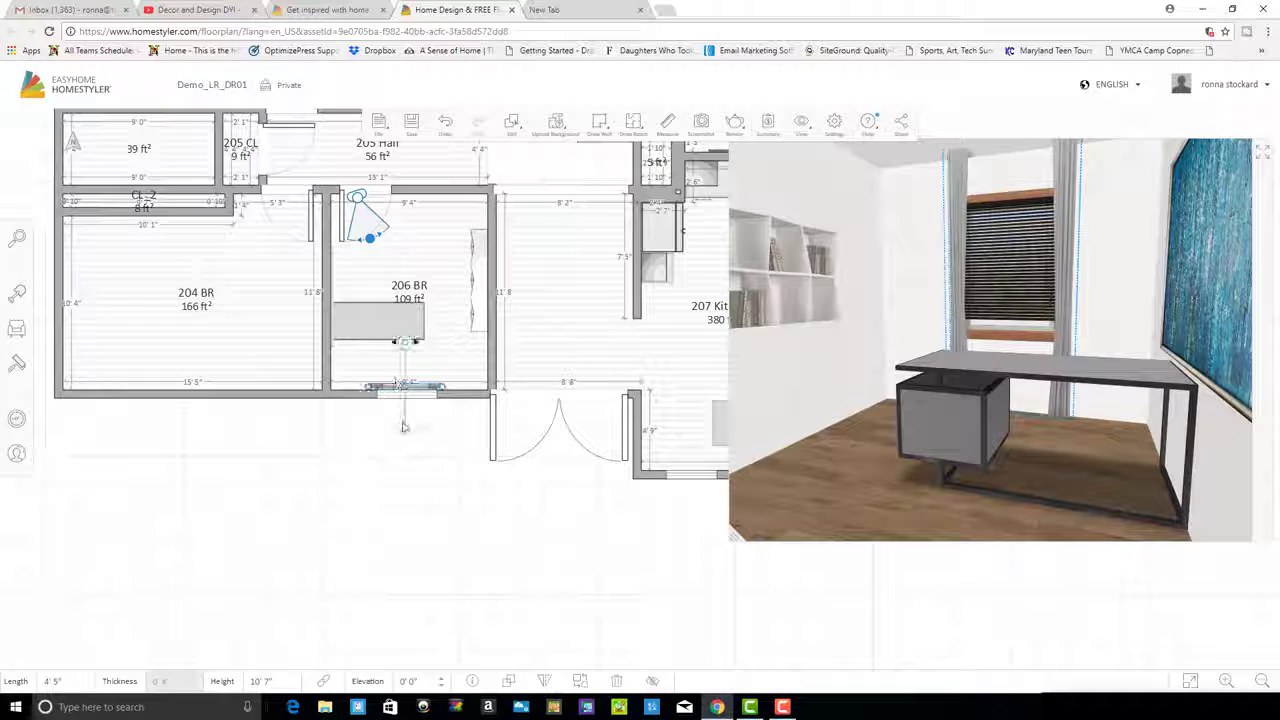
left_click(407, 502)
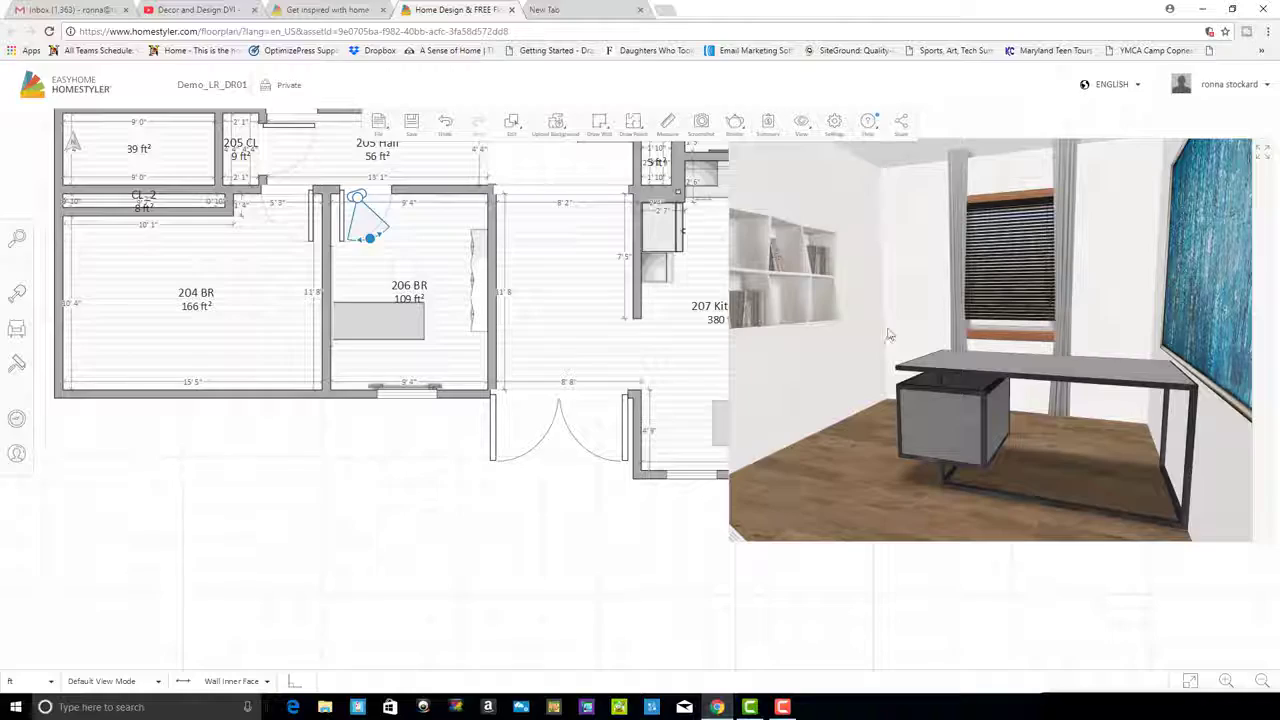
Set the curtains' height to 8' 7" and raise them to an elevation of about -0' 1"
left_click(1262, 155)
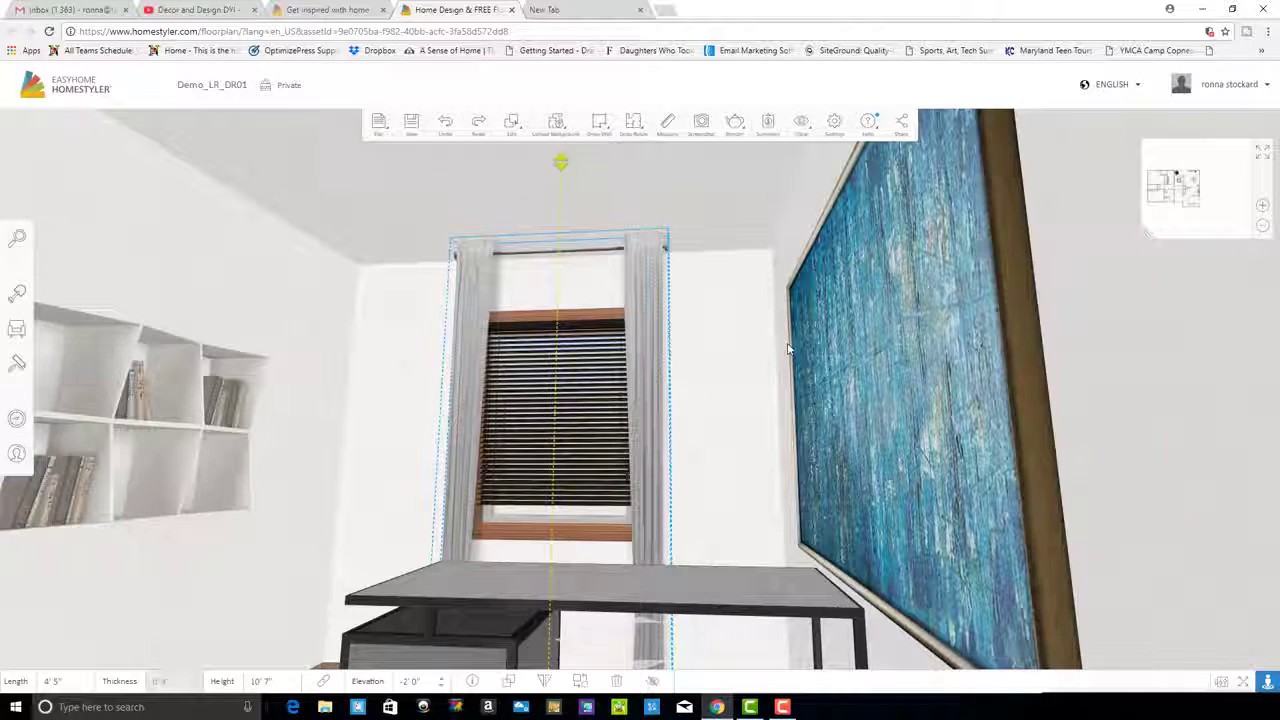
key("Left")
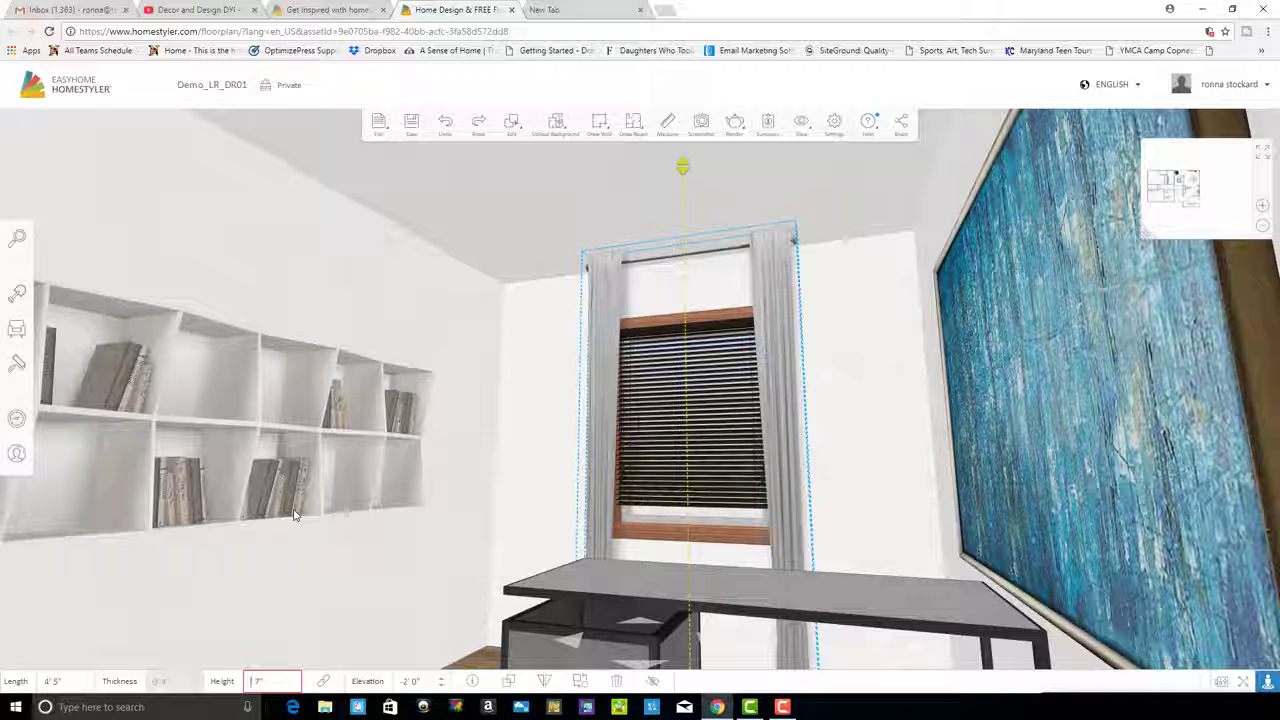
type("8")
key("Return")
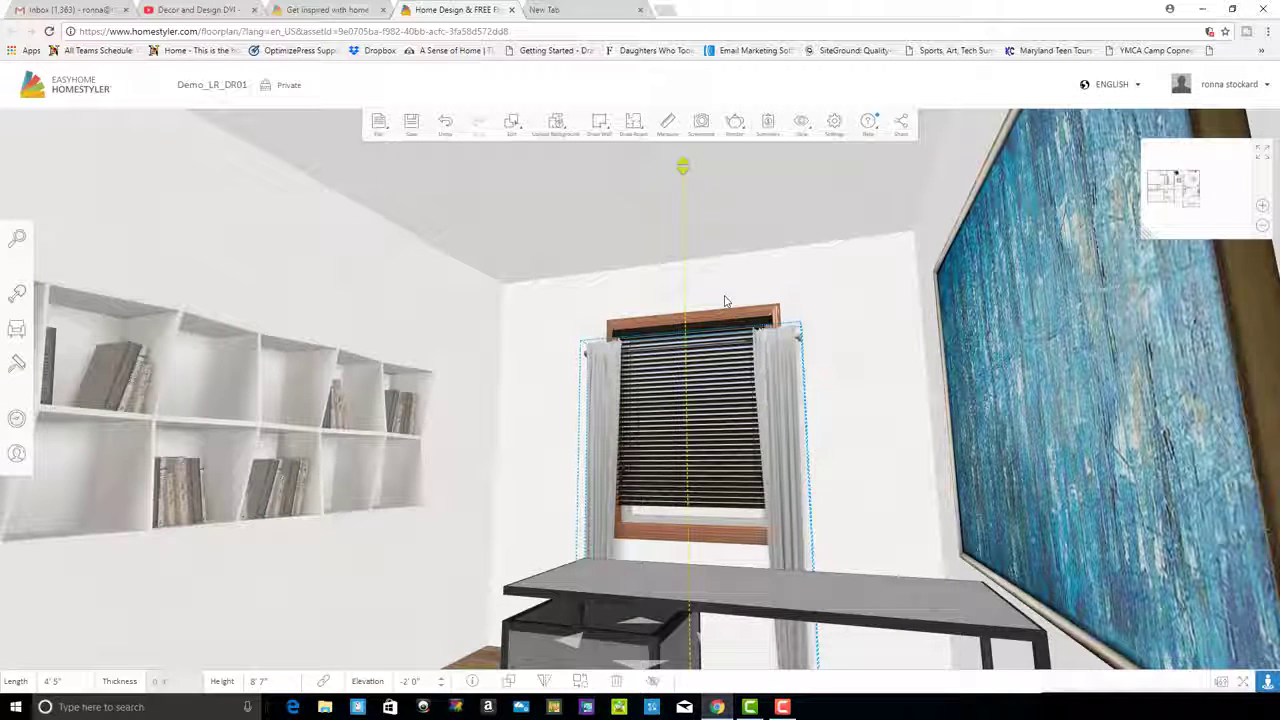
left_click_drag(726, 292, 693, 285)
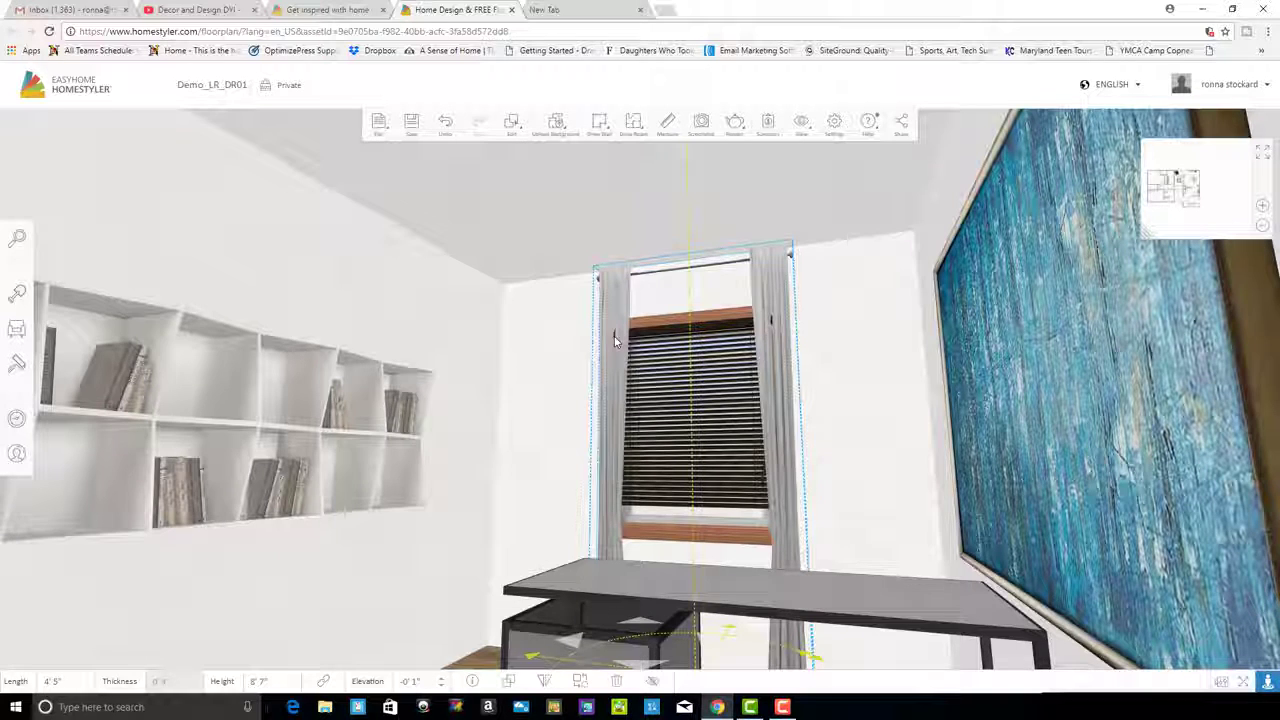
Shift the curtains slightly inward from the window wall of 206 BR in the floor plan
left_click(1264, 155)
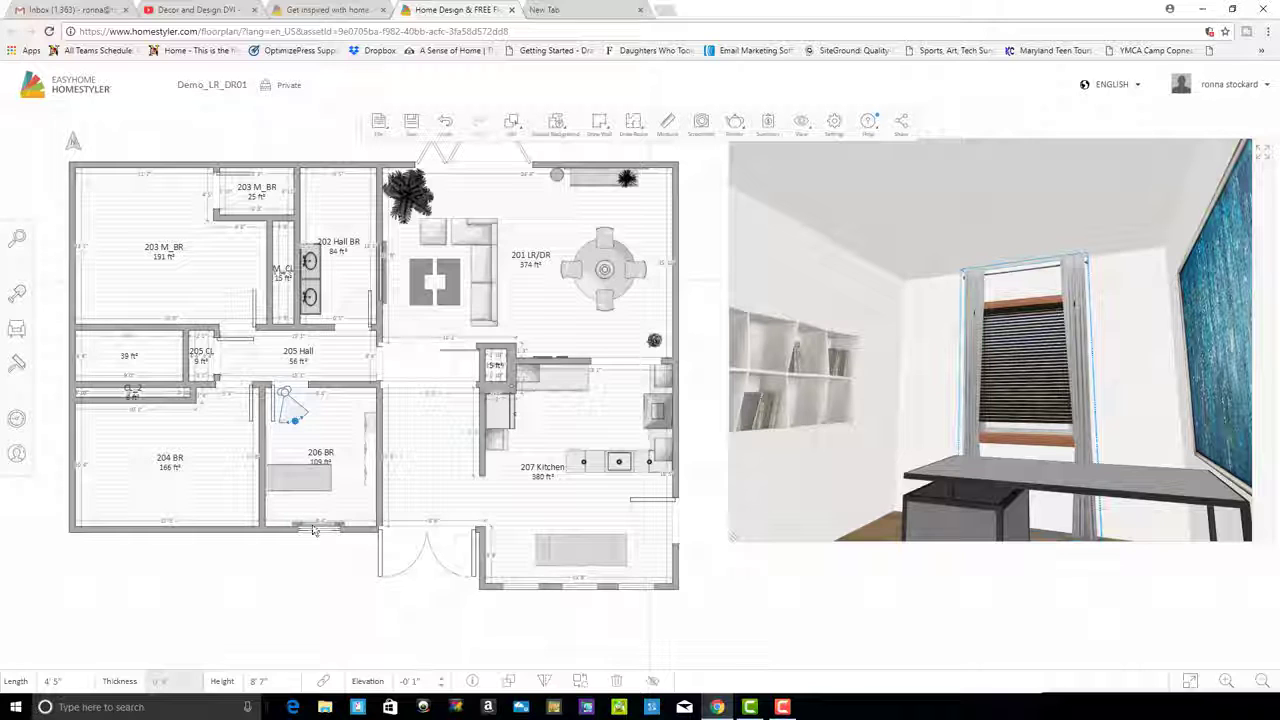
left_click(313, 528)
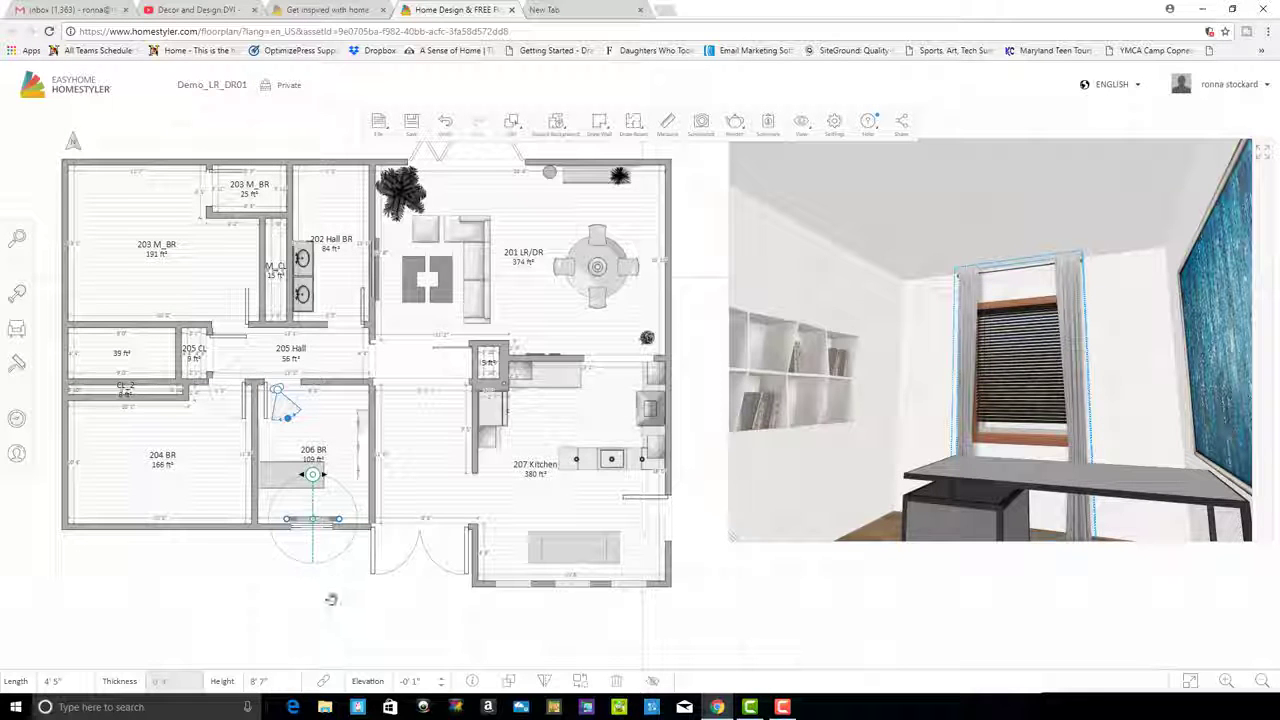
left_click(341, 576)
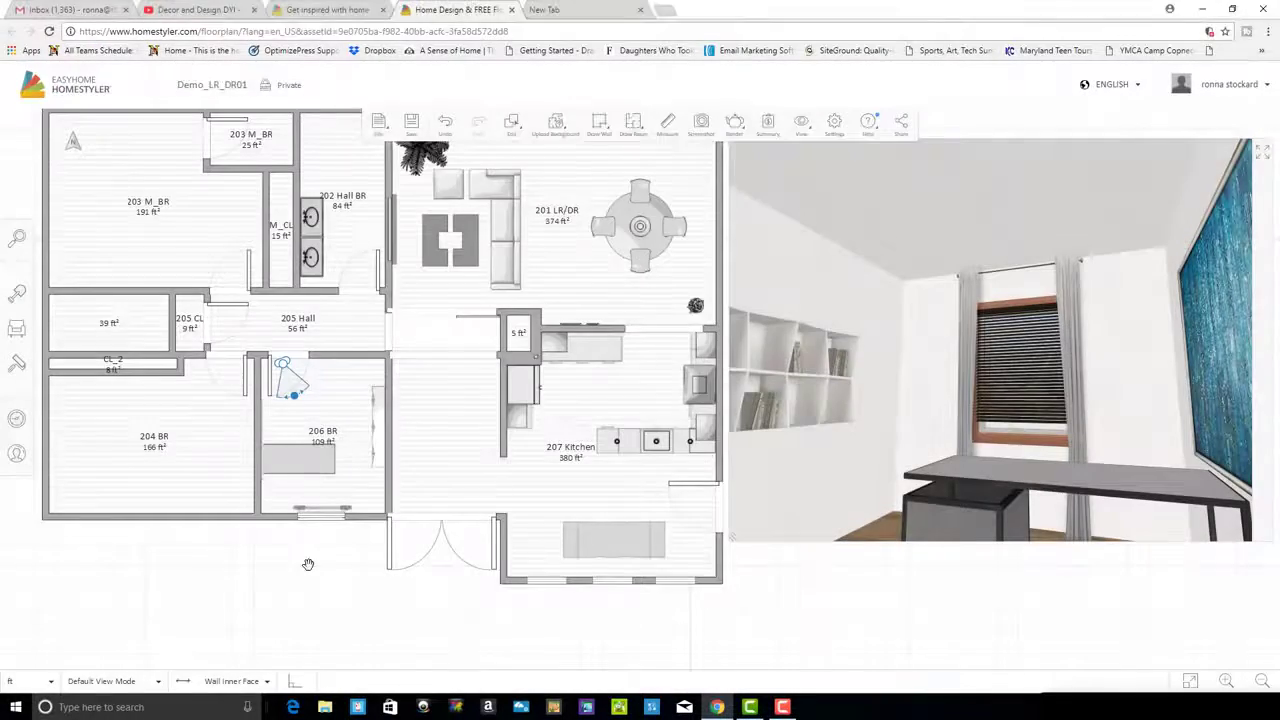
scroll(308, 564, "down", 3)
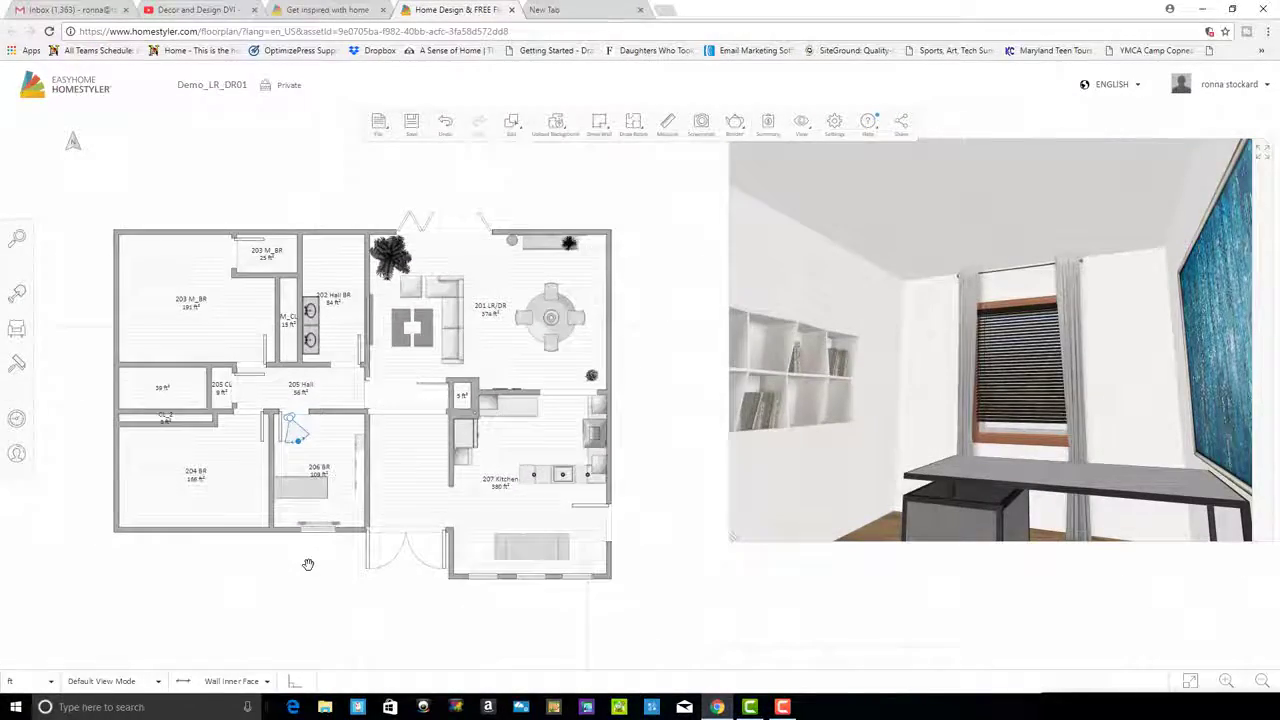
scroll(308, 564, "down", 3)
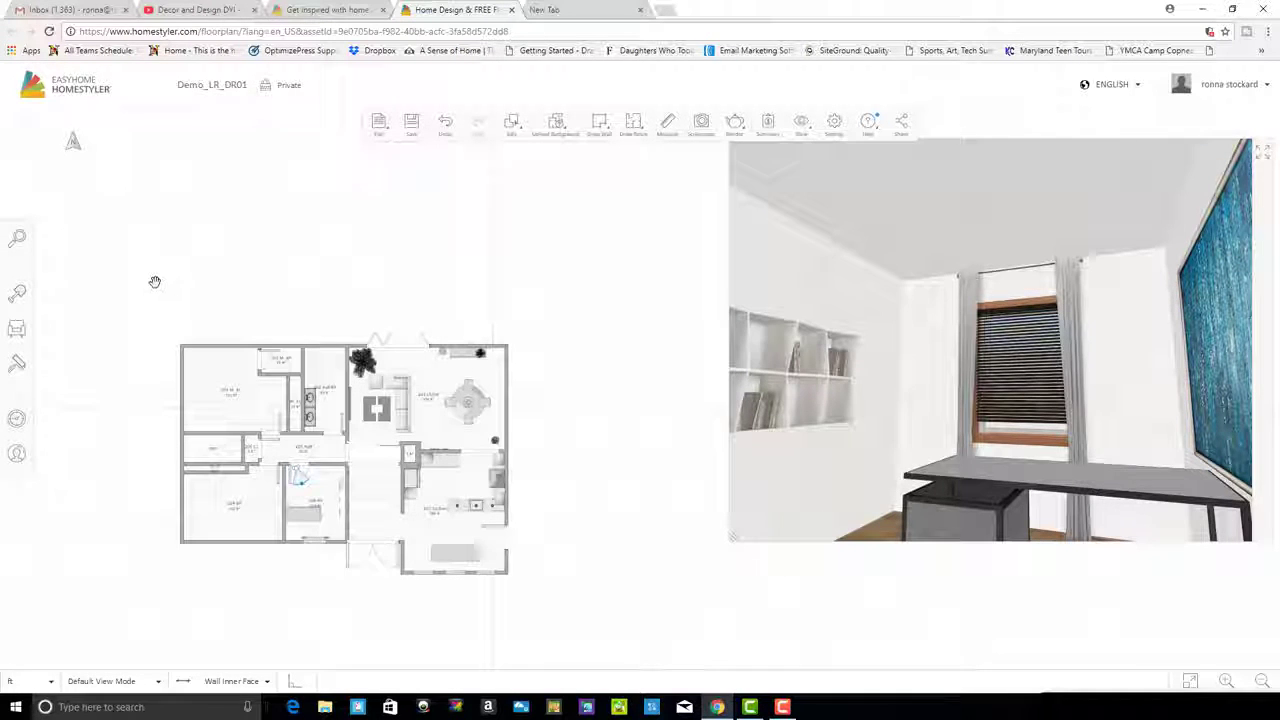
Enlarge the 3D preview to fill the workspace and examine the desk, shelves, curtained window and wall art in 206 BR
left_click_drag(151, 243, 189, 270)
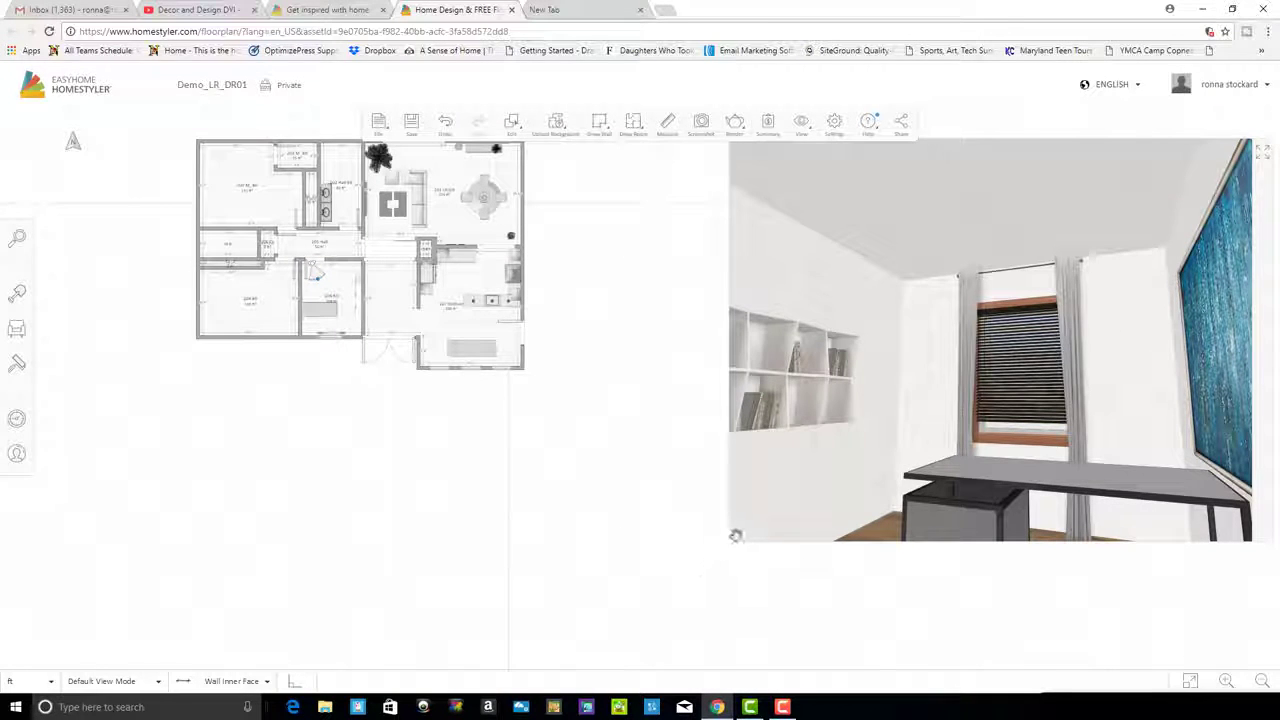
left_click_drag(734, 537, 612, 598)
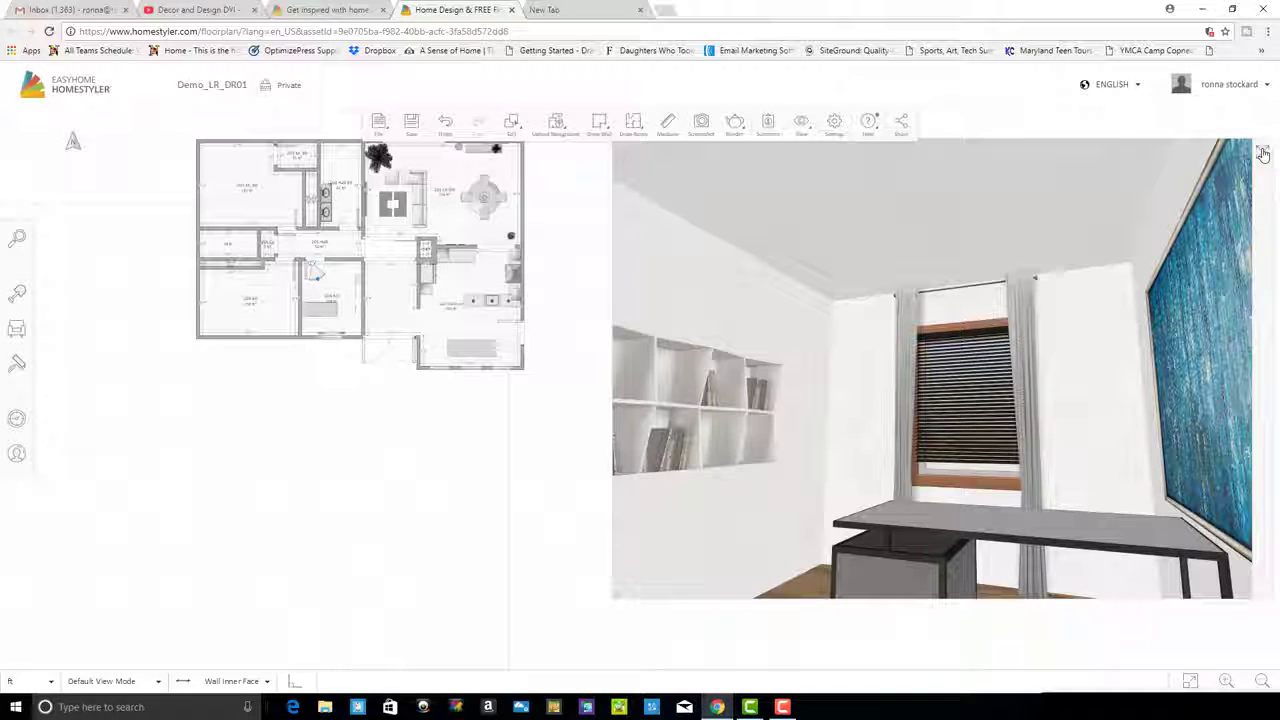
left_click(1263, 153)
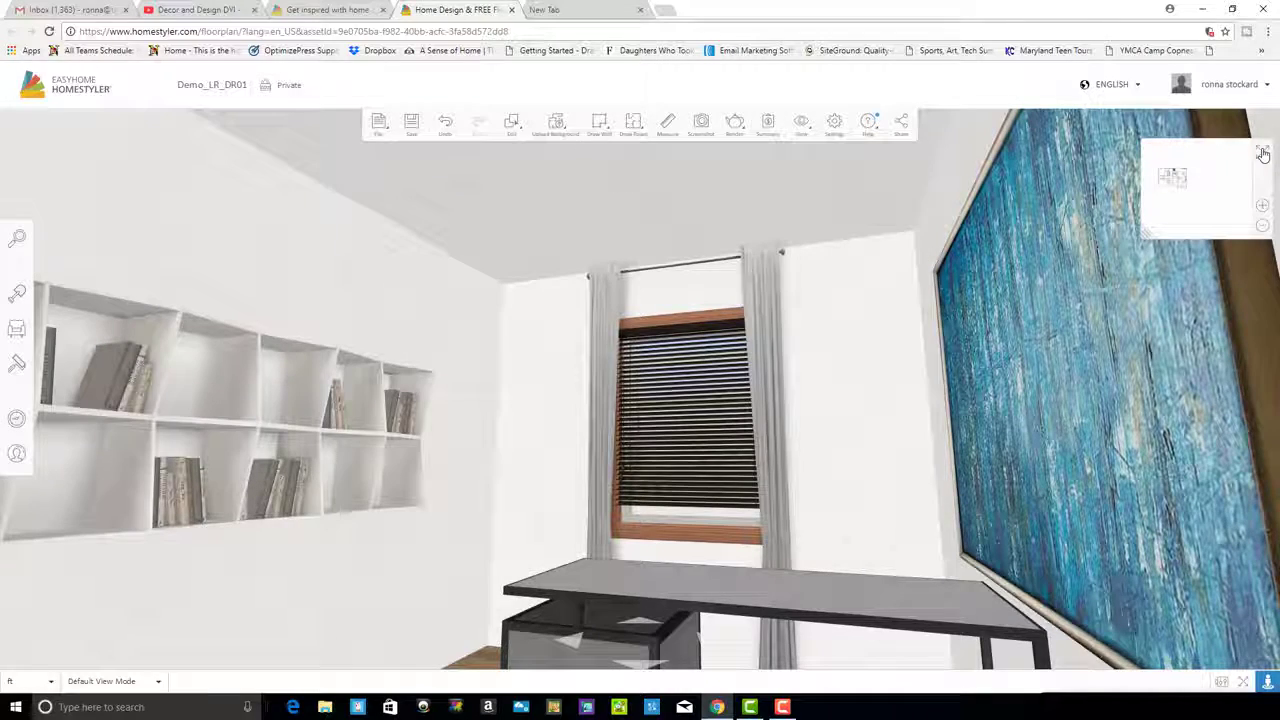
scroll(482, 600, "down", 3)
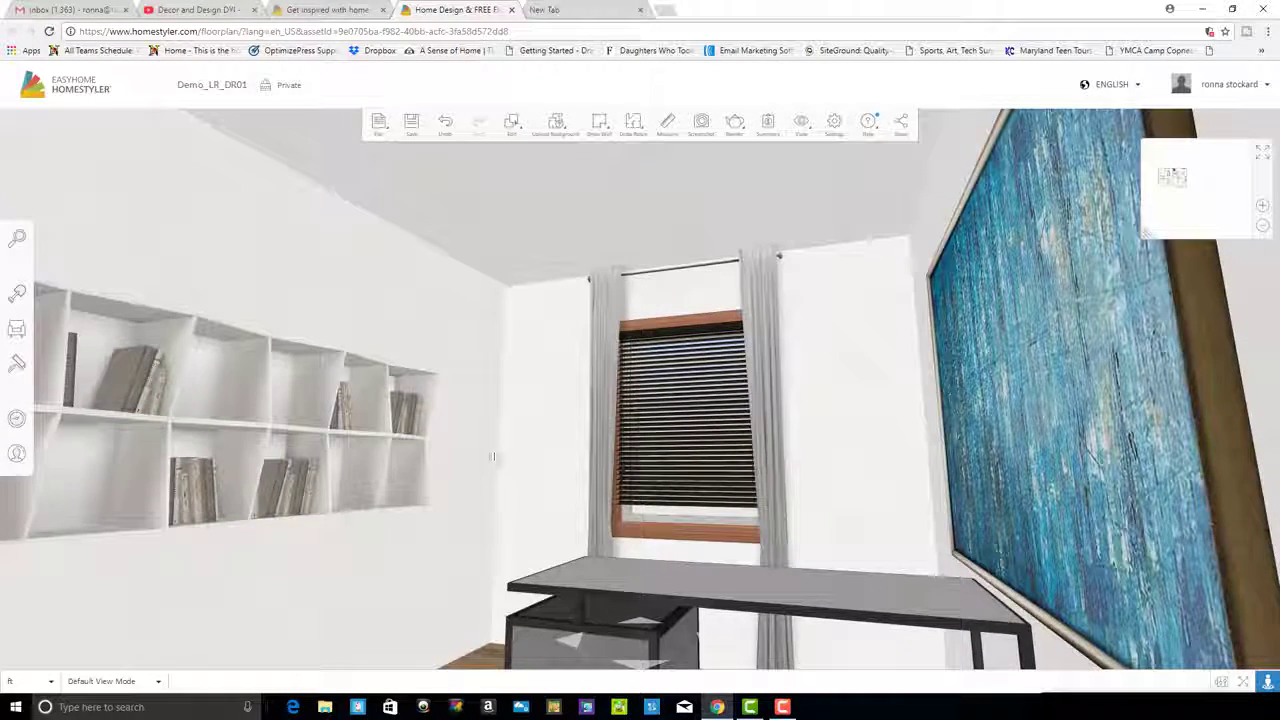
mouse_move(497, 457)
left_mouse_down()
mouse_move(517, 389)
mouse_move(518, 407)
mouse_move(562, 446)
mouse_move(475, 450)
mouse_move(597, 437)
mouse_move(478, 440)
left_mouse_up()
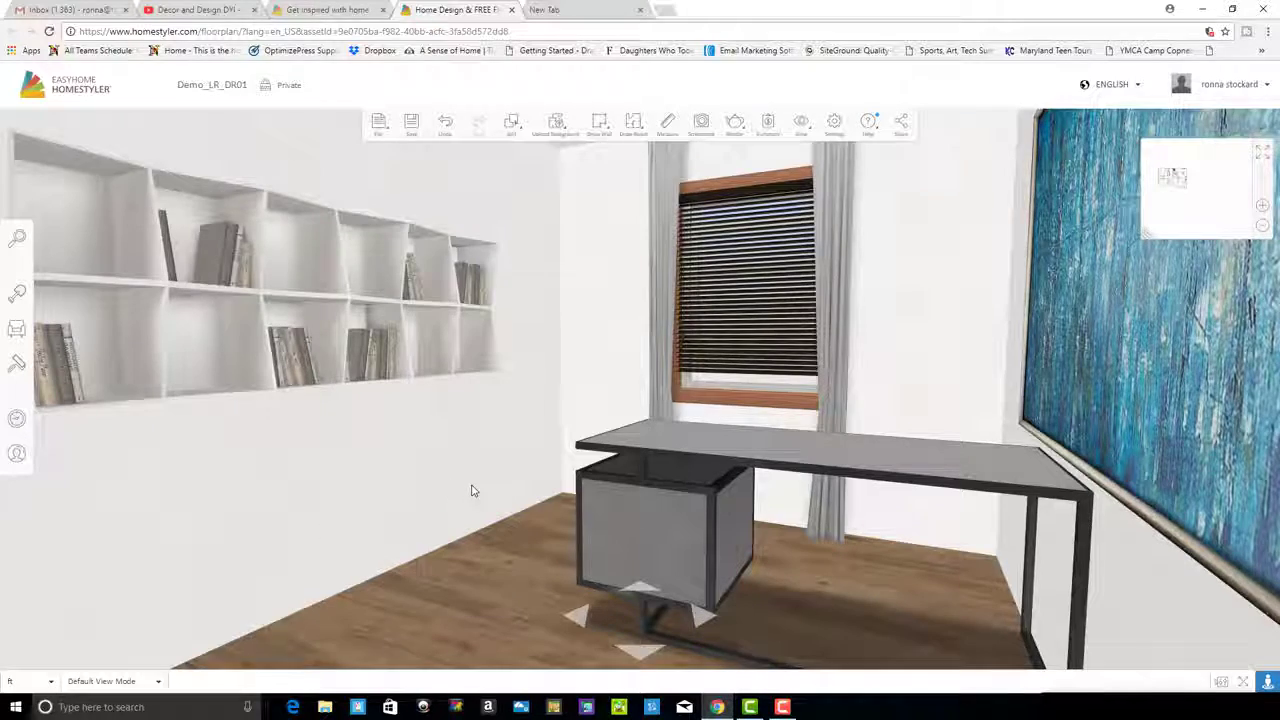
key("Left")
key("Right")
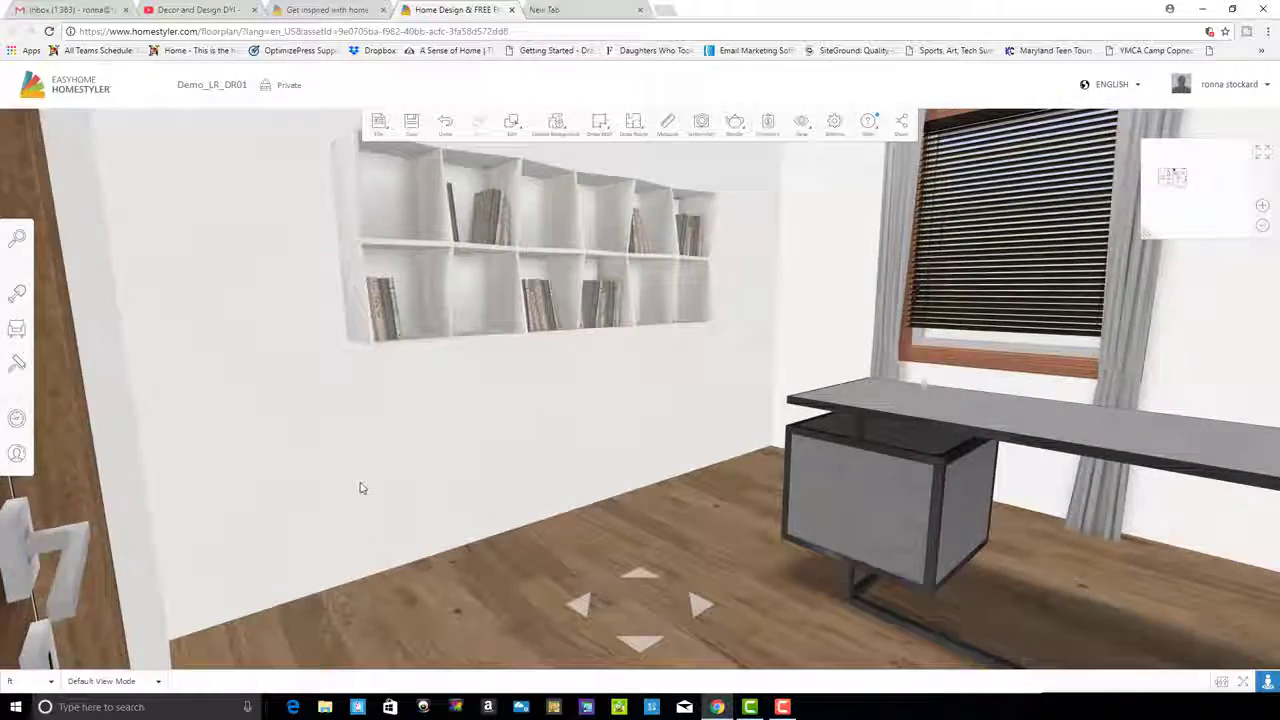
key("Right")
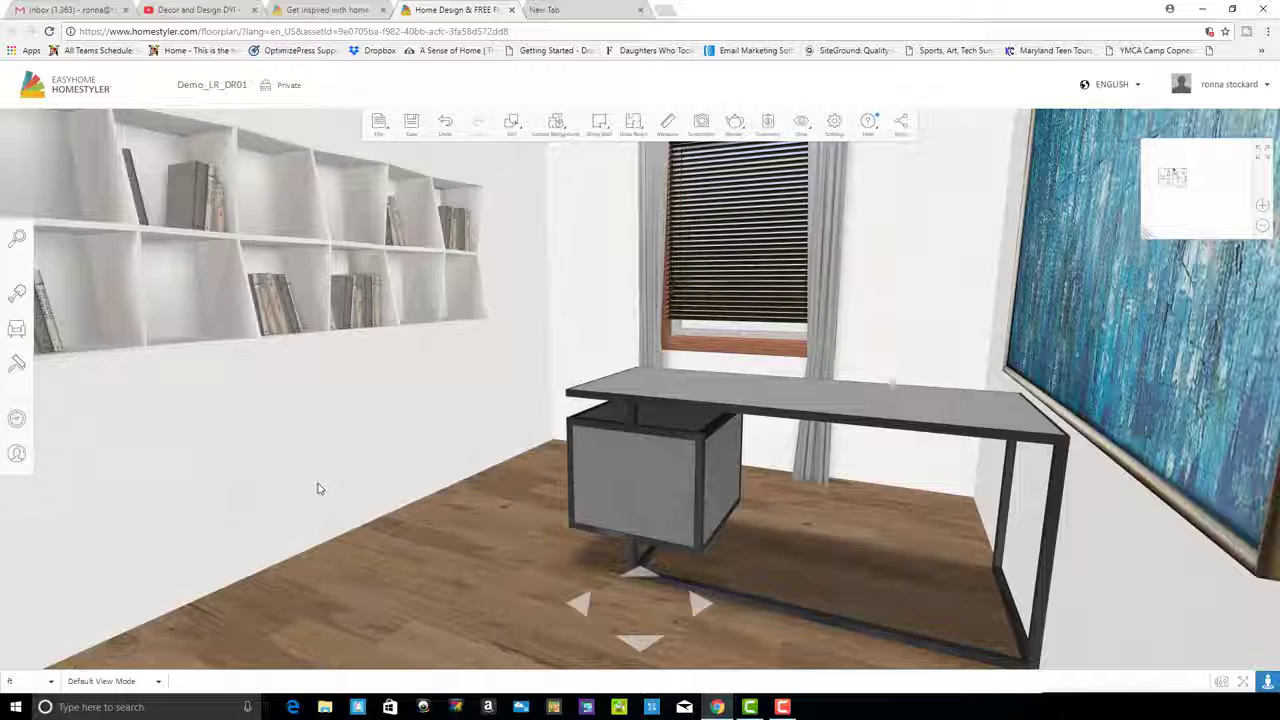
left_click_drag(296, 507, 313, 543)
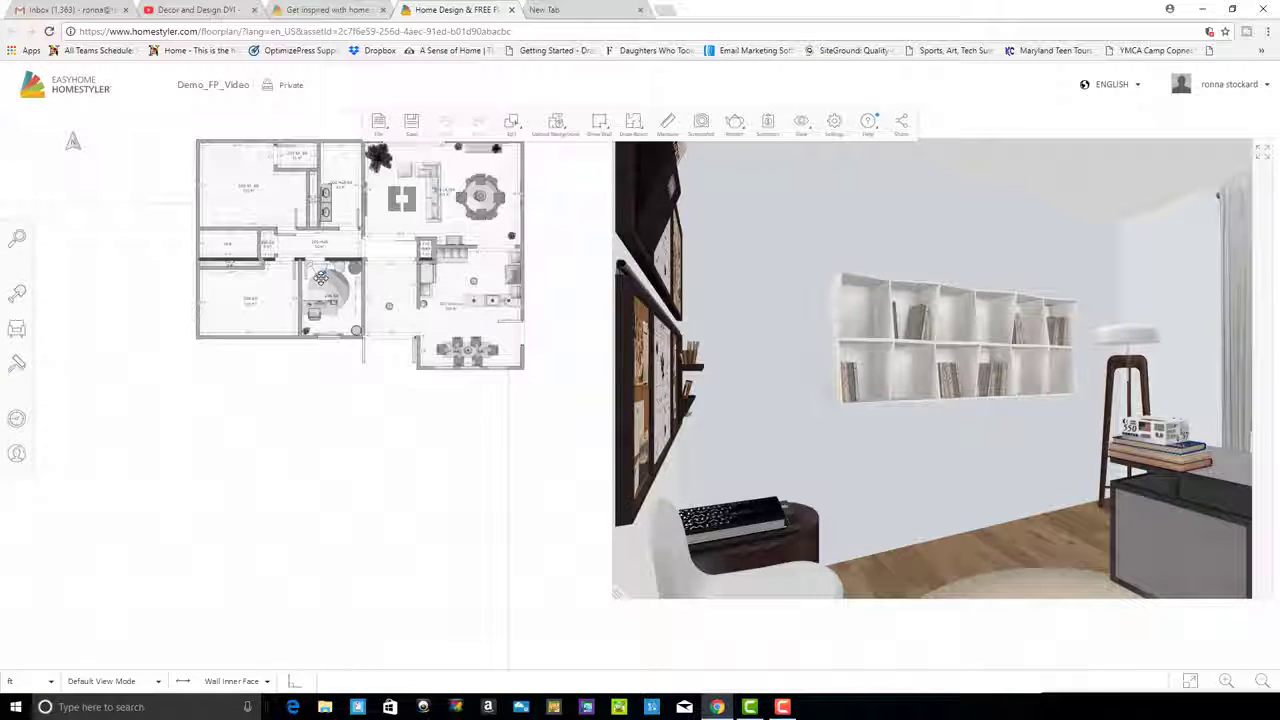
Examine the fully furnished office in the Demo_FP_Video design, viewing it from the door side and from the window side
left_click_drag(320, 278, 316, 284)
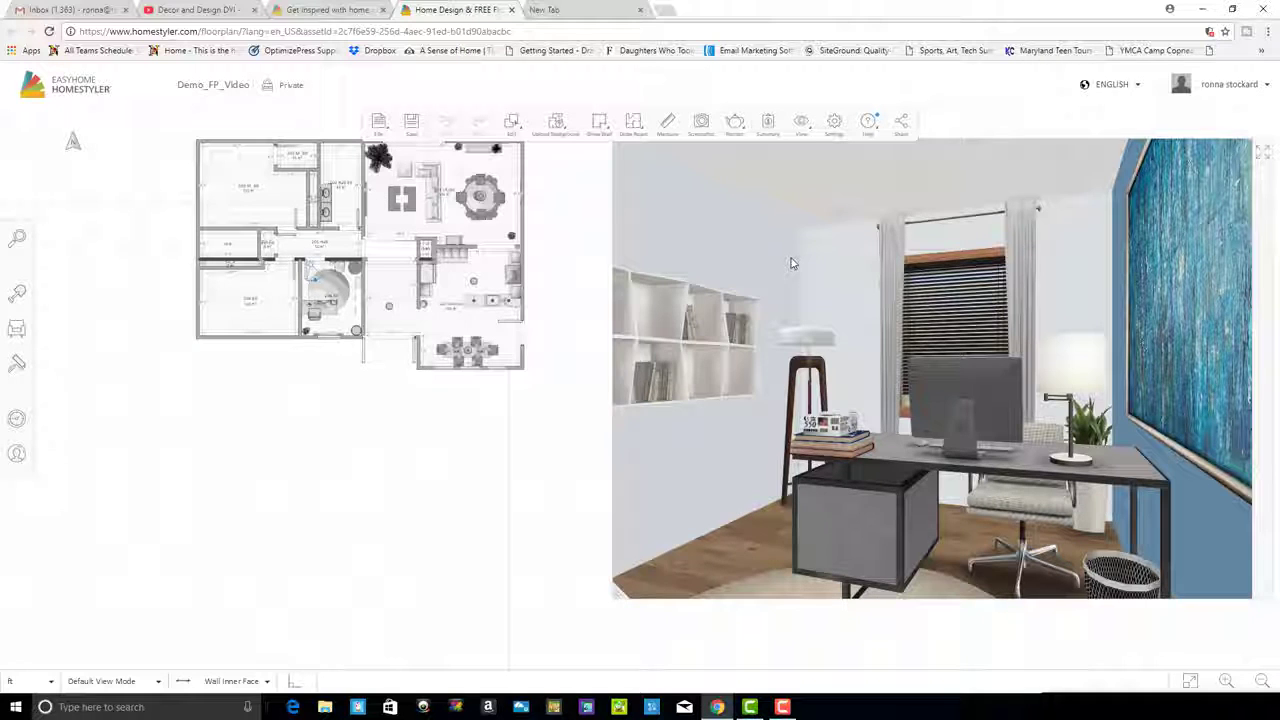
left_click_drag(791, 265, 922, 254)
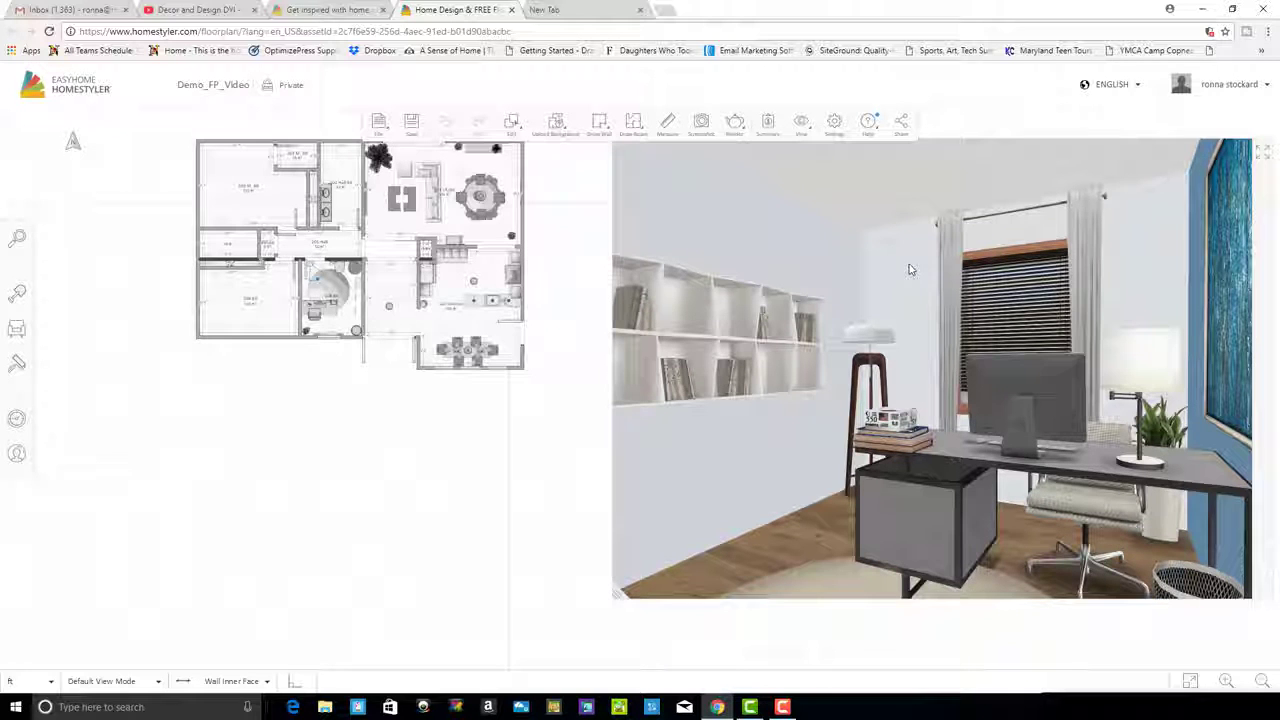
scroll(916, 267, "up", 1)
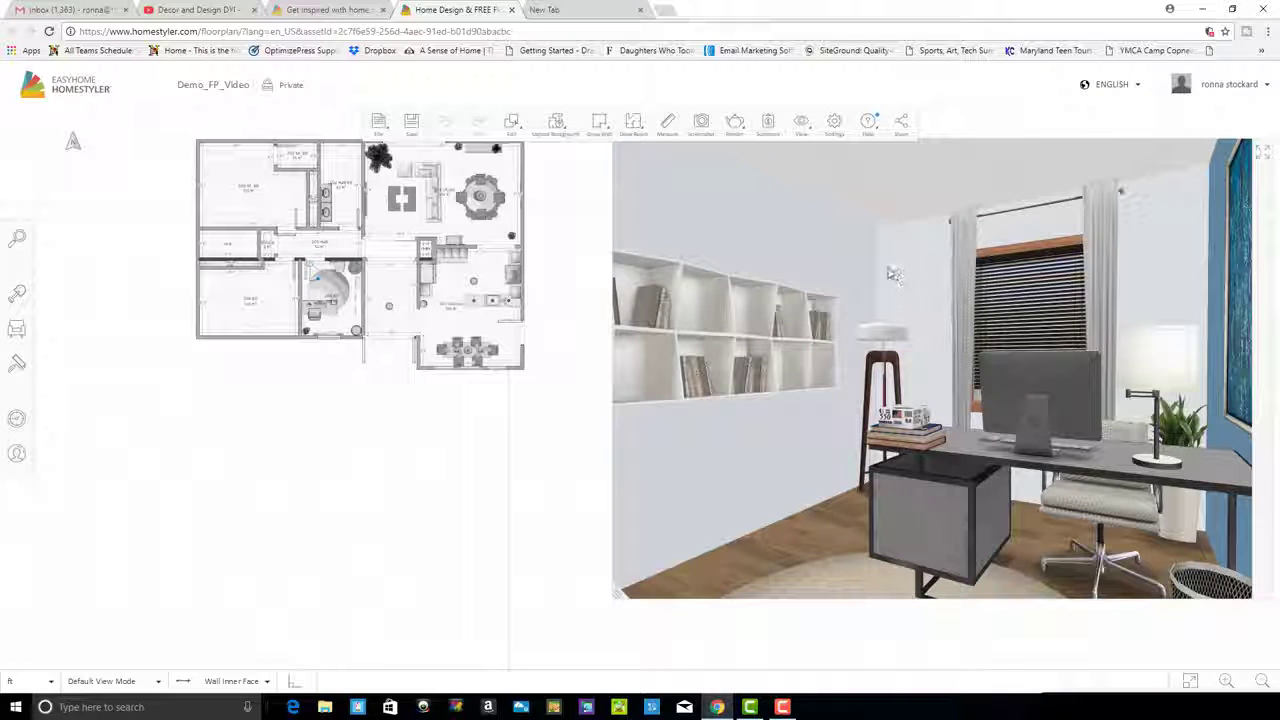
left_click_drag(906, 270, 986, 261)
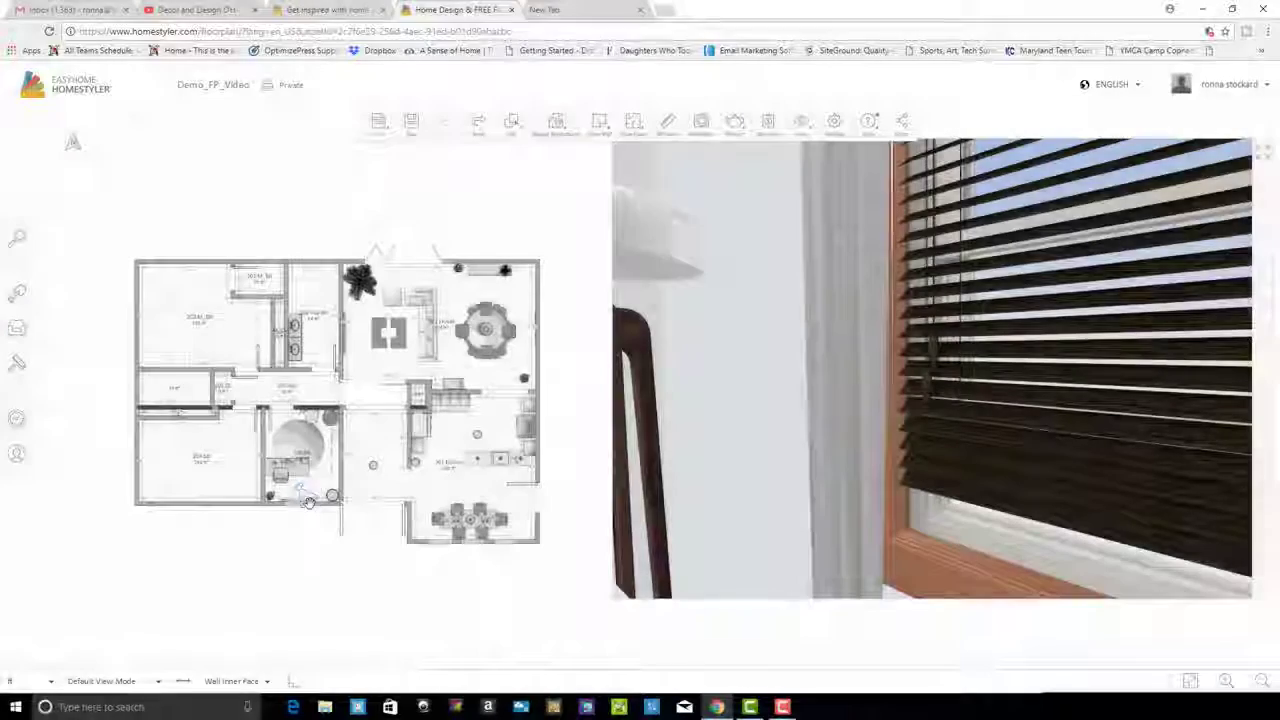
mouse_move(313, 491)
left_mouse_down()
mouse_move(303, 462)
mouse_move(327, 469)
mouse_move(314, 463)
left_mouse_up()
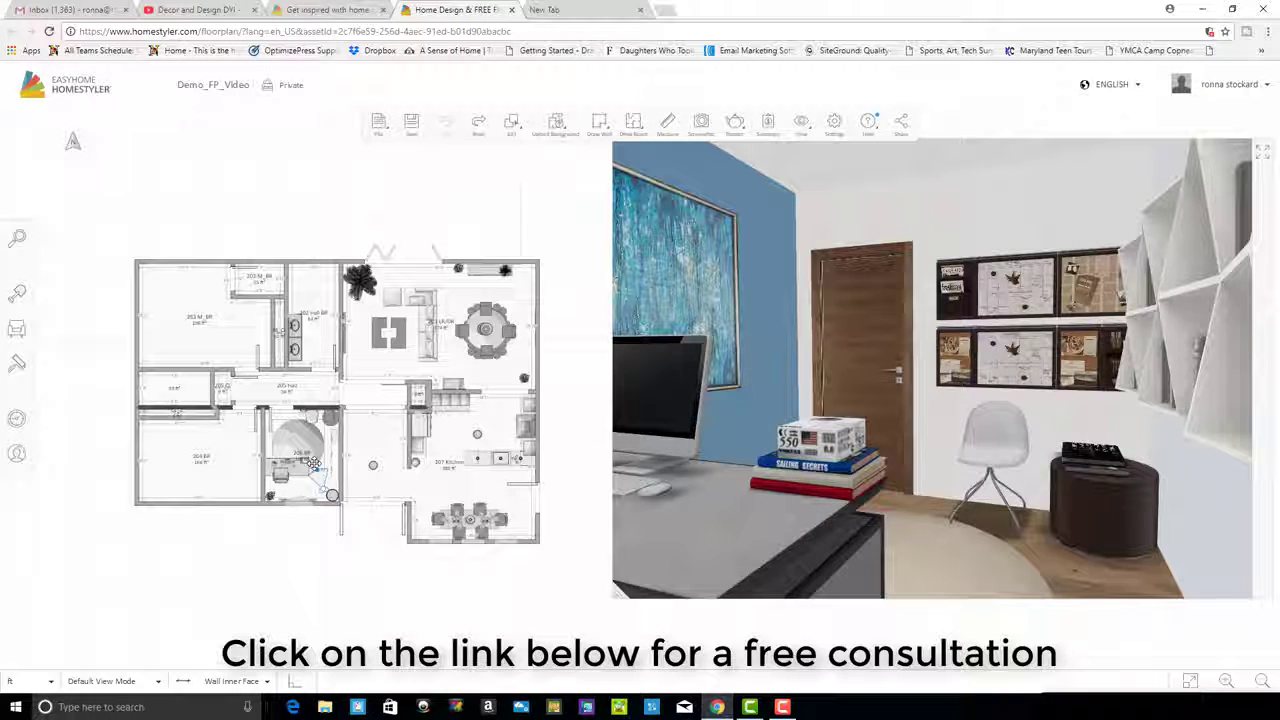
left_click_drag(314, 463, 322, 469)
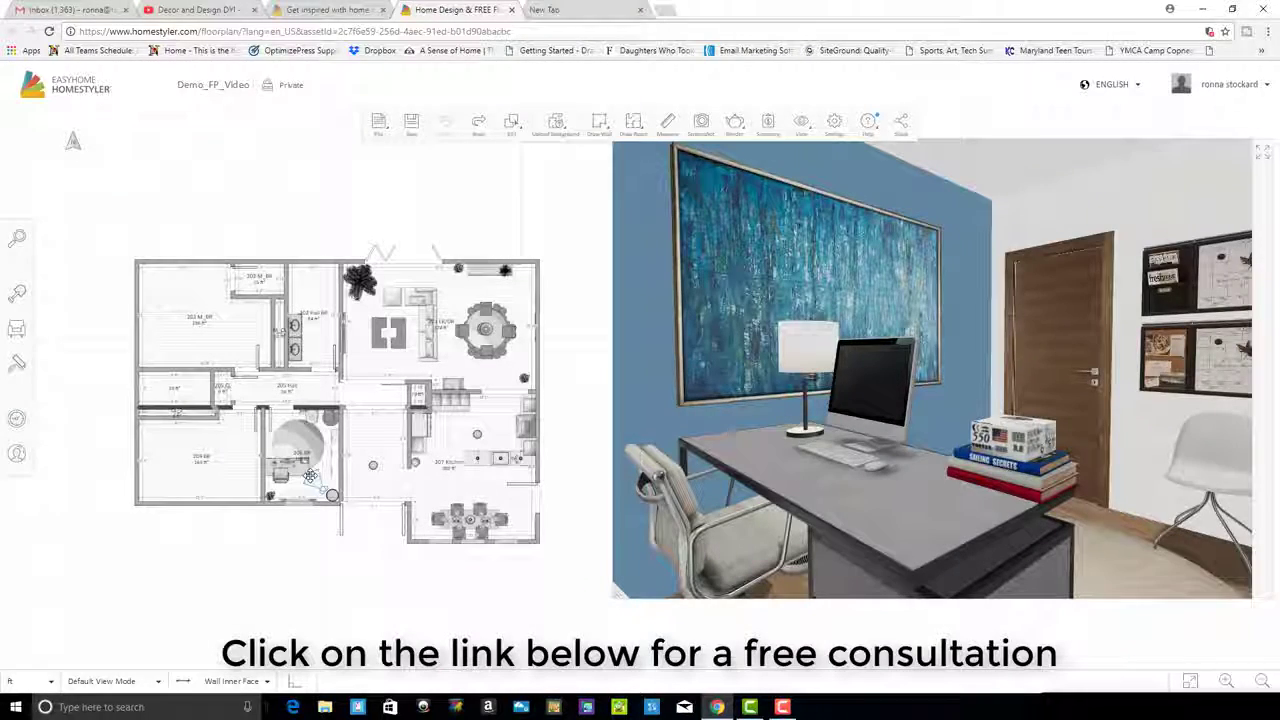
left_click_drag(310, 476, 317, 474)
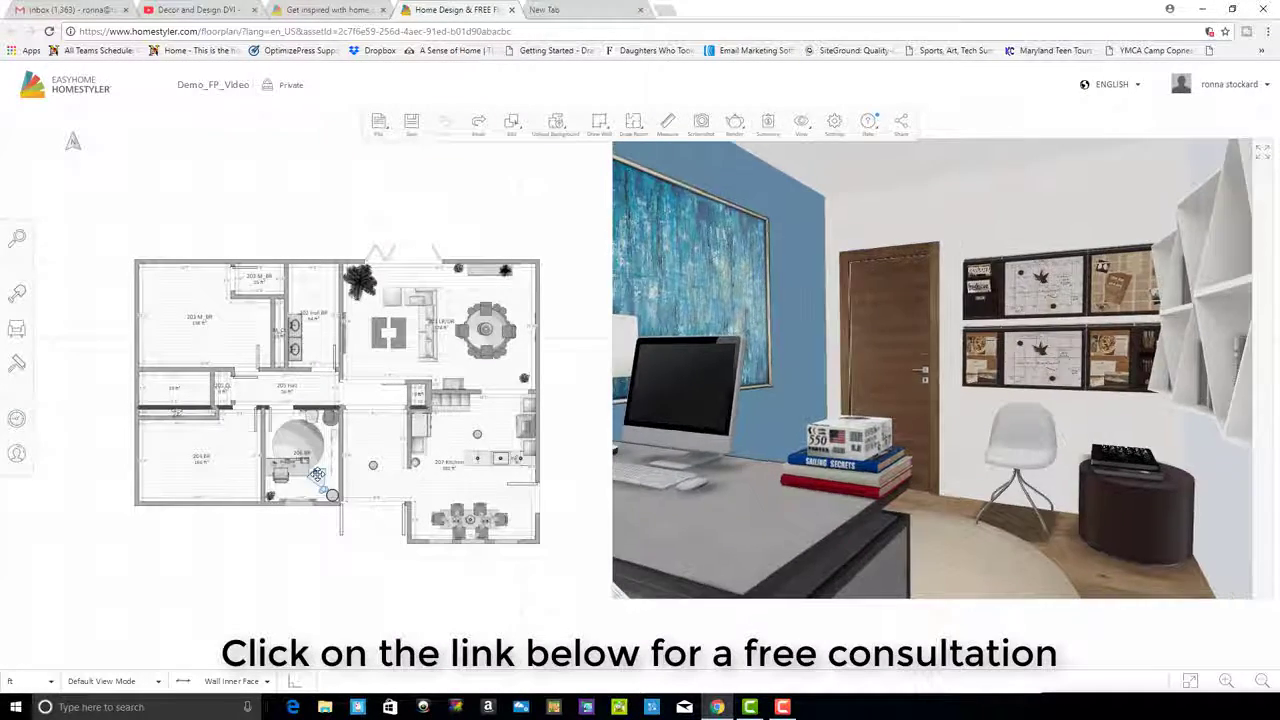